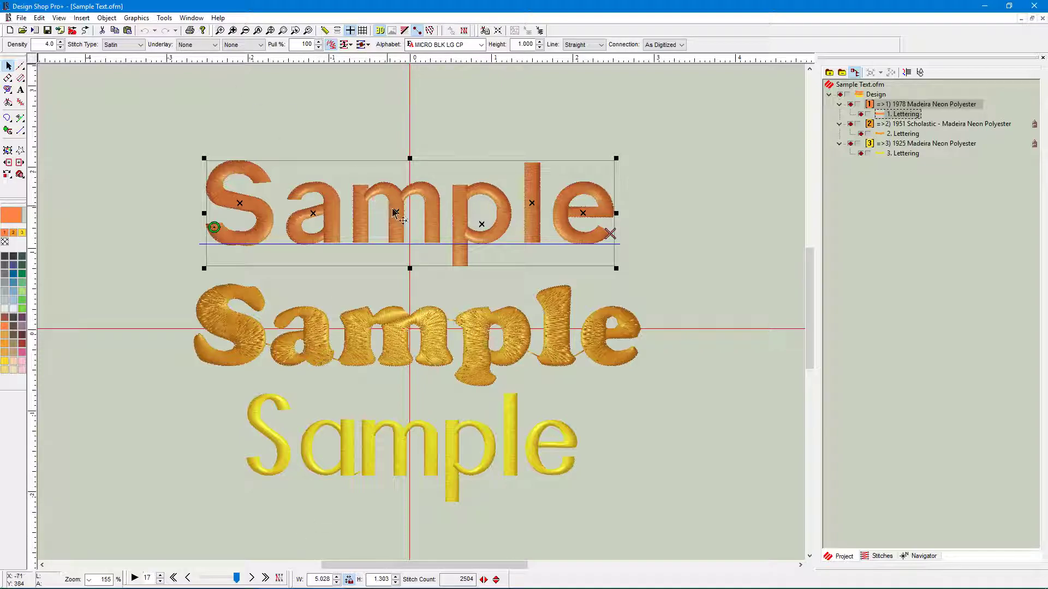
- Select each of the three Sample lettering lines in turn to check its alphabet, and look through the list of available alphabets
{"action": "left_click", "coordinate": [386, 196]}
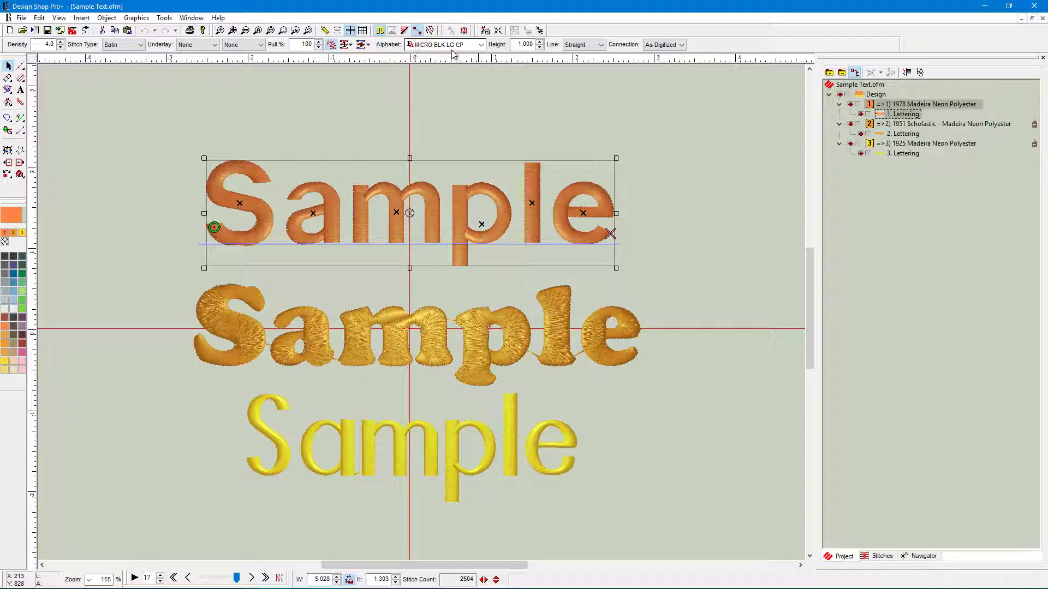
{"action": "left_click", "coordinate": [480, 45]}
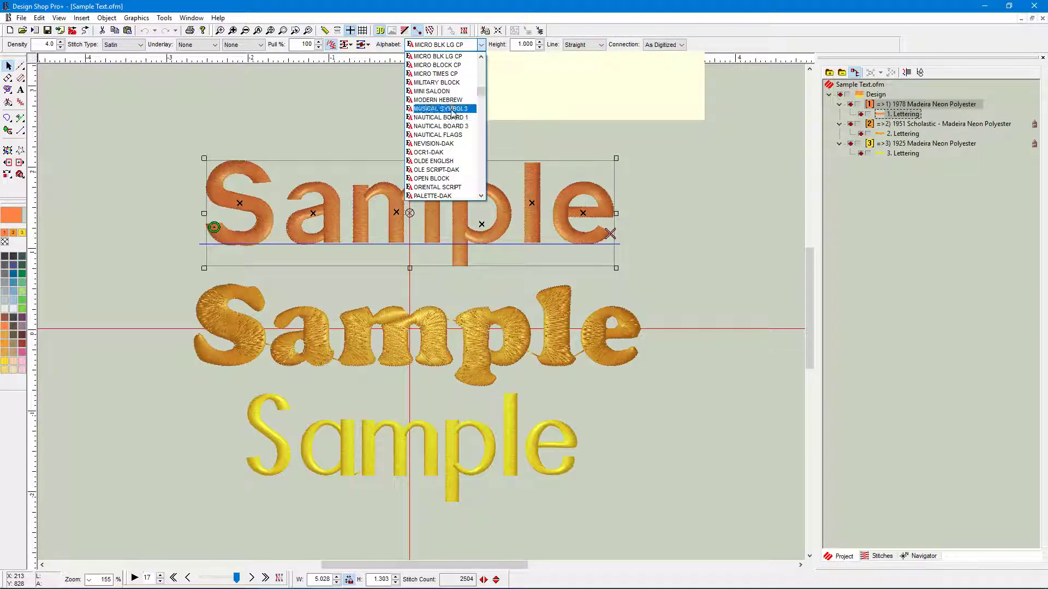
{"action": "left_click", "coordinate": [345, 96]}
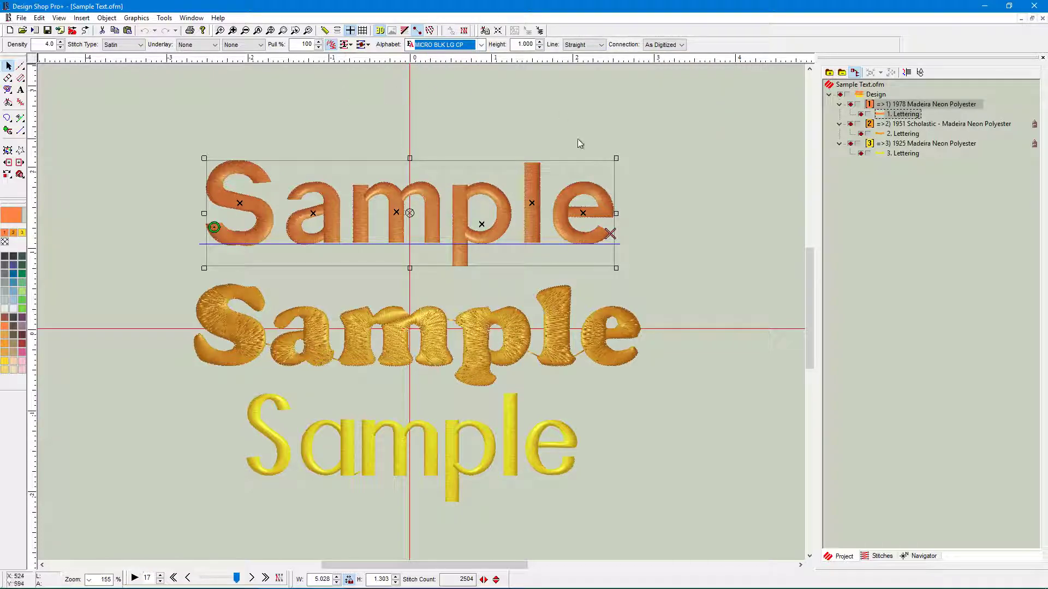
{"action": "left_click", "coordinate": [487, 326]}
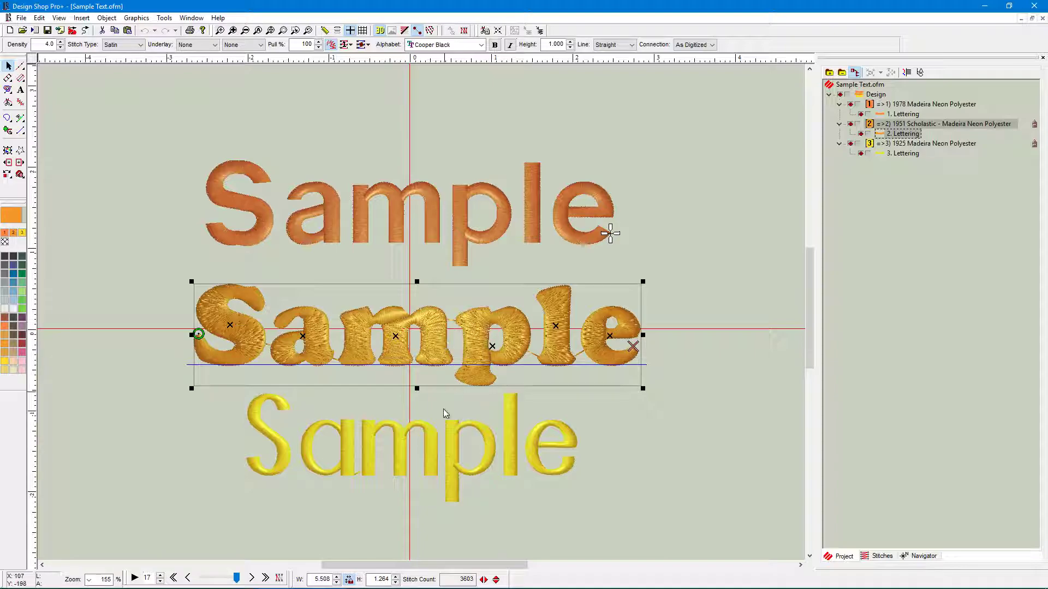
{"action": "left_click", "coordinate": [455, 452]}
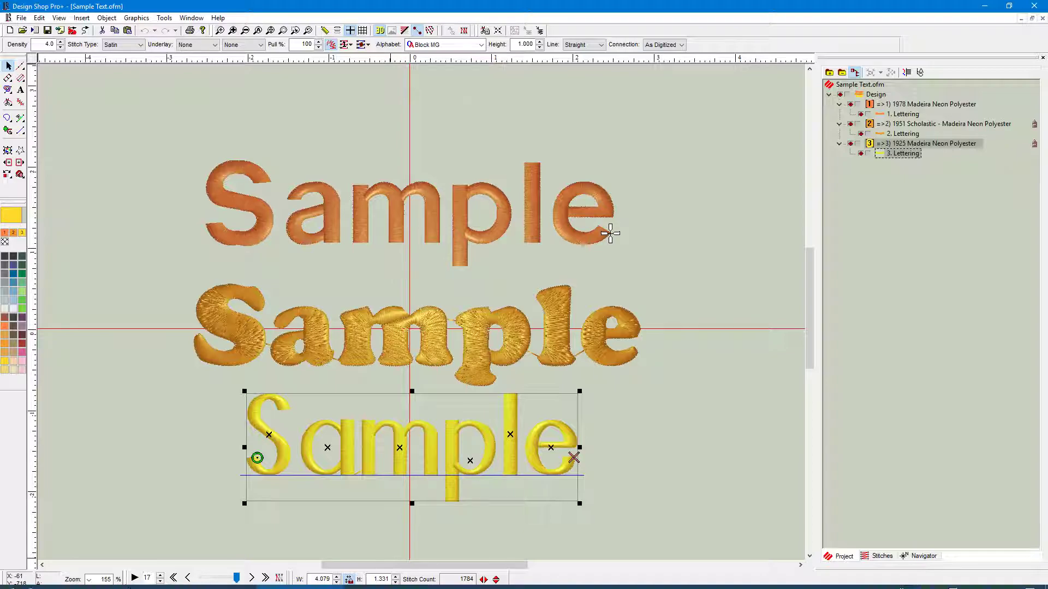
- Switch to the file manager and look through the alphabet files in C:\Program Files (x86)\Melco\Design Shop v9\Alphabets
{"action": "left_click", "coordinate": [185, 580]}
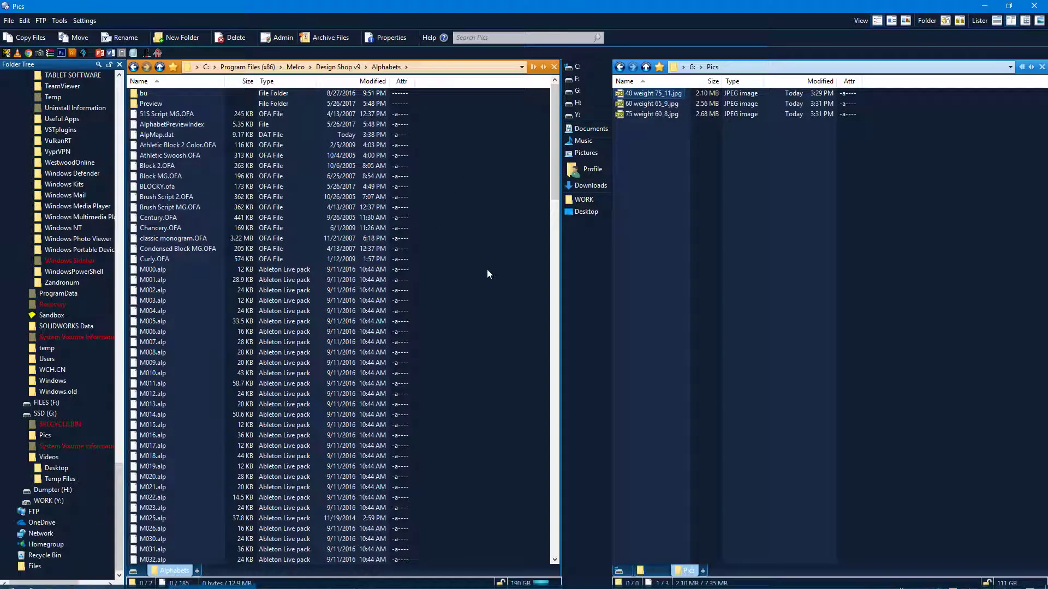
{"action": "left_click", "coordinate": [419, 67]}
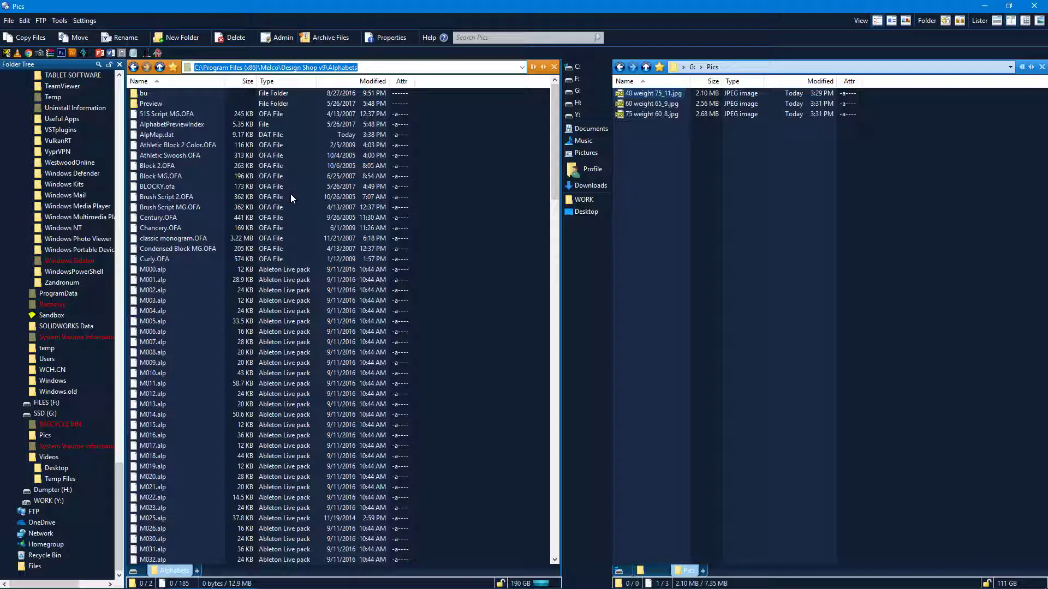
{"action": "scroll", "coordinate": [205, 156], "scroll_direction": "down", "scroll_amount": 9}
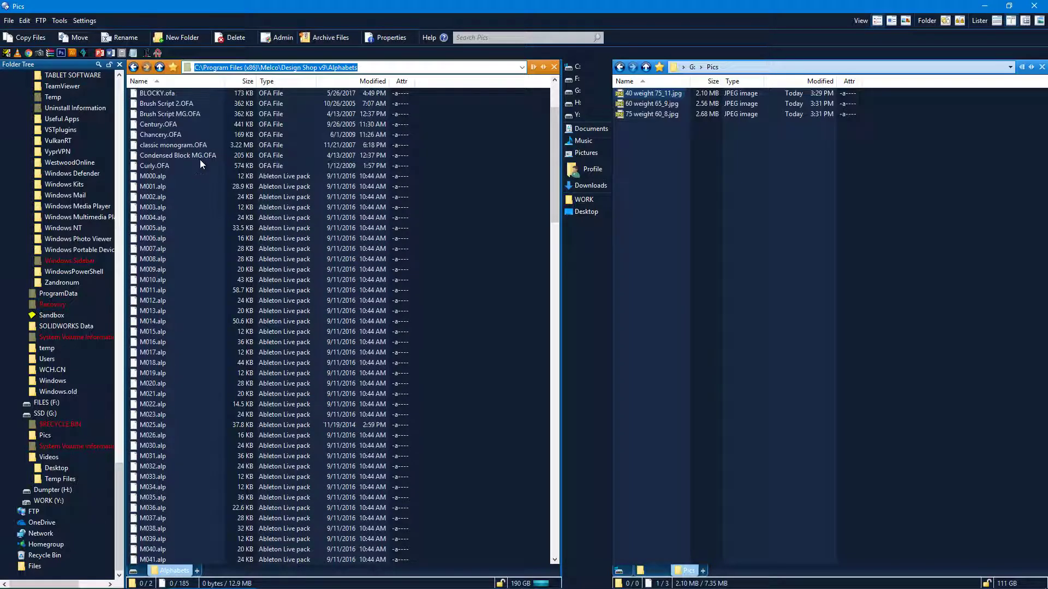
{"action": "scroll", "coordinate": [211, 176], "scroll_direction": "down", "scroll_amount": 12}
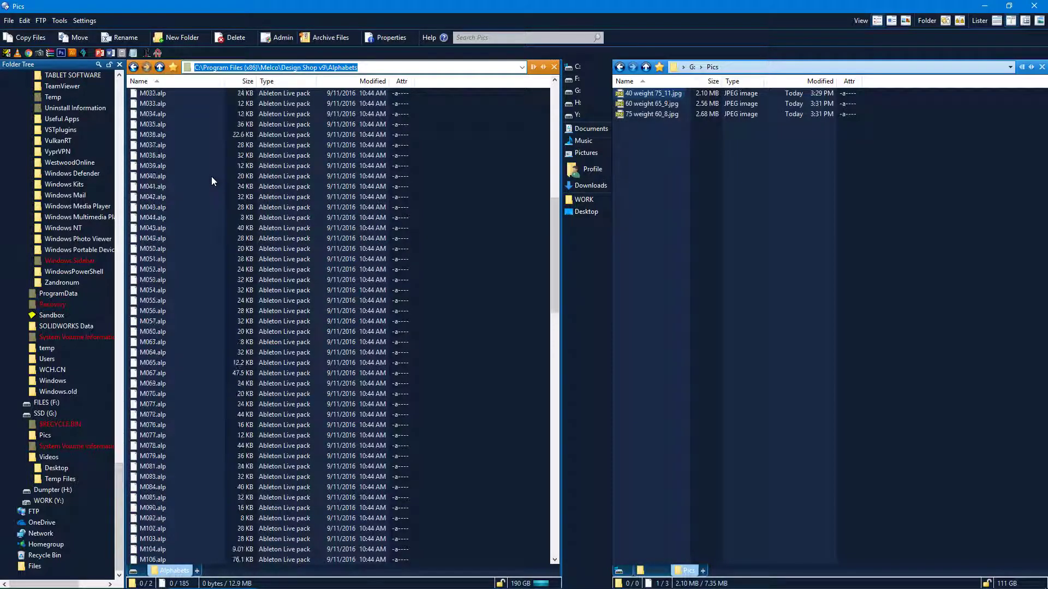
{"action": "scroll", "coordinate": [216, 180], "scroll_direction": "down", "scroll_amount": 20}
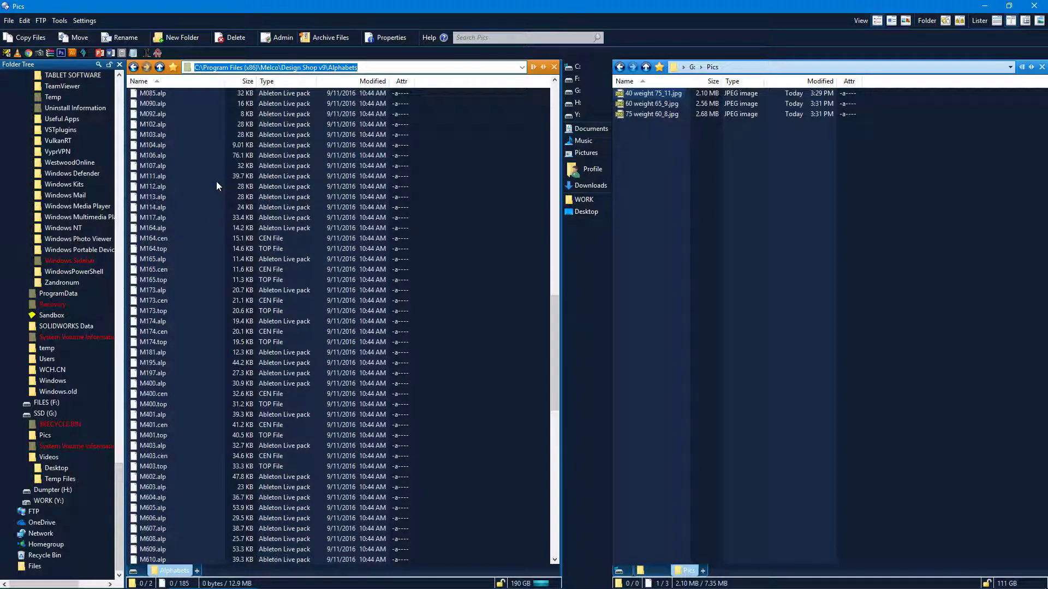
{"action": "scroll", "coordinate": [222, 183], "scroll_direction": "up", "scroll_amount": 20}
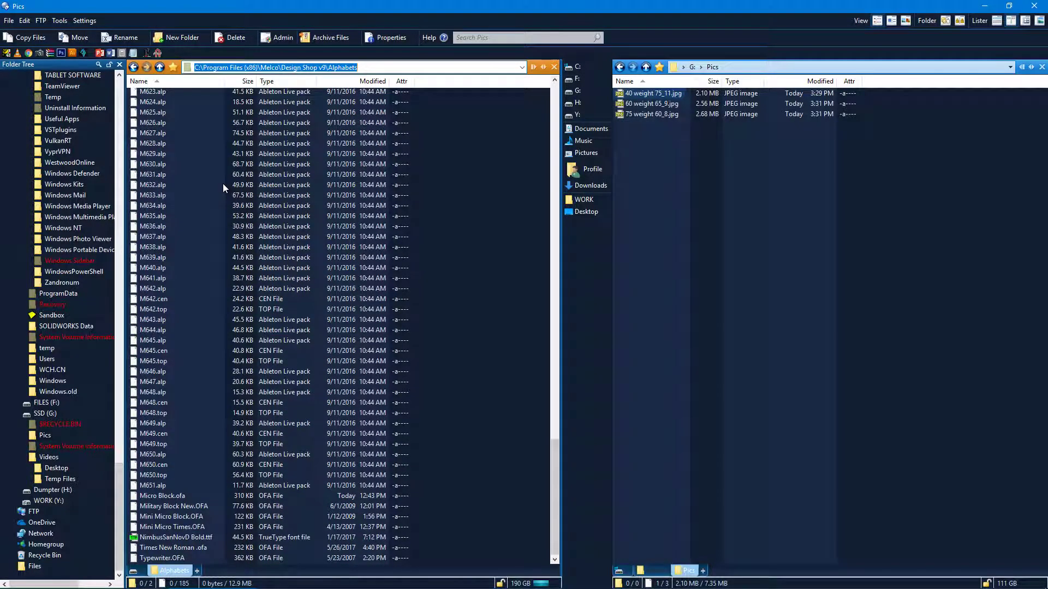
{"action": "scroll", "coordinate": [222, 184], "scroll_direction": "up", "scroll_amount": 17}
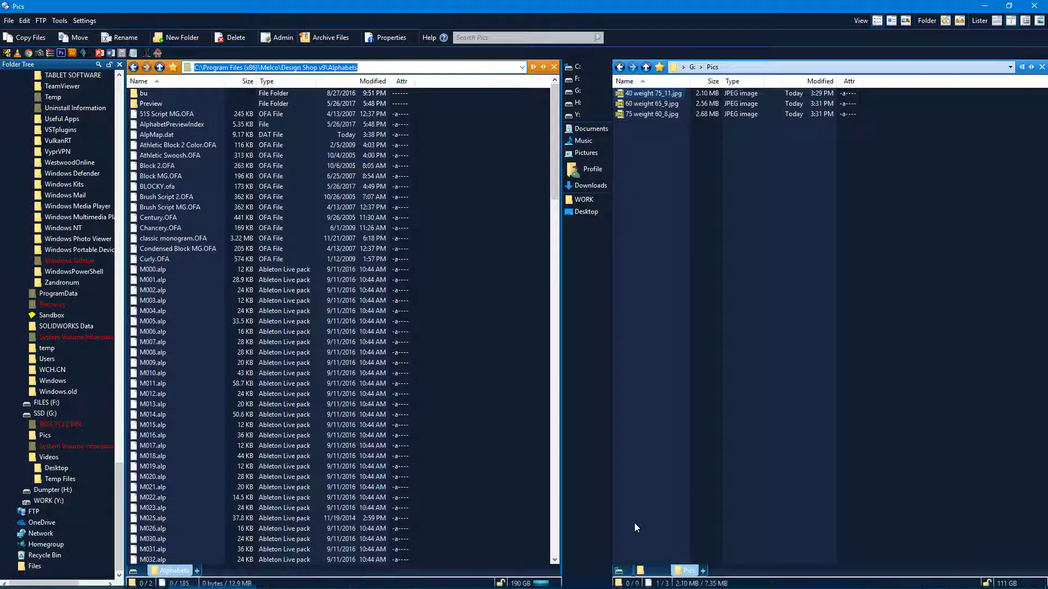
- Open the Fonts folder on drive C: in the second file pane and look through the installed font files
{"action": "left_click", "coordinate": [624, 570]}
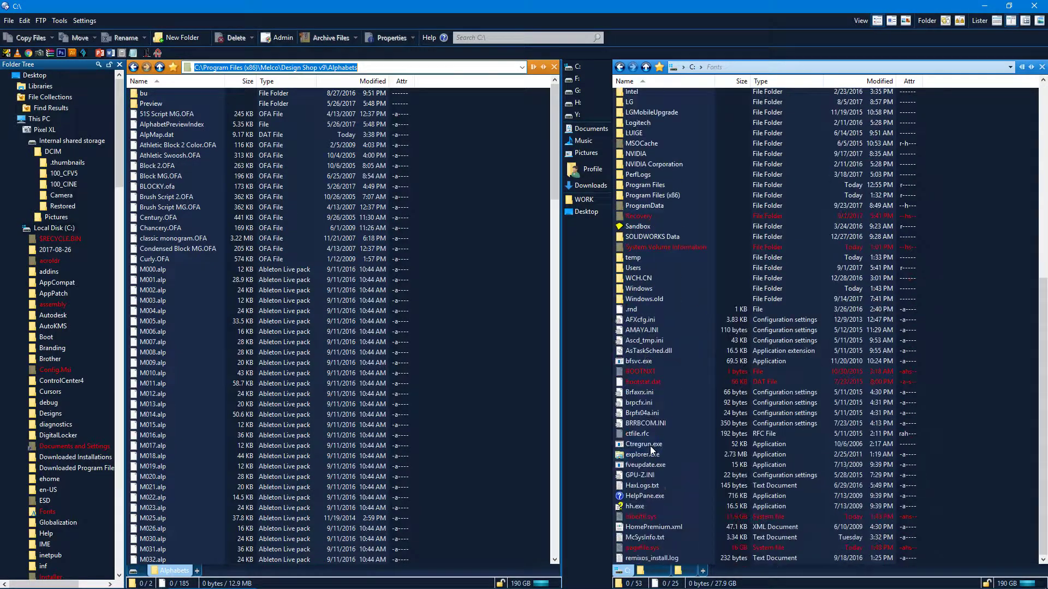
{"action": "scroll", "coordinate": [656, 425], "scroll_direction": "up", "scroll_amount": 5}
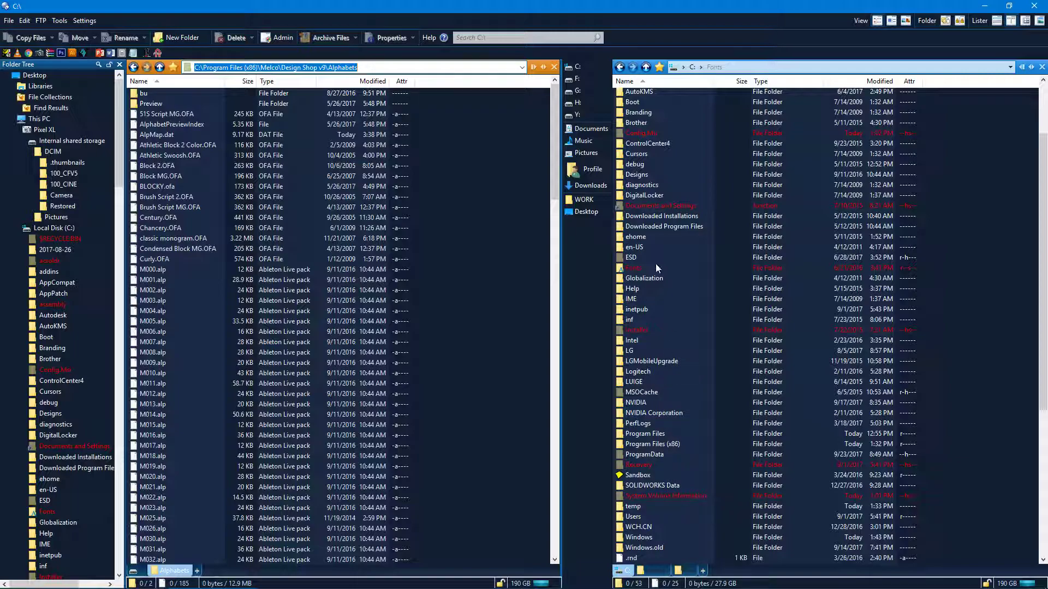
{"action": "left_click", "coordinate": [637, 268]}
{"action": "double_click", "coordinate": [637, 269]}
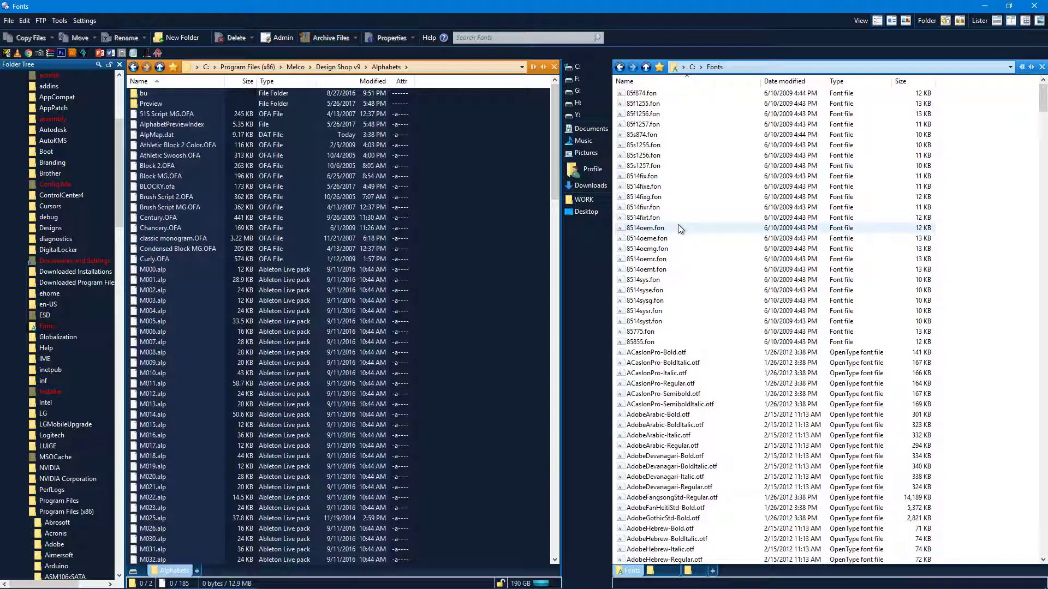
{"action": "scroll", "coordinate": [678, 224], "scroll_direction": "down", "scroll_amount": 15}
{"action": "scroll", "coordinate": [681, 234], "scroll_direction": "down", "scroll_amount": 8}
{"action": "scroll", "coordinate": [680, 233], "scroll_direction": "up", "scroll_amount": 18}
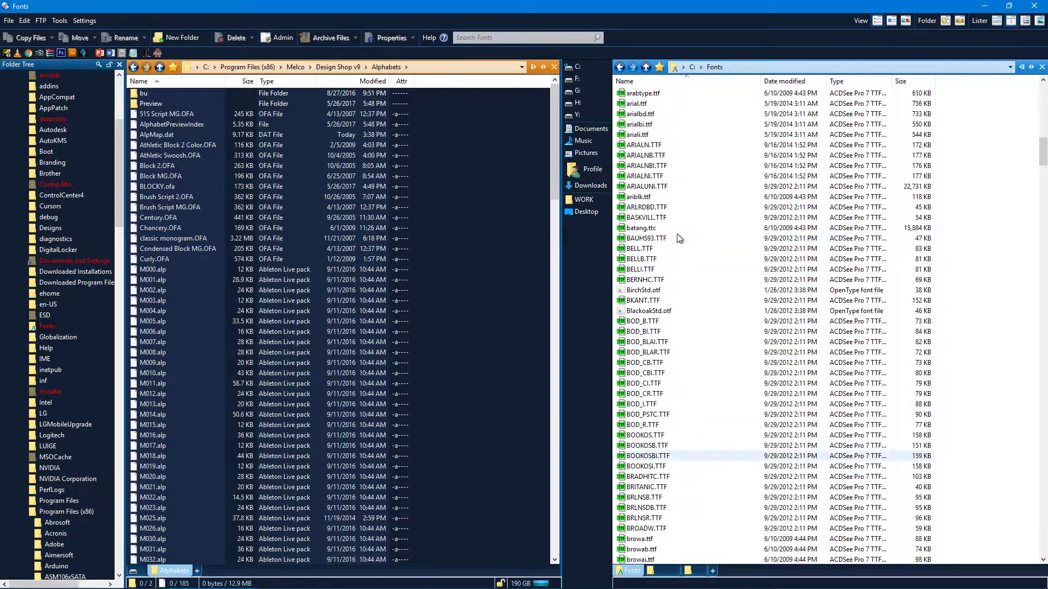
{"action": "scroll", "coordinate": [677, 238], "scroll_direction": "up", "scroll_amount": 12}
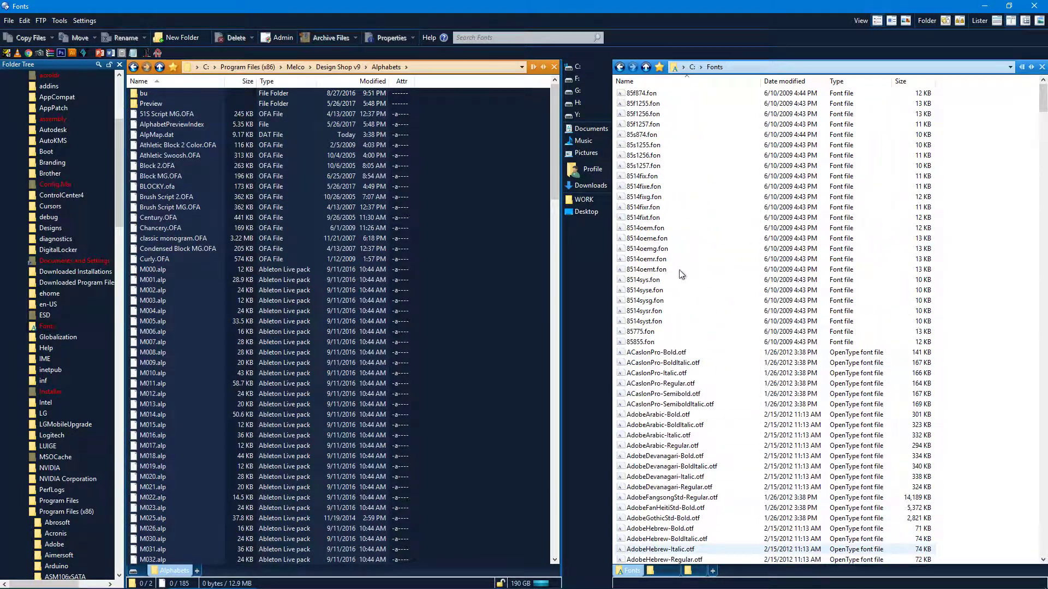
- Switch back to Design Shop Pro+ and open the recent design Sample 2 Text.ofm
{"action": "left_click", "coordinate": [300, 586]}
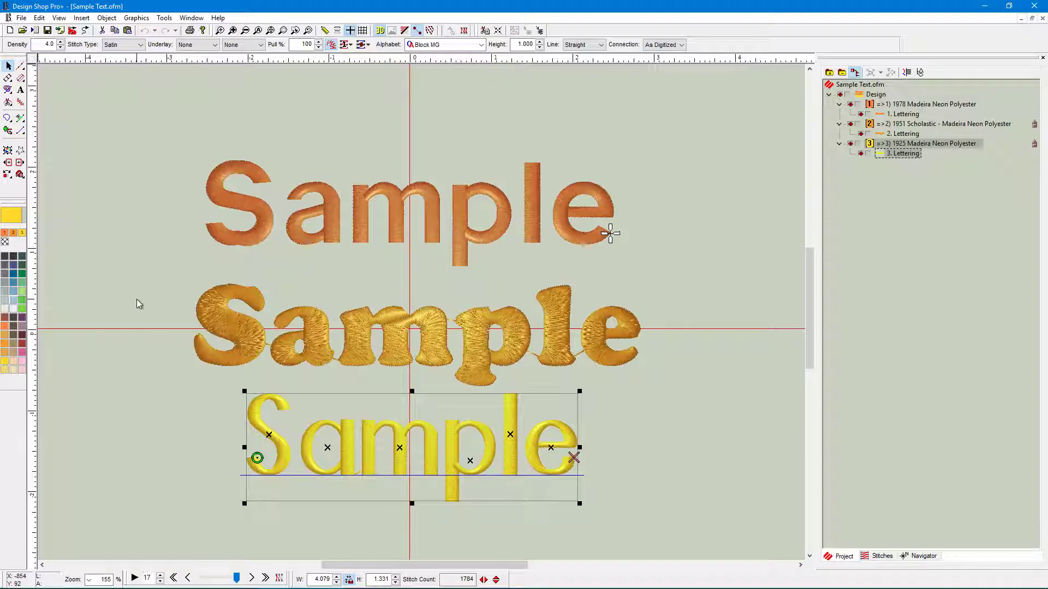
{"action": "left_click", "coordinate": [21, 18]}
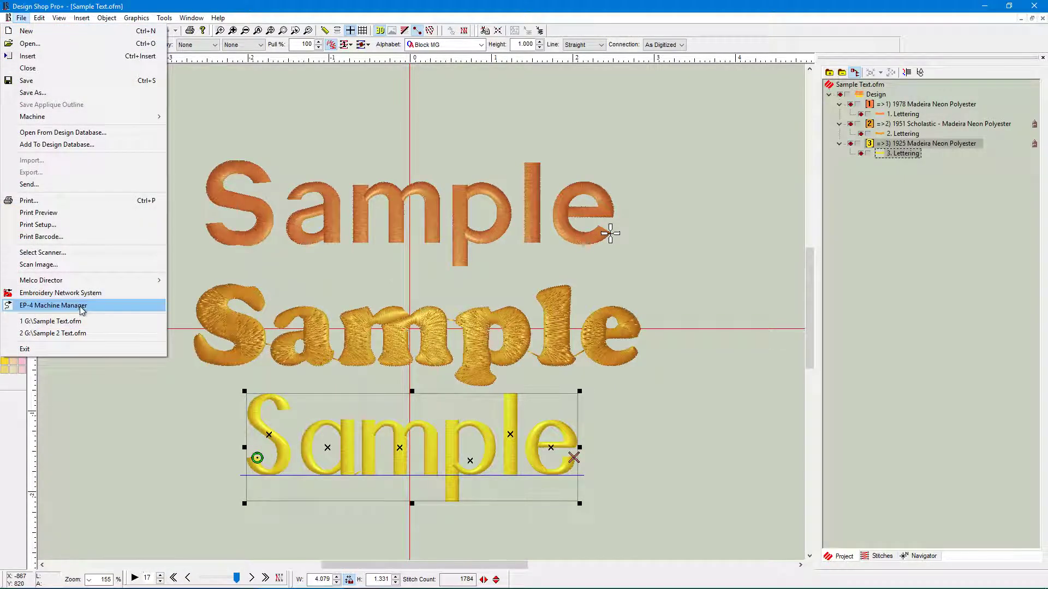
{"action": "left_click", "coordinate": [82, 333]}
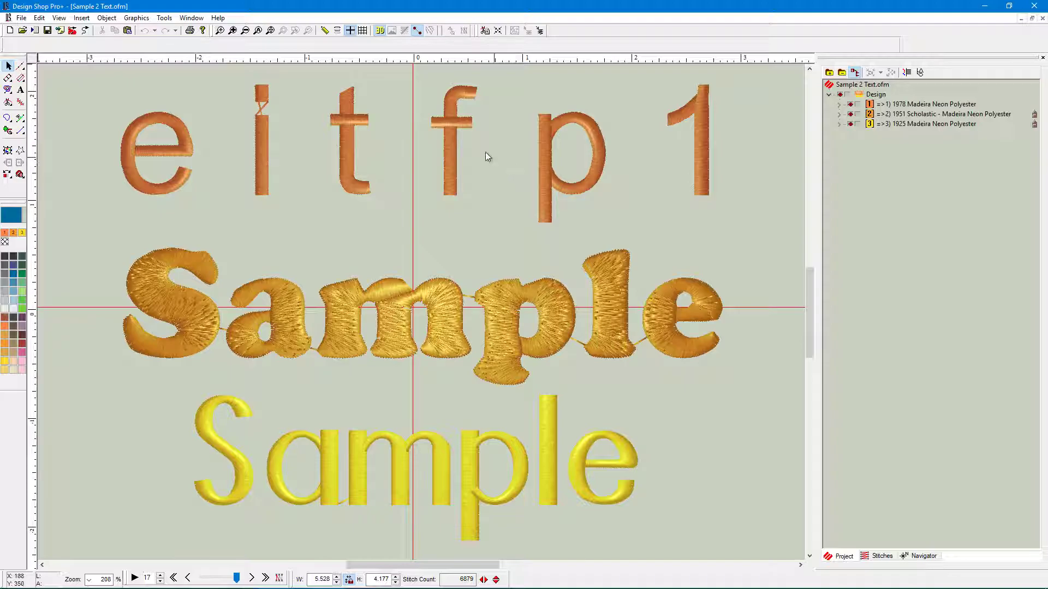
- Select the e i t f p 1 line and the two Sample lines in turn to compare their alphabets and stitching
{"action": "left_click", "coordinate": [344, 145]}
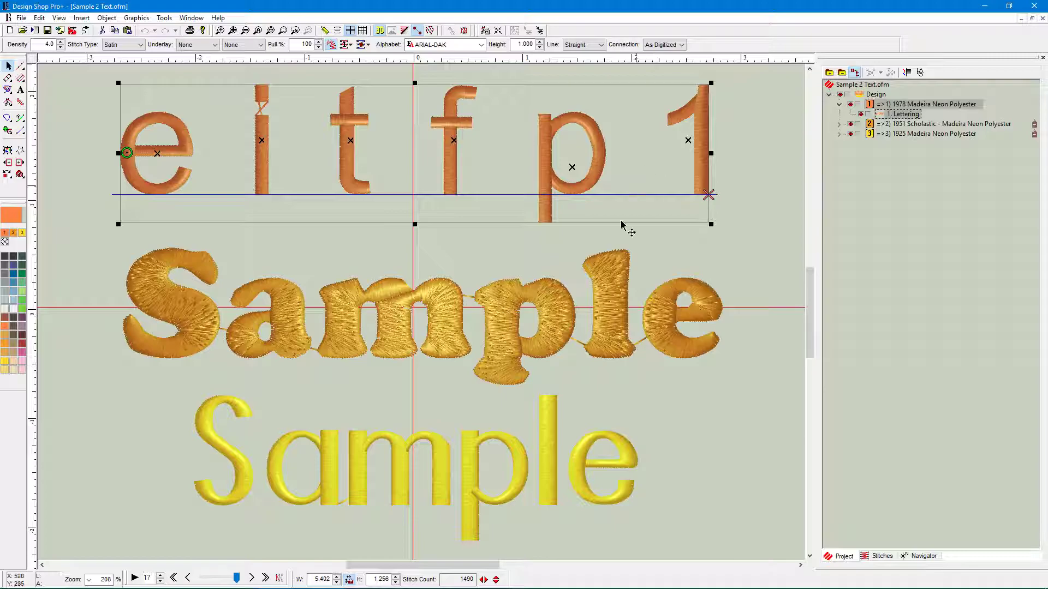
{"action": "left_click", "coordinate": [449, 320]}
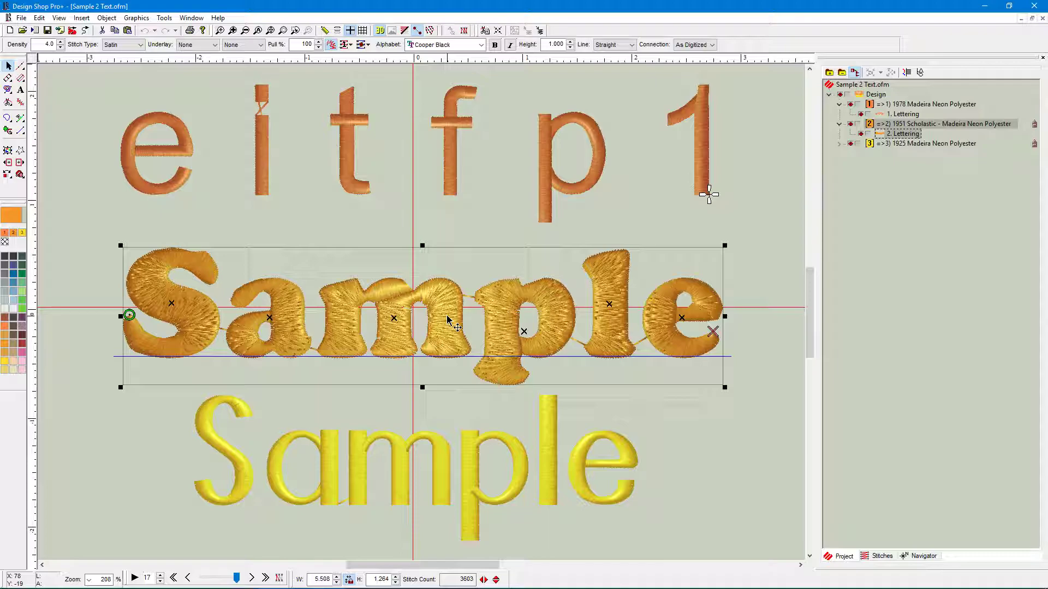
{"action": "left_click", "coordinate": [347, 139]}
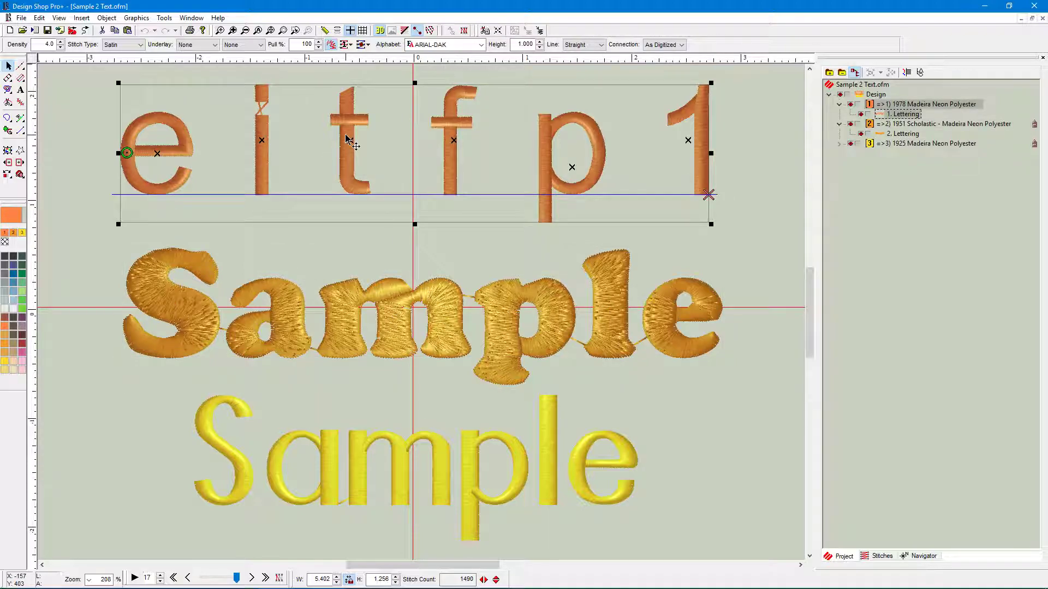
{"action": "left_click", "coordinate": [400, 480]}
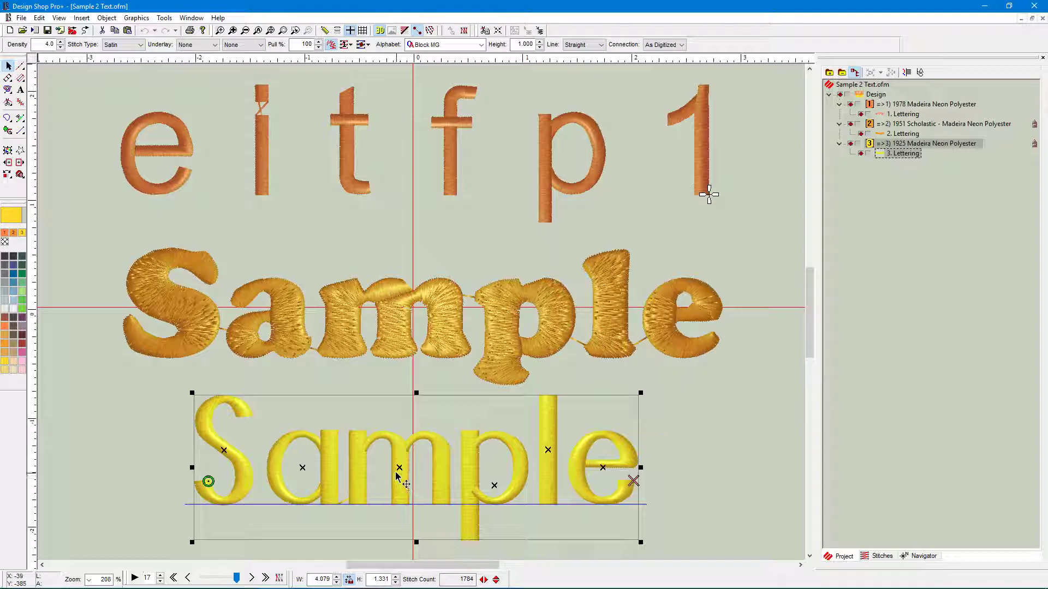
- View the object properties of the e i t f p 1 lettering line, then close them without changes
{"action": "left_click", "coordinate": [352, 155]}
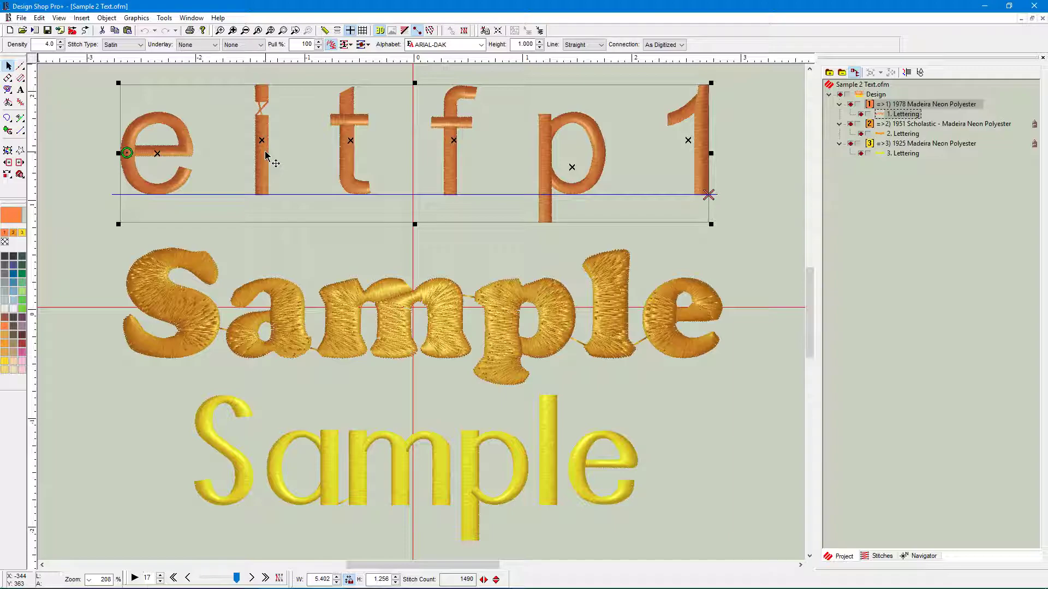
{"action": "scroll", "coordinate": [362, 104], "scroll_direction": "up", "scroll_amount": 1}
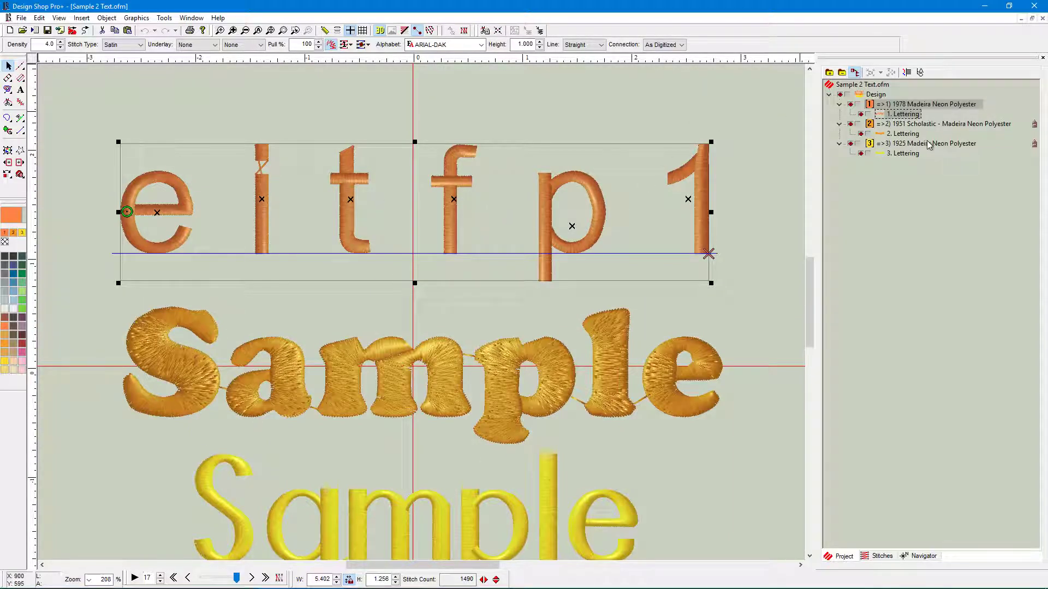
{"action": "double_click", "coordinate": [906, 115]}
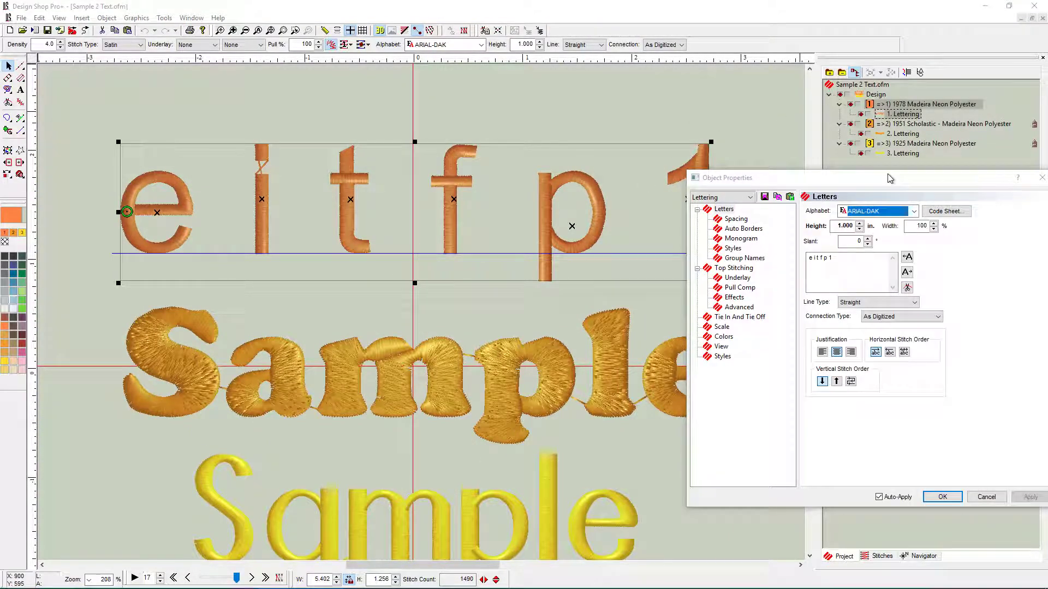
{"action": "left_click_drag", "start_coordinate": [892, 174], "coordinate": [841, 160]}
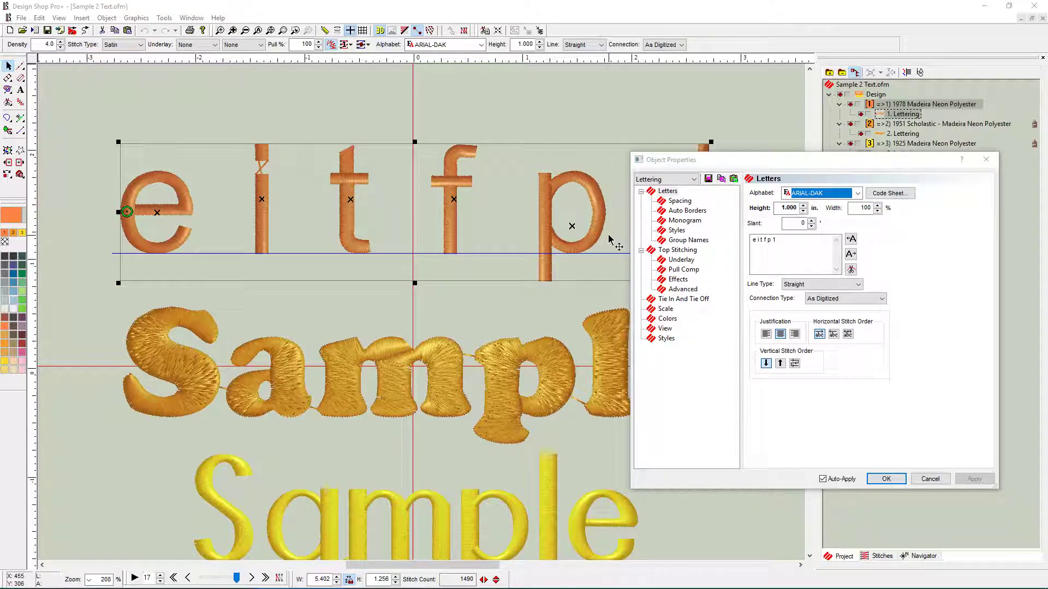
{"action": "left_click", "coordinate": [928, 478]}
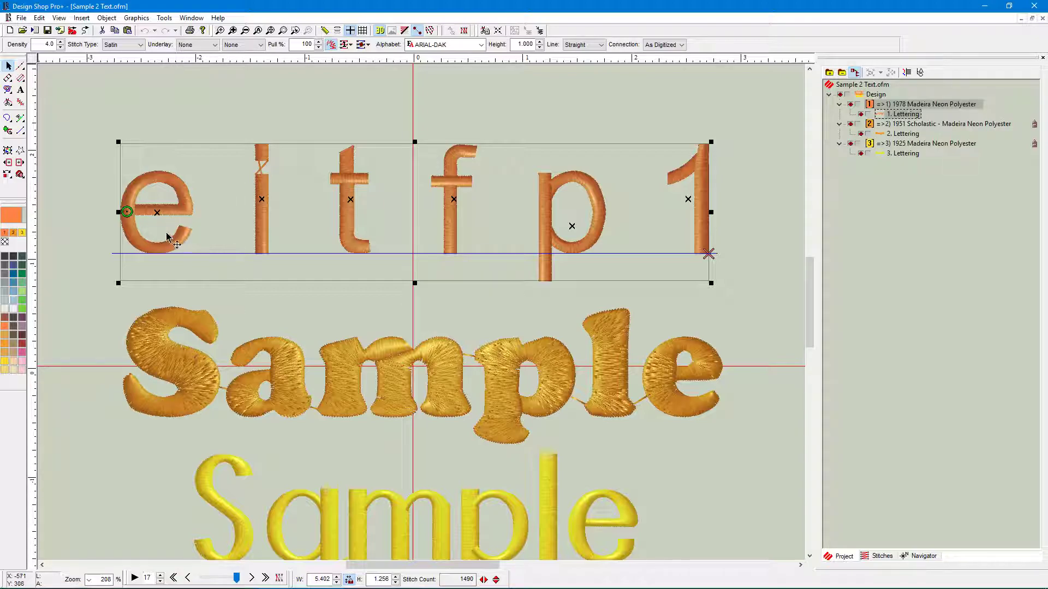
- Select only the letter e in the e i t f p 1 line and display its wireframe for editing
{"action": "left_click", "coordinate": [158, 214]}
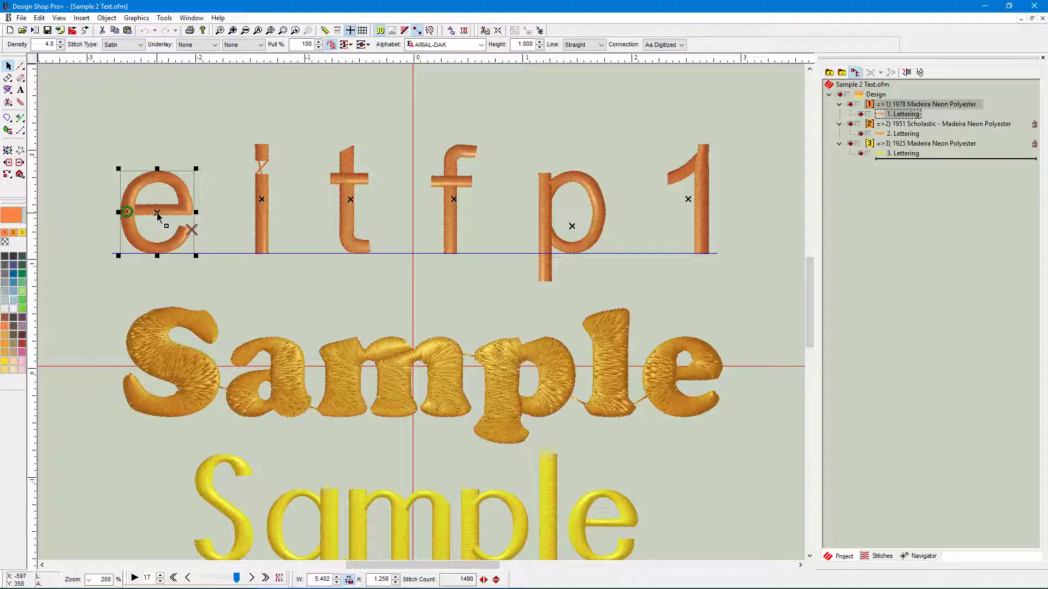
{"action": "left_click", "coordinate": [451, 32]}
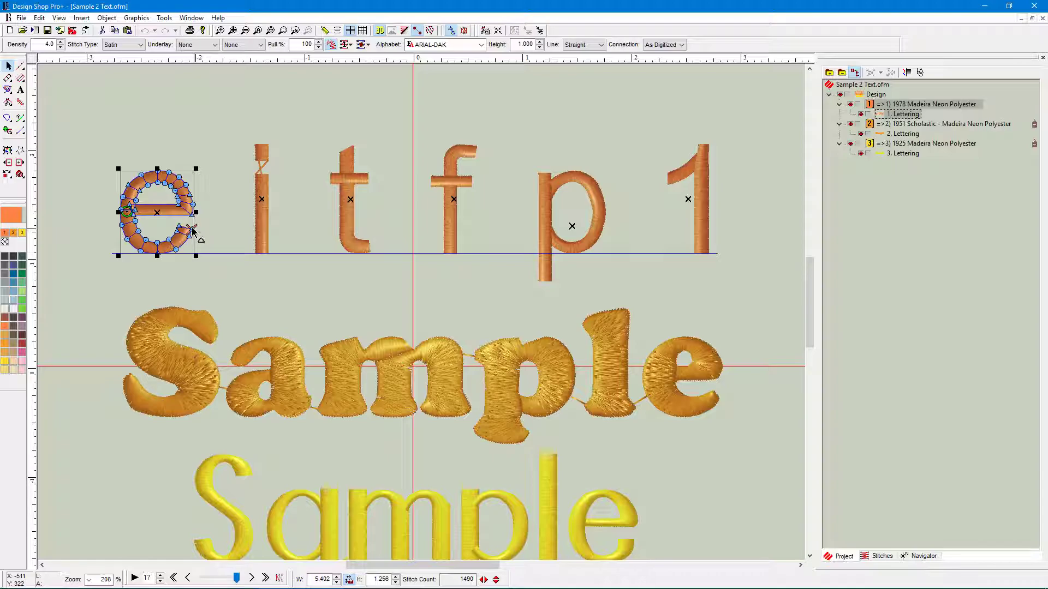
{"action": "scroll", "coordinate": [188, 230], "scroll_direction": "up", "scroll_amount": 3}
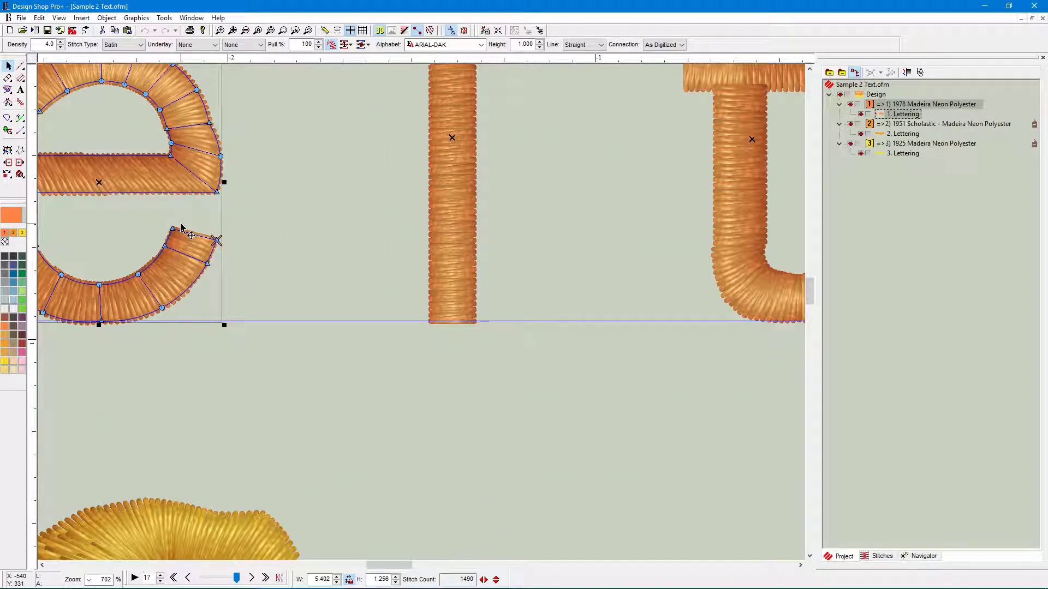
{"action": "scroll", "coordinate": [182, 228], "scroll_direction": "left", "scroll_amount": 2}
{"action": "scroll", "coordinate": [290, 240], "scroll_direction": "up", "scroll_amount": 1}
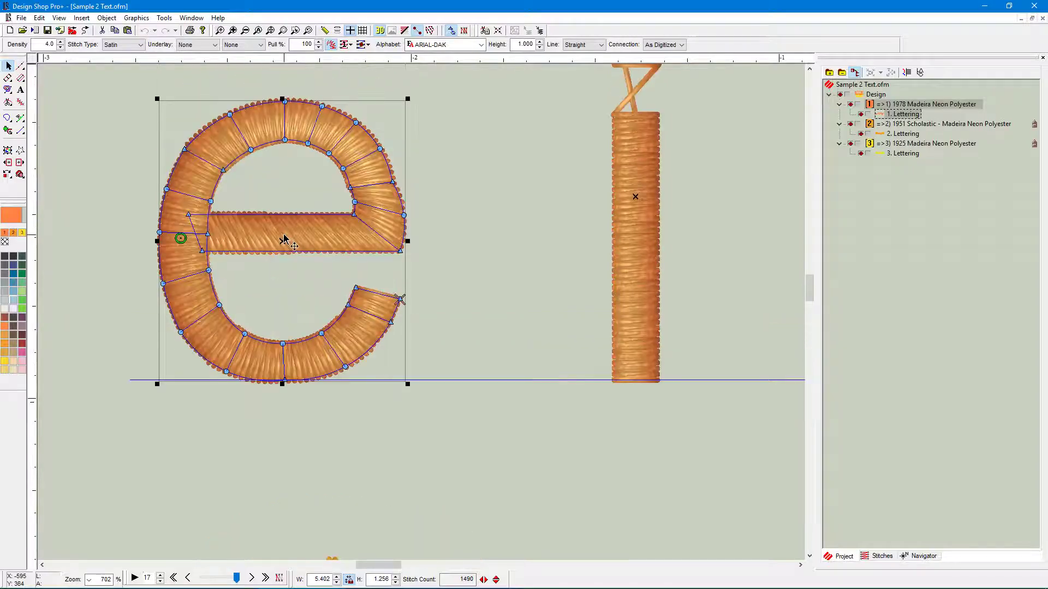
- Insert wireframe points near the open end of the e's lower stroke and delete the original end points to shorten it
{"action": "left_click", "coordinate": [351, 297], "text": "ctrl"}
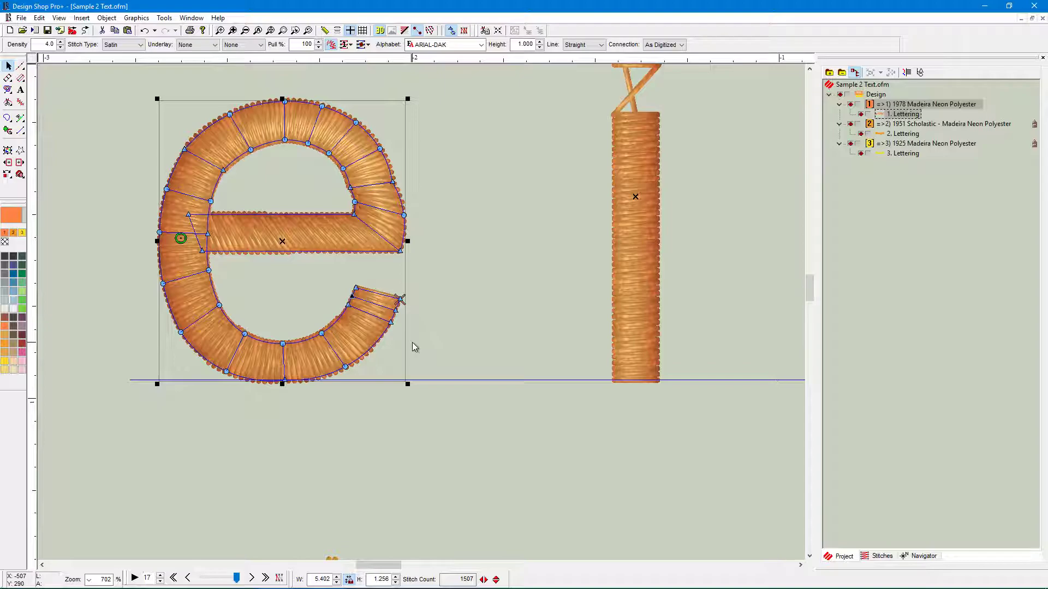
{"action": "left_click", "coordinate": [336, 326], "text": "ctrl"}
{"action": "key", "text": "Delete"}
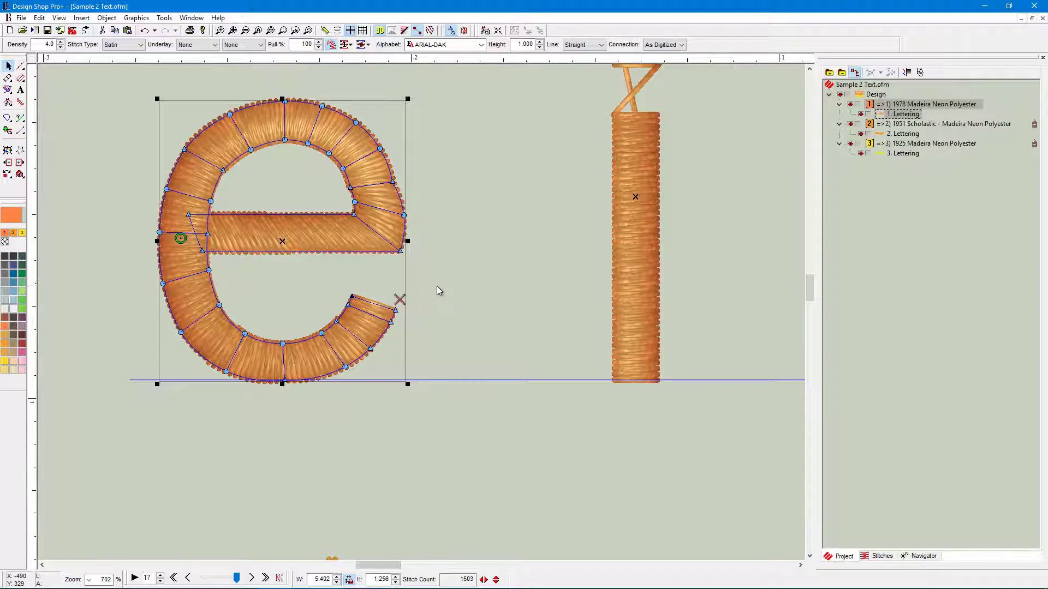
- Delete the remaining outer end points on the open end of the e's lower stroke
{"action": "key", "text": "Delete"}
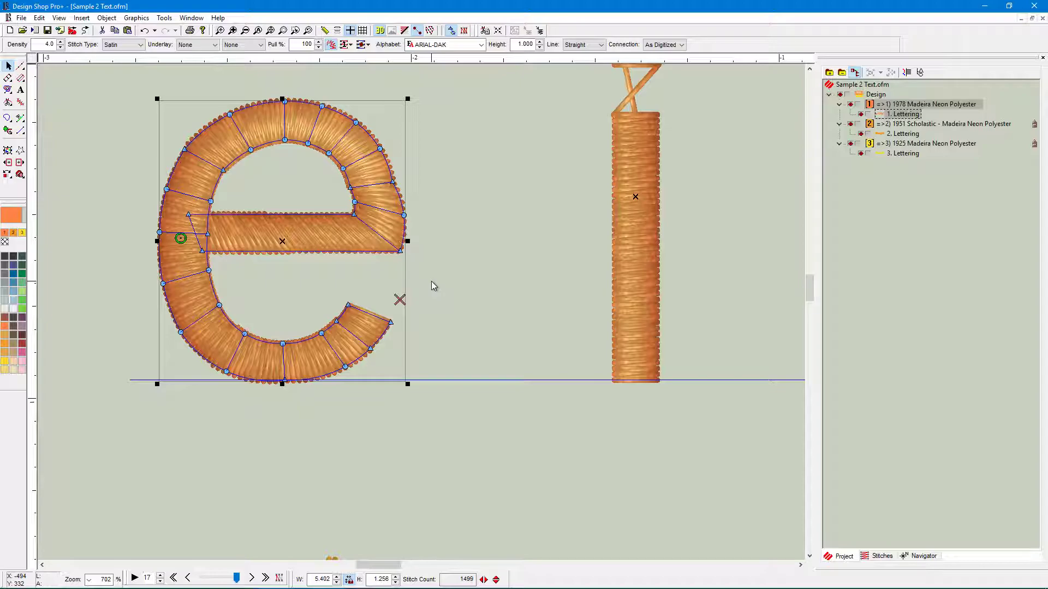
- Display the wireframe of the letter i and move the stem's two upper end points down to widen the gap below the dot
{"action": "scroll", "coordinate": [429, 261], "scroll_direction": "up", "scroll_amount": 2}
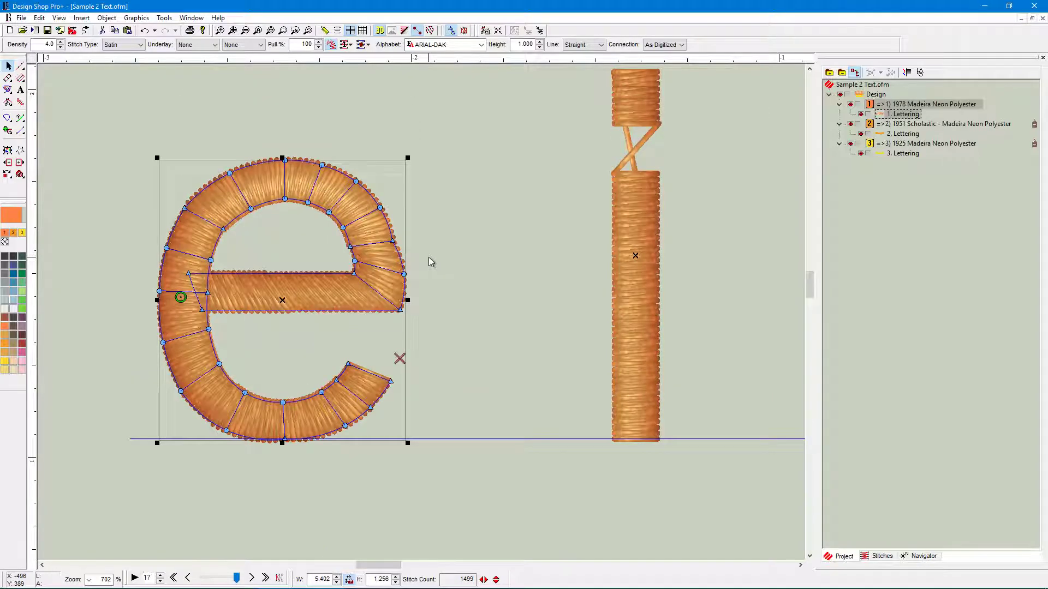
{"action": "scroll", "coordinate": [429, 262], "scroll_direction": "right", "scroll_amount": 3}
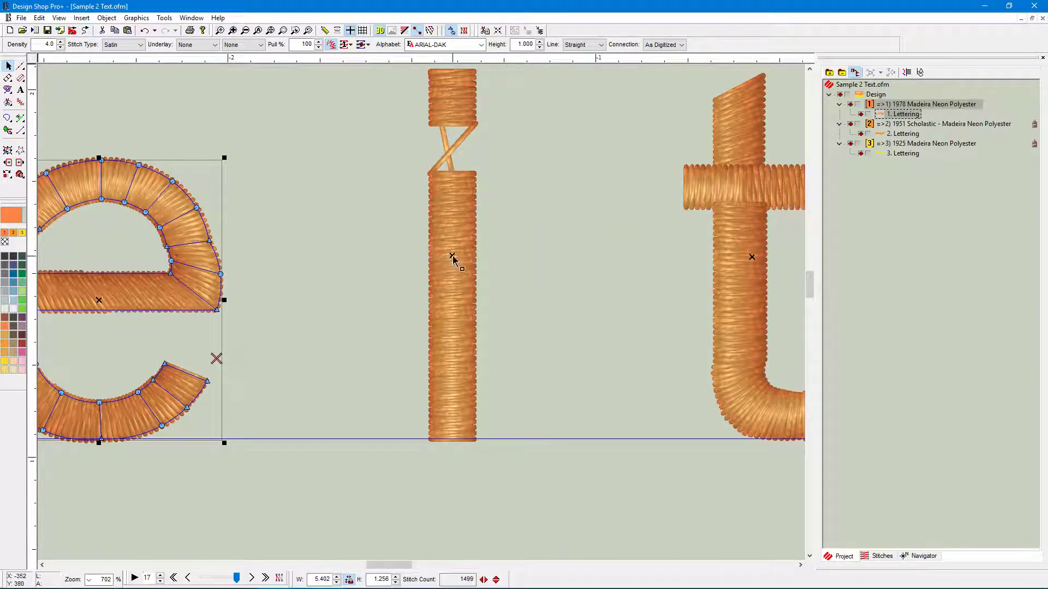
{"action": "left_click", "coordinate": [452, 259]}
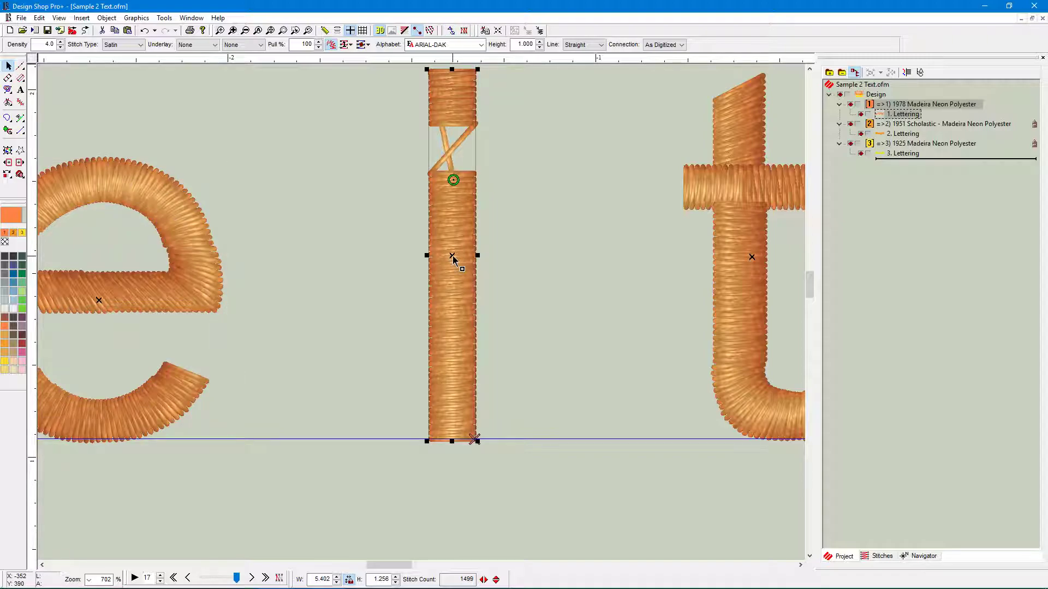
{"action": "left_click", "coordinate": [452, 33]}
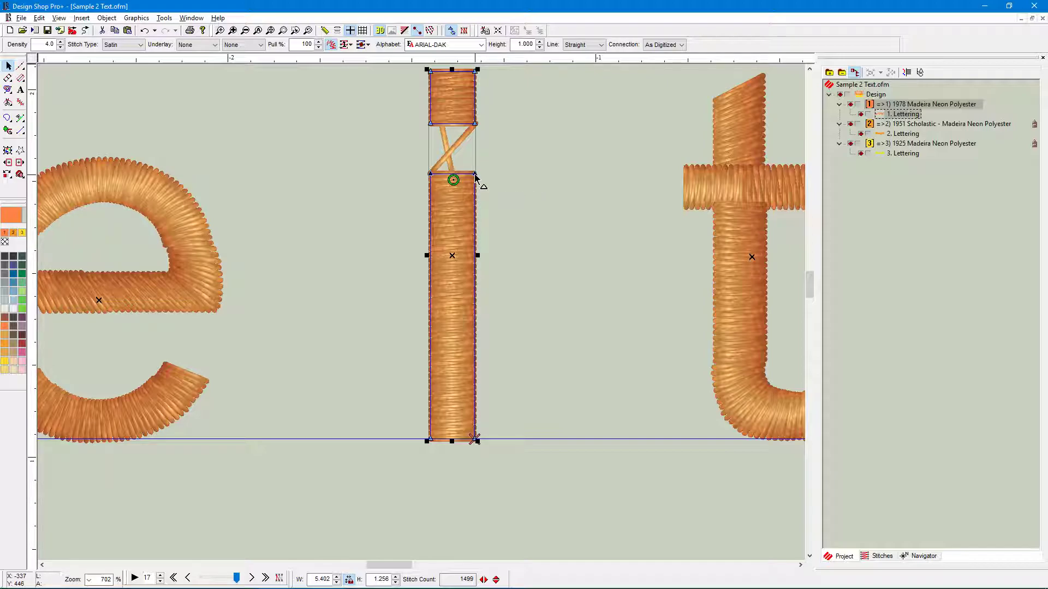
{"action": "left_click_drag", "start_coordinate": [474, 176], "coordinate": [478, 192]}
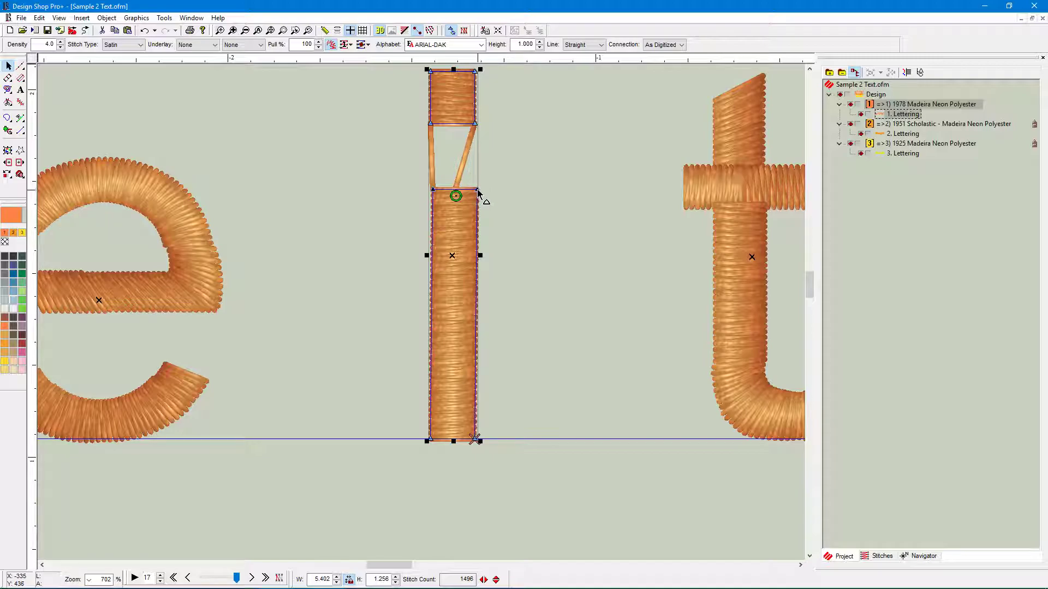
- Try slanting the i by moving the stem's upper end points sideways, undoing each move
{"action": "left_click_drag", "start_coordinate": [478, 191], "coordinate": [495, 190]}
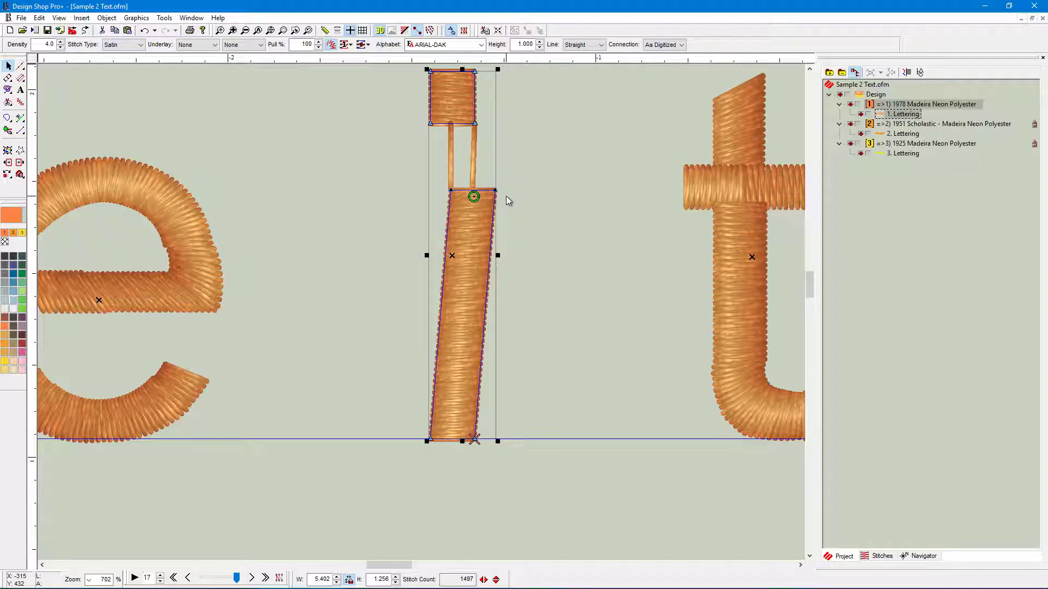
{"action": "key", "text": "Escape"}
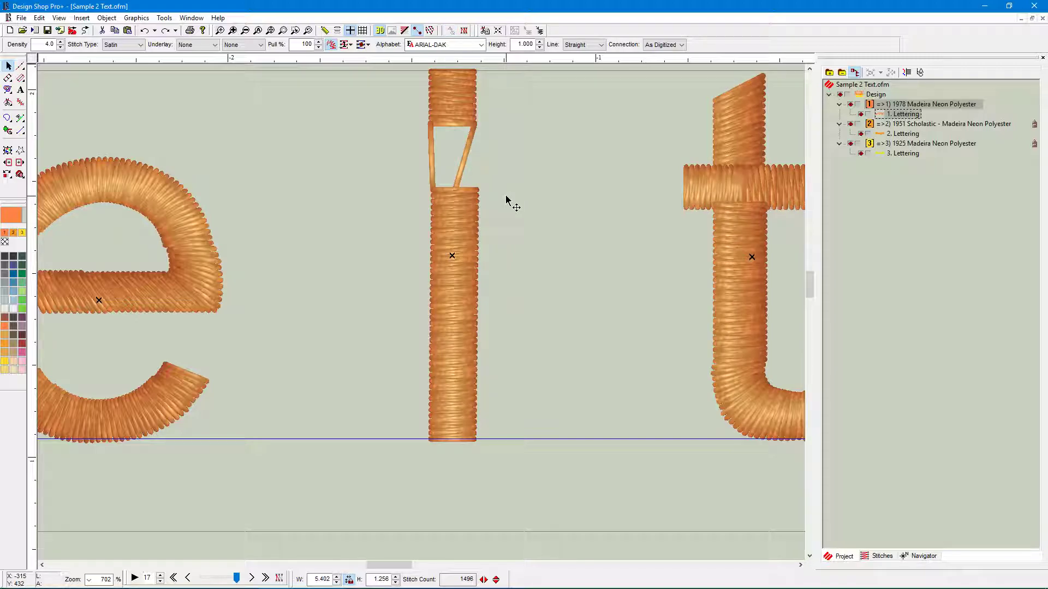
{"action": "left_click", "coordinate": [457, 264]}
{"action": "left_click", "coordinate": [450, 30]}
{"action": "left_click_drag", "start_coordinate": [407, 174], "coordinate": [419, 177]}
{"action": "key", "text": "ctrl+z"}
{"action": "left_click", "coordinate": [452, 259]}
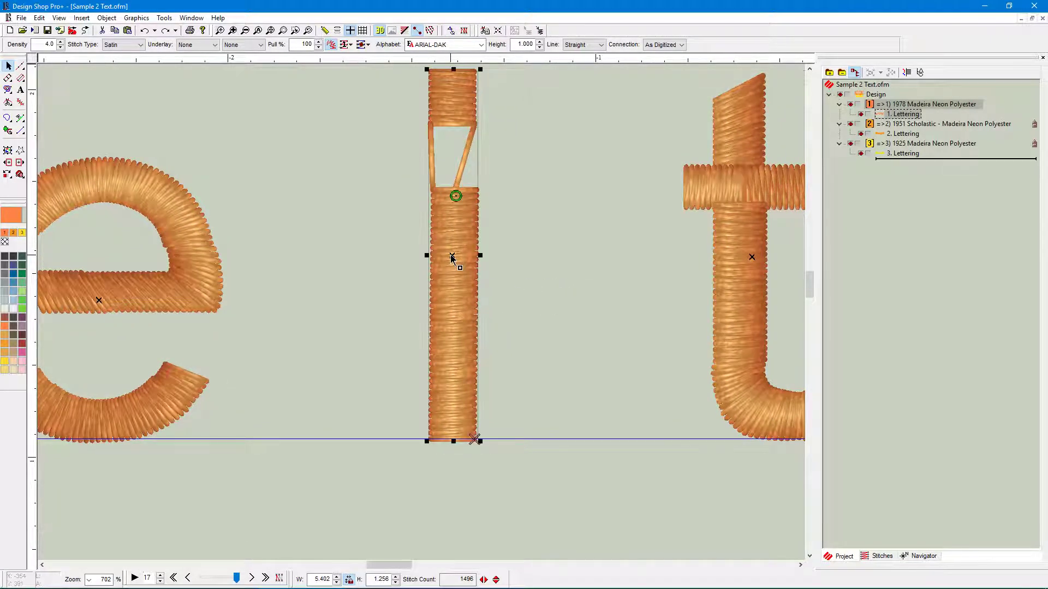
{"action": "left_click", "coordinate": [451, 33]}
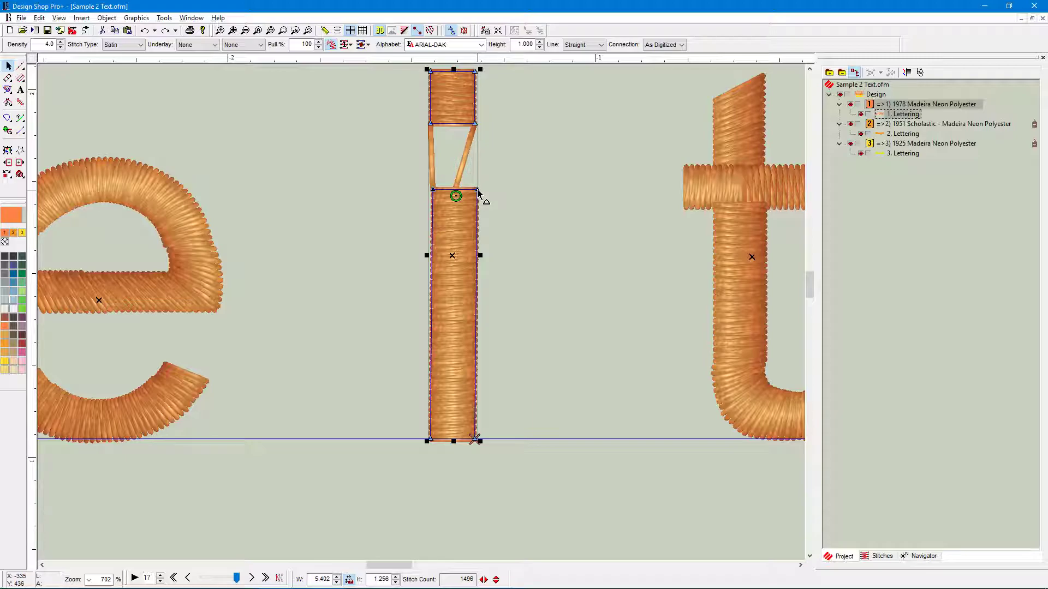
{"action": "left_click_drag", "start_coordinate": [478, 191], "coordinate": [425, 230]}
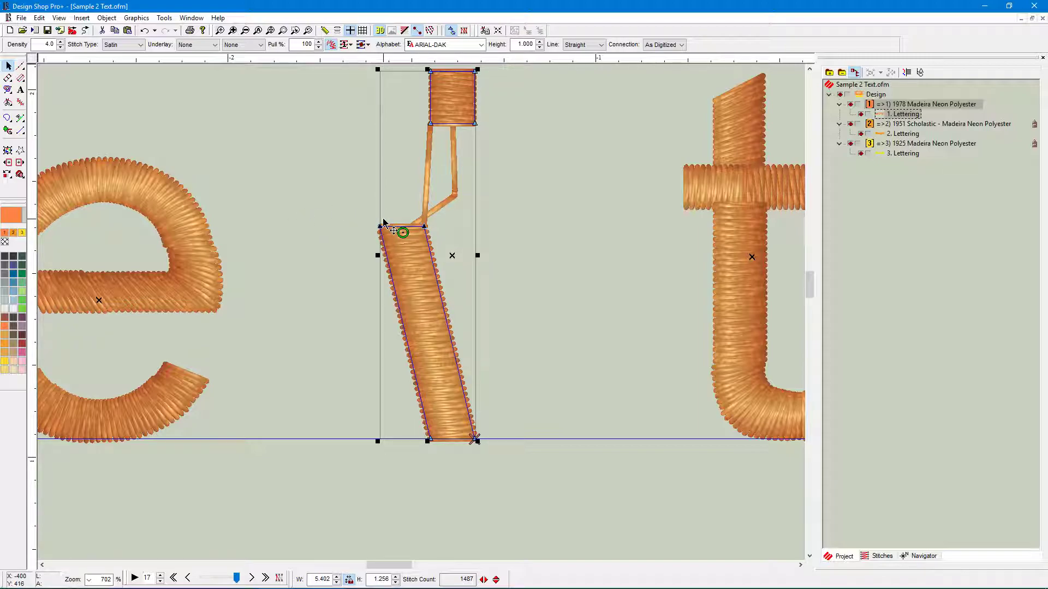
{"action": "key", "text": "ctrl+z"}
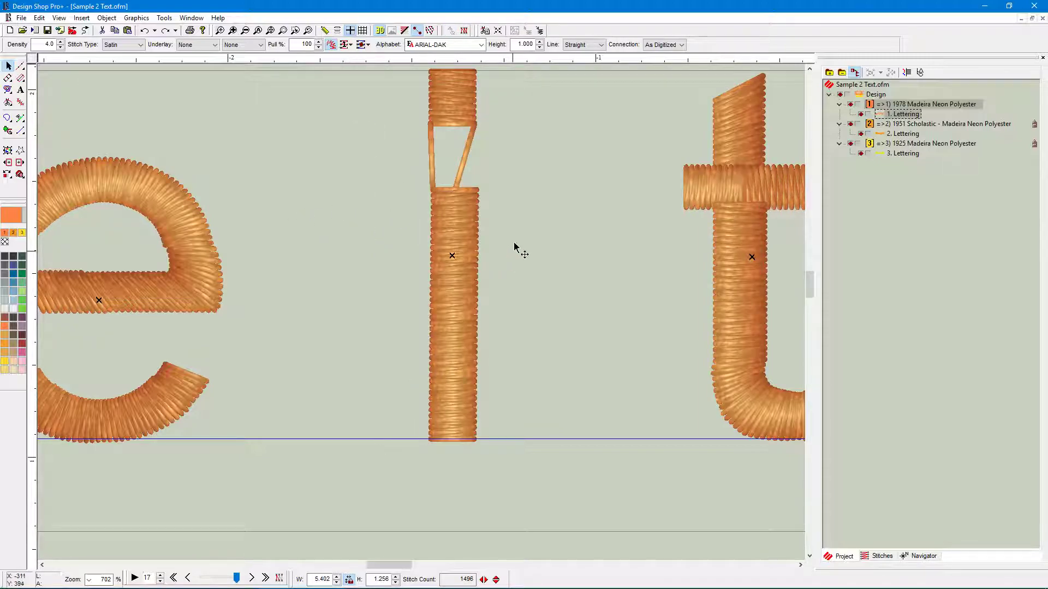
- In the i's wireframe, extend the bottom of the dot downward and lower the top of the stem to match
{"action": "left_click", "coordinate": [452, 258]}
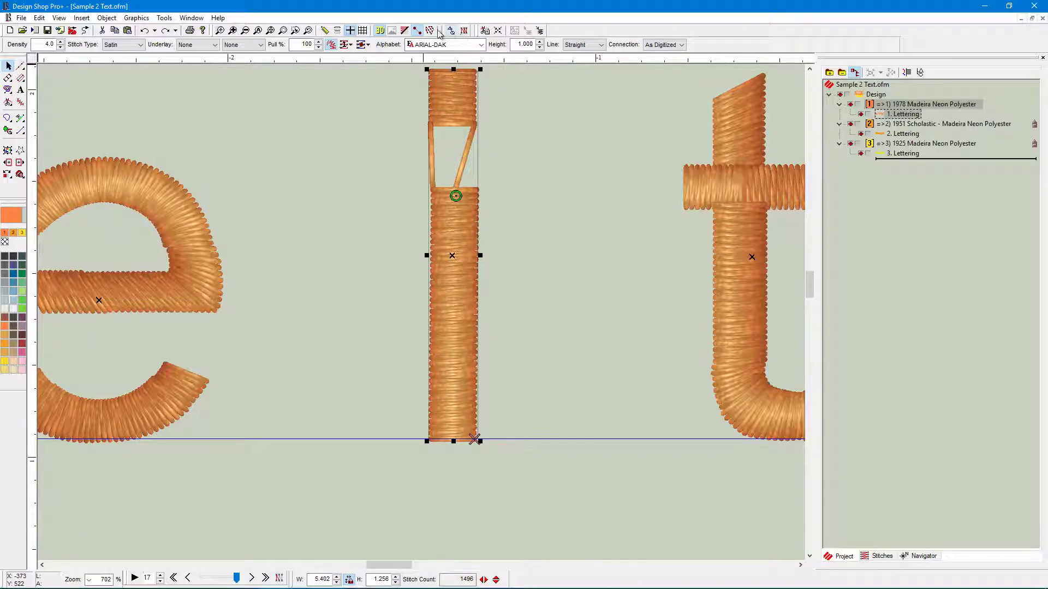
{"action": "left_click", "coordinate": [452, 31]}
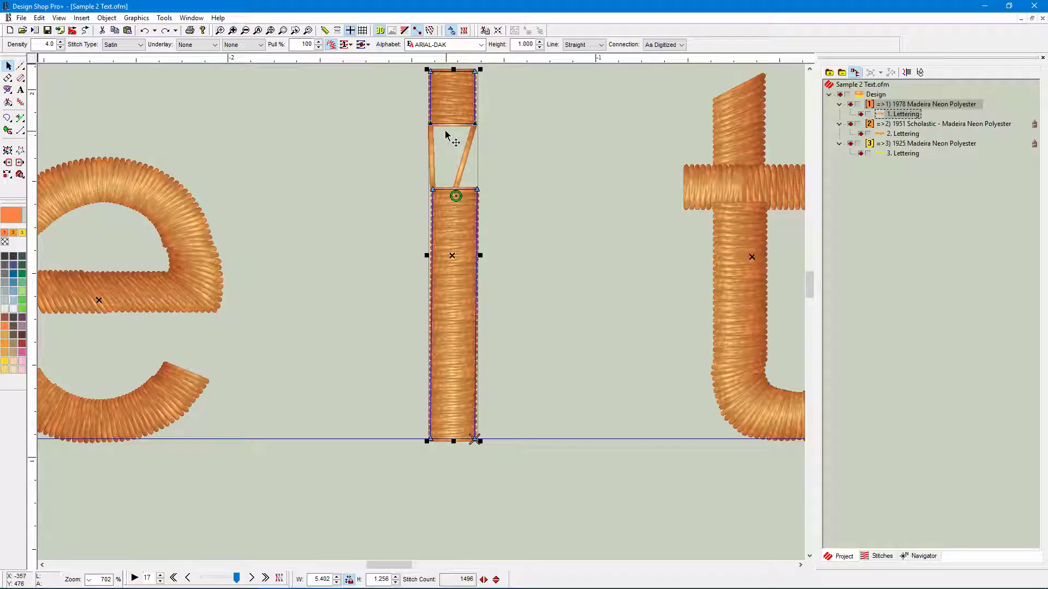
{"action": "left_click_drag", "start_coordinate": [430, 125], "coordinate": [430, 140]}
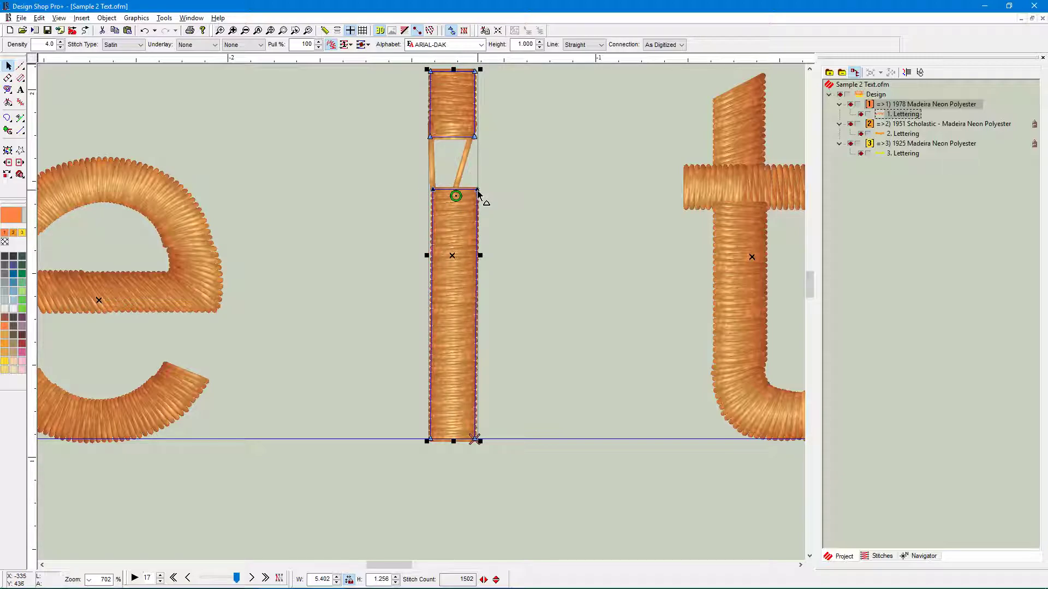
{"action": "left_click_drag", "start_coordinate": [478, 191], "coordinate": [472, 203]}
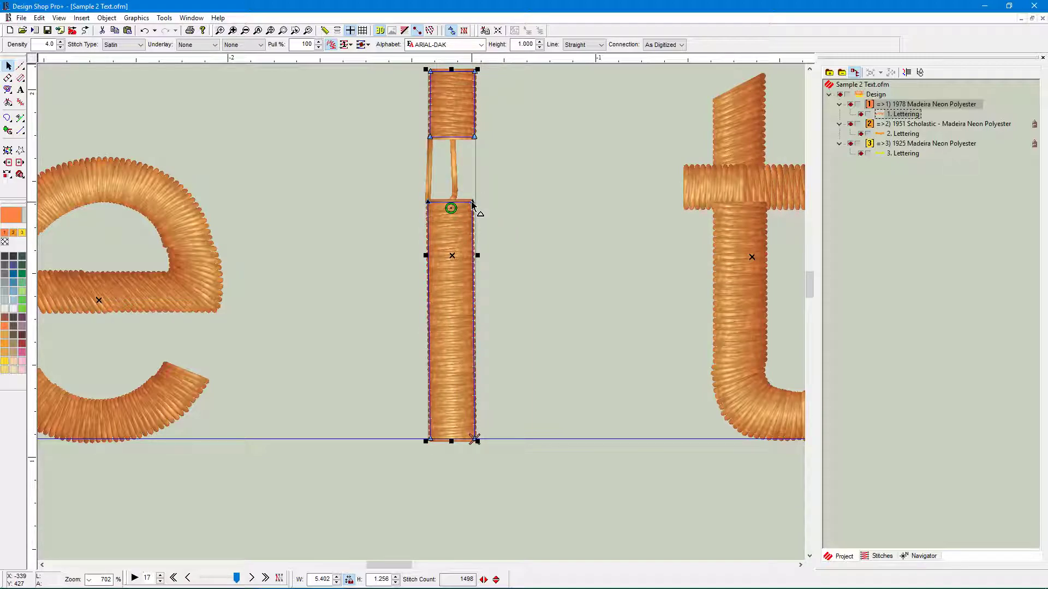
{"action": "left_click", "coordinate": [502, 218]}
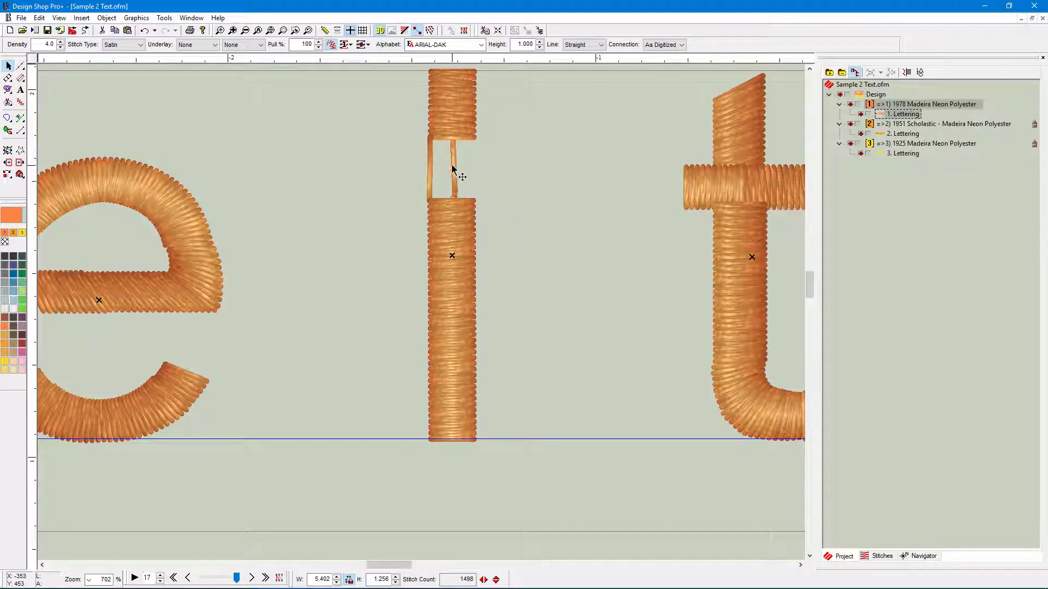
- Display the wireframe of the letter t and lengthen its crossbar by moving the end points outward on both sides
{"action": "scroll", "coordinate": [456, 172], "scroll_direction": "up", "scroll_amount": 2}
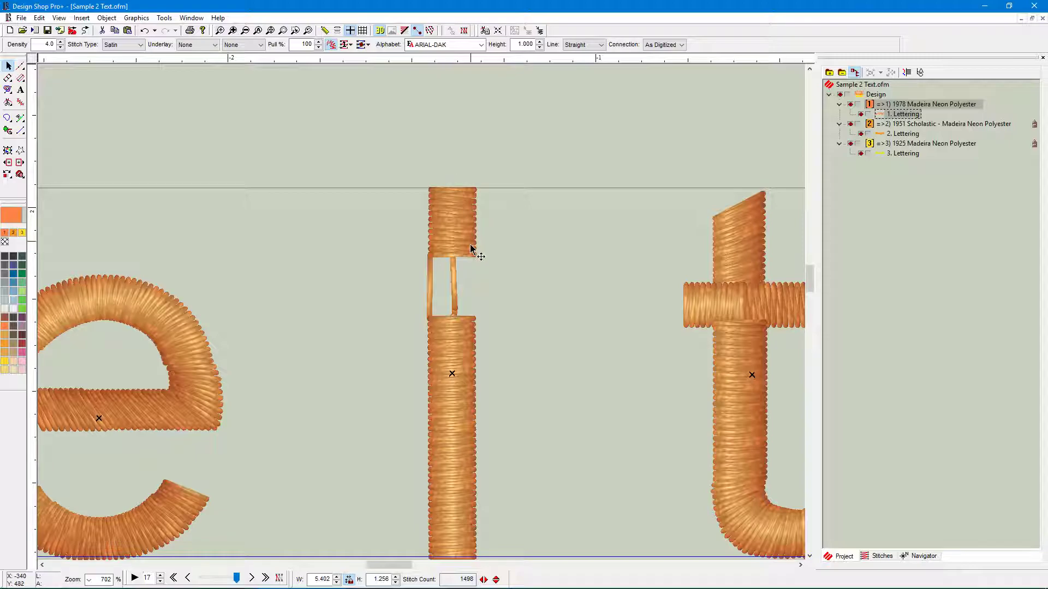
{"action": "scroll", "coordinate": [471, 249], "scroll_direction": "down", "scroll_amount": 1}
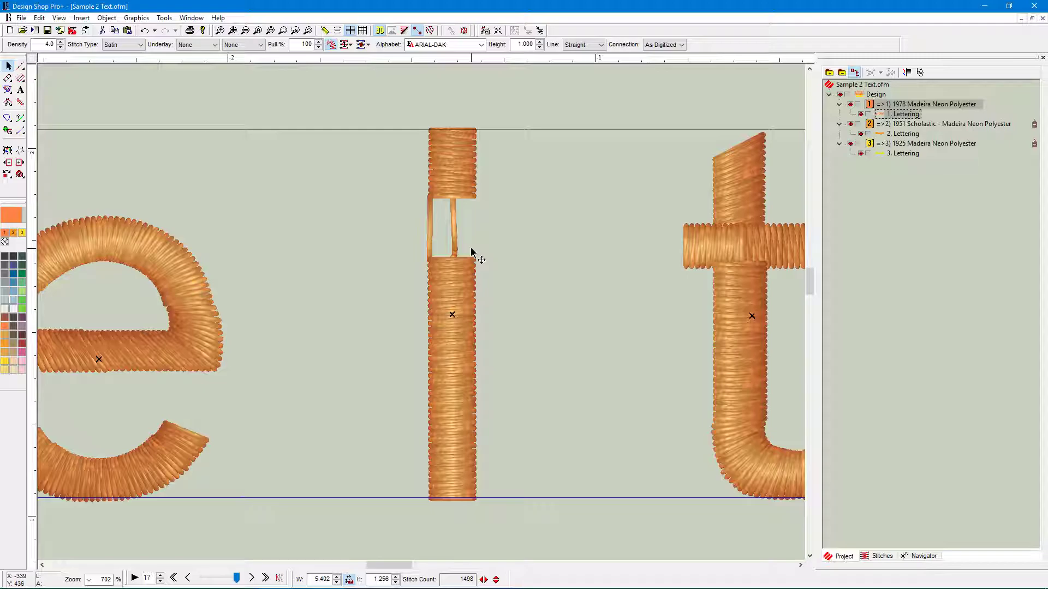
{"action": "scroll", "coordinate": [496, 330], "scroll_direction": "right", "scroll_amount": 3}
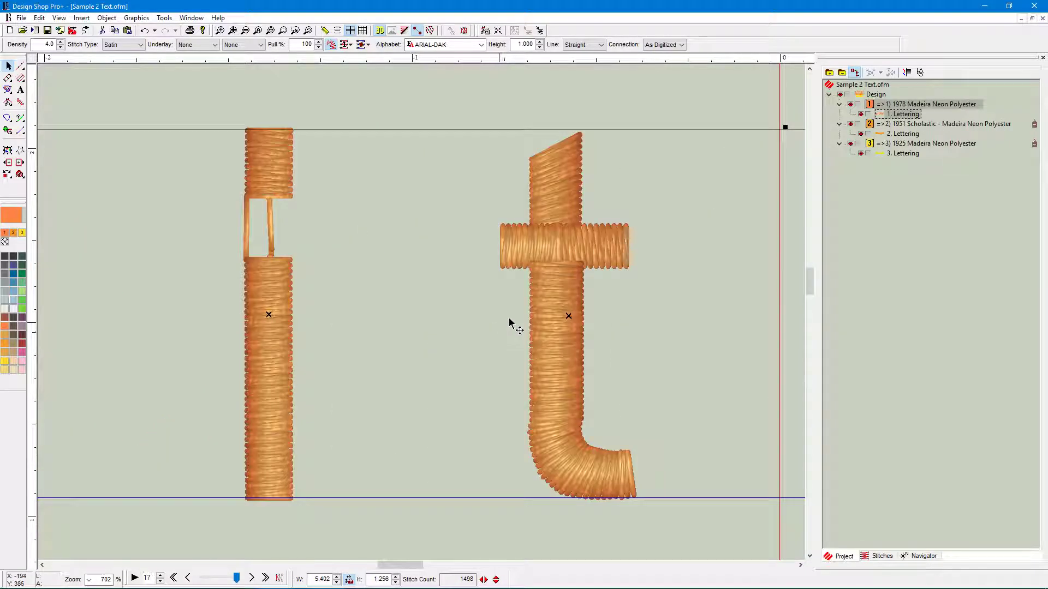
{"action": "left_click", "coordinate": [569, 320]}
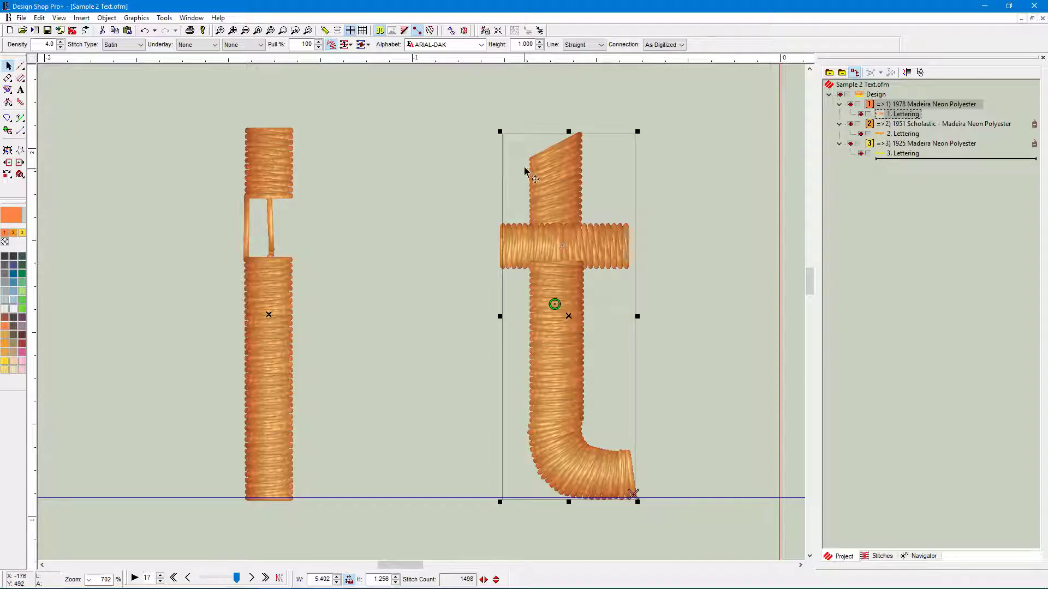
{"action": "left_click", "coordinate": [450, 30]}
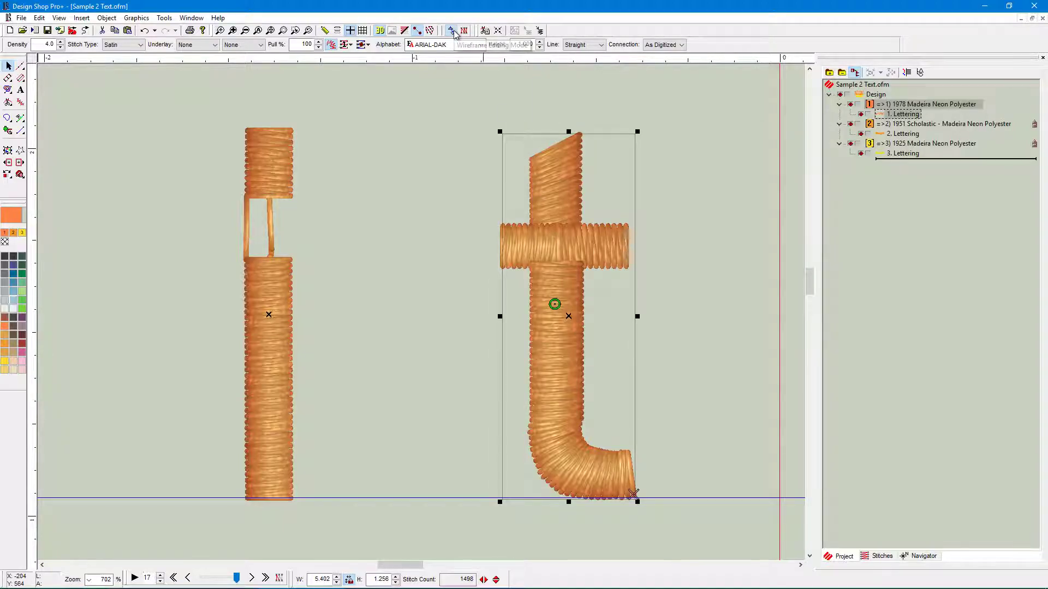
{"action": "left_click_drag", "start_coordinate": [483, 196], "coordinate": [528, 300]}
{"action": "left_click_drag", "start_coordinate": [503, 266], "coordinate": [485, 264]}
{"action": "left_click_drag", "start_coordinate": [503, 231], "coordinate": [486, 227]}
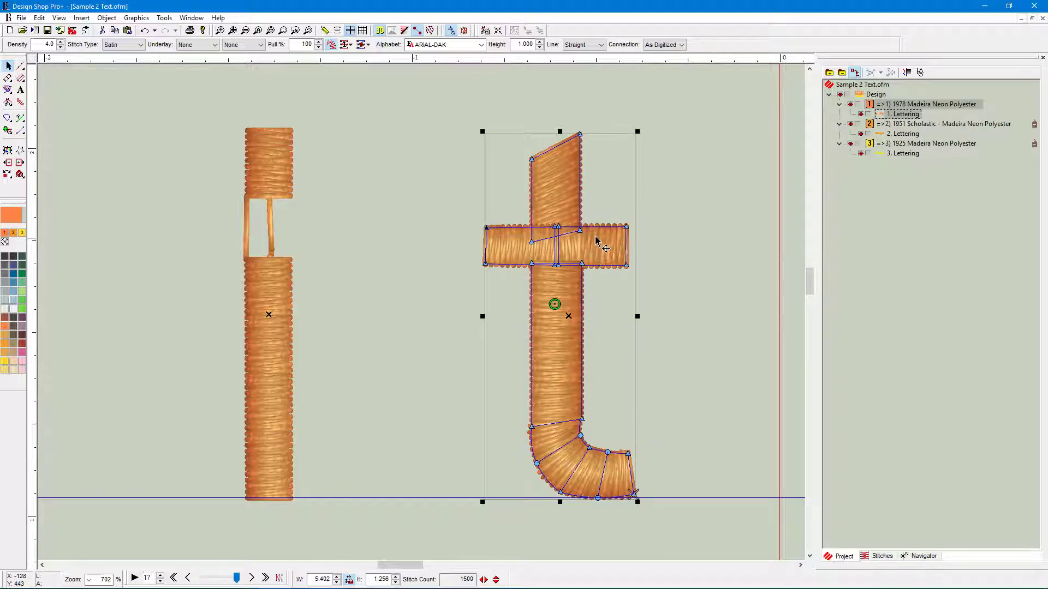
{"action": "left_click_drag", "start_coordinate": [627, 225], "coordinate": [643, 224]}
{"action": "left_click_drag", "start_coordinate": [626, 265], "coordinate": [641, 265]}
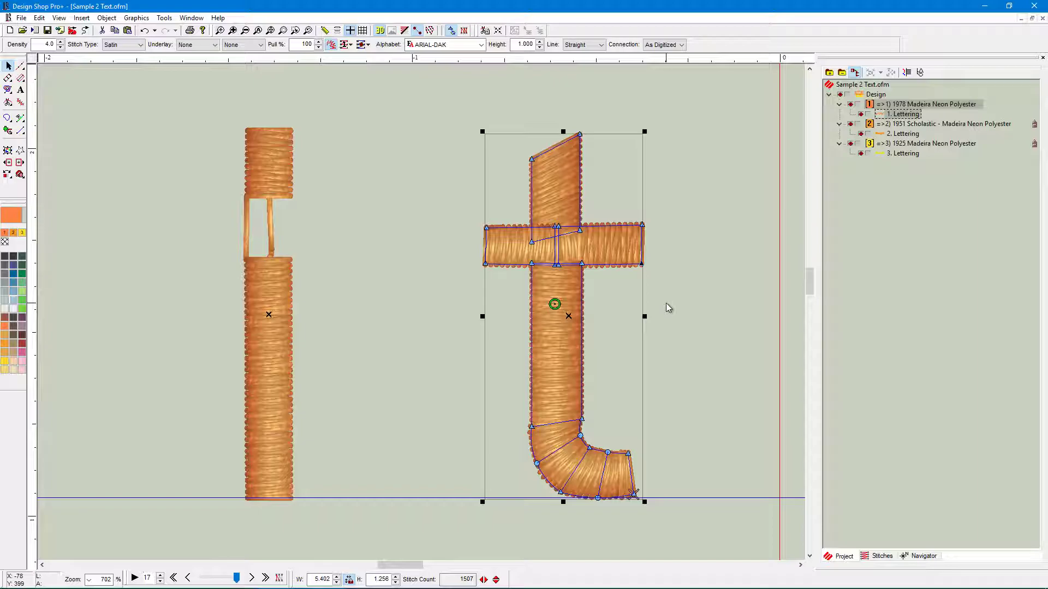
- Select the letter i in the ARIAL-DAK lettering and move its start point to the upper-right corner of its dot
{"action": "scroll", "coordinate": [322, 280], "scroll_direction": "down", "scroll_amount": 3}
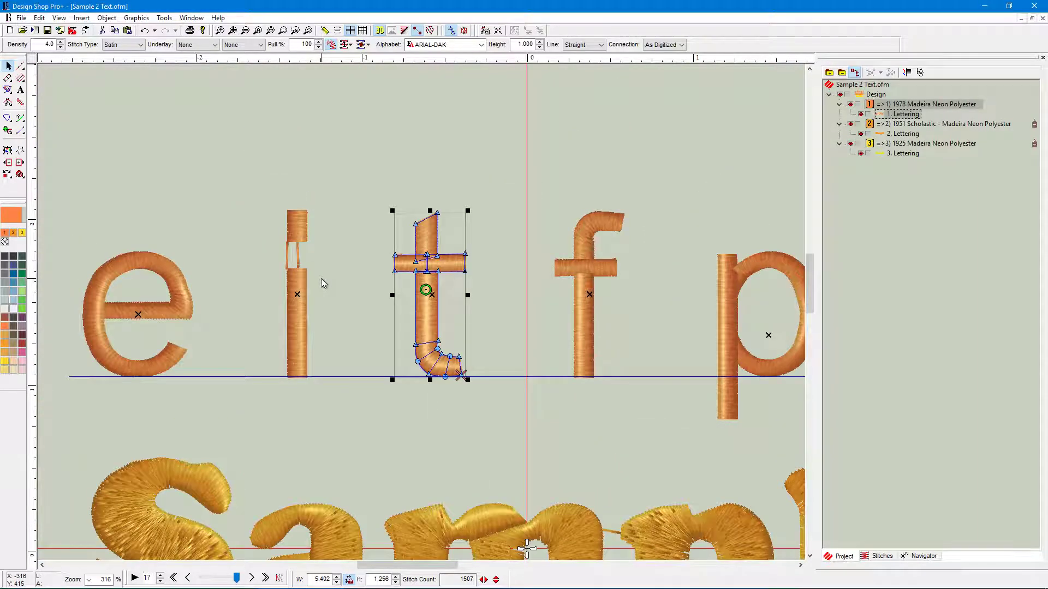
{"action": "scroll", "coordinate": [562, 303], "scroll_direction": "down", "scroll_amount": 1}
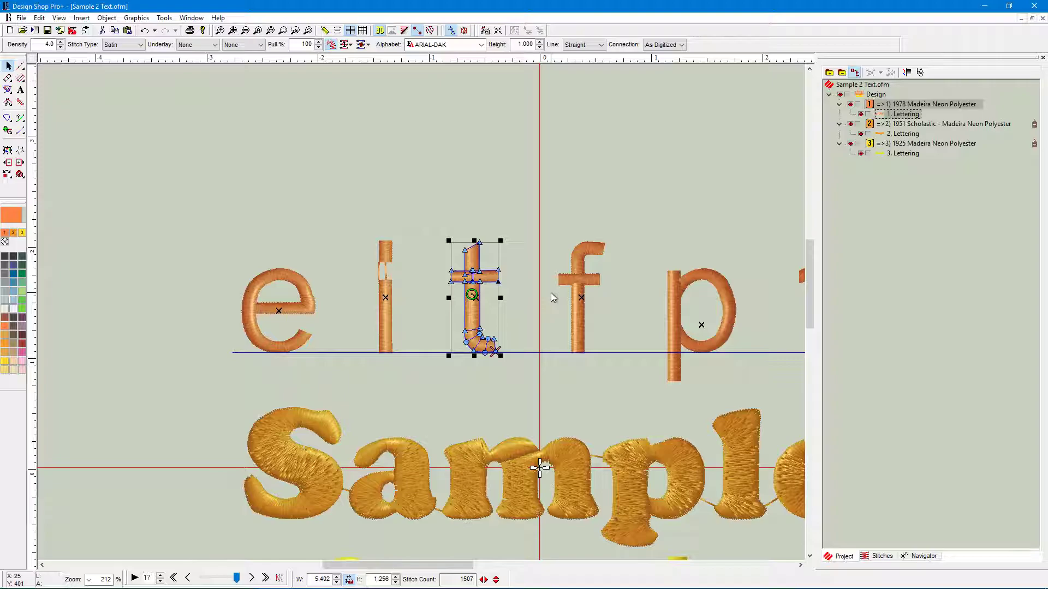
{"action": "scroll", "coordinate": [479, 316], "scroll_direction": "down", "scroll_amount": 1}
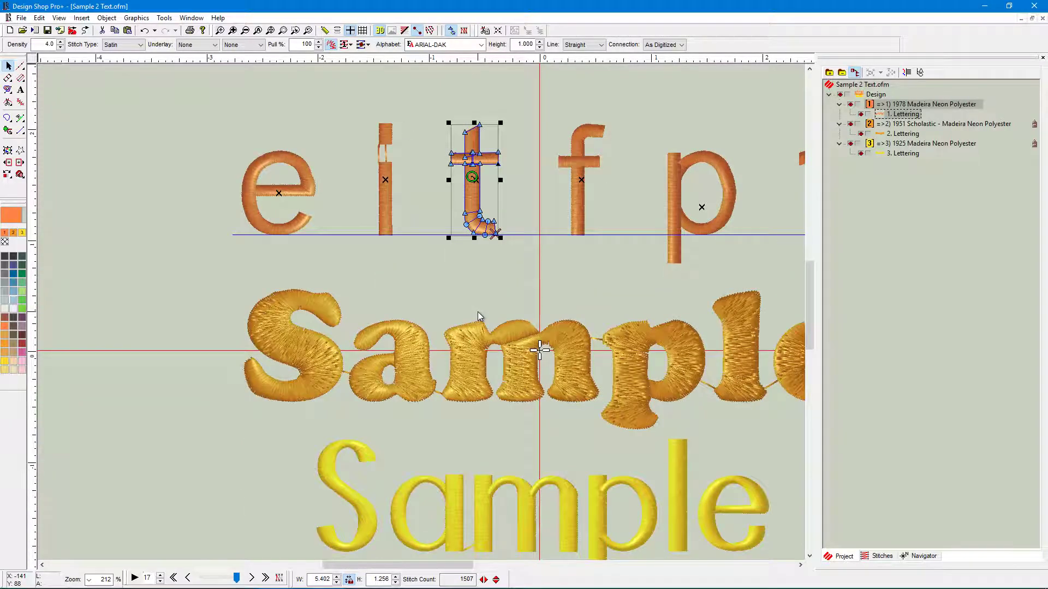
{"action": "scroll", "coordinate": [477, 303], "scroll_direction": "up", "scroll_amount": 1}
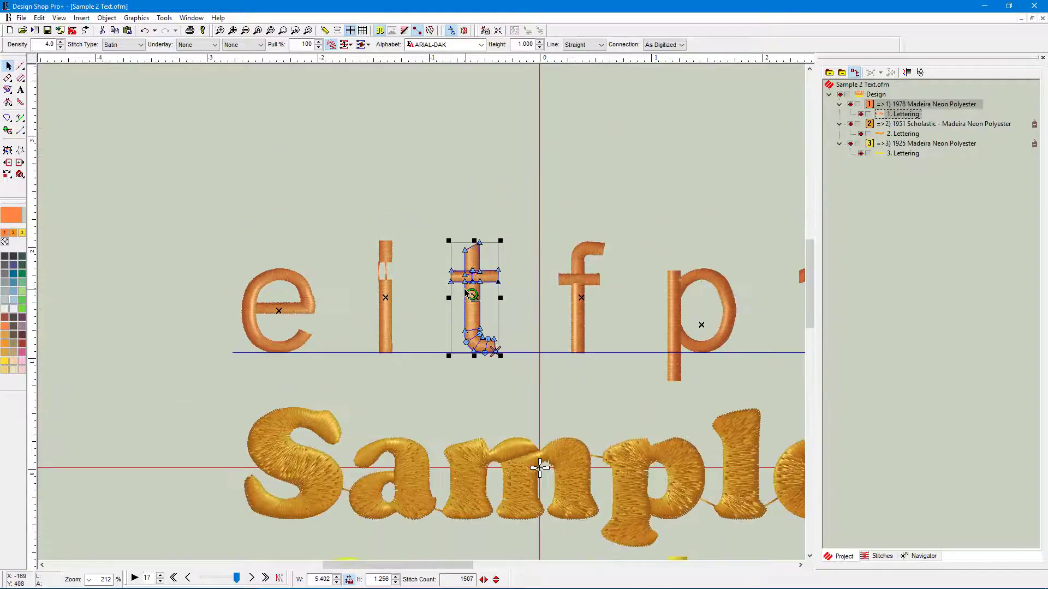
{"action": "left_click", "coordinate": [385, 300]}
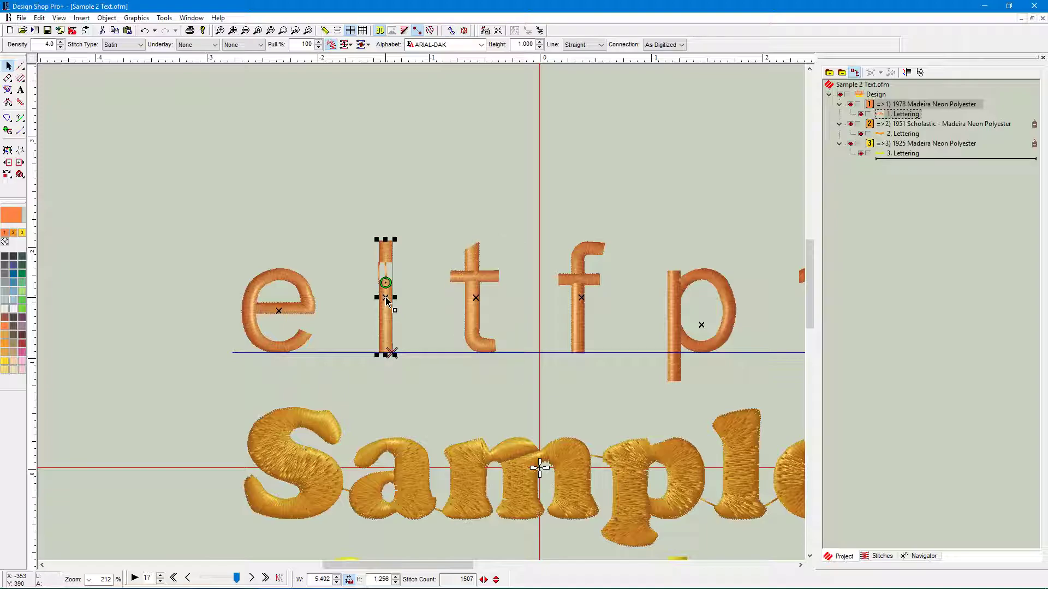
{"action": "scroll", "coordinate": [385, 299], "scroll_direction": "up", "scroll_amount": 1}
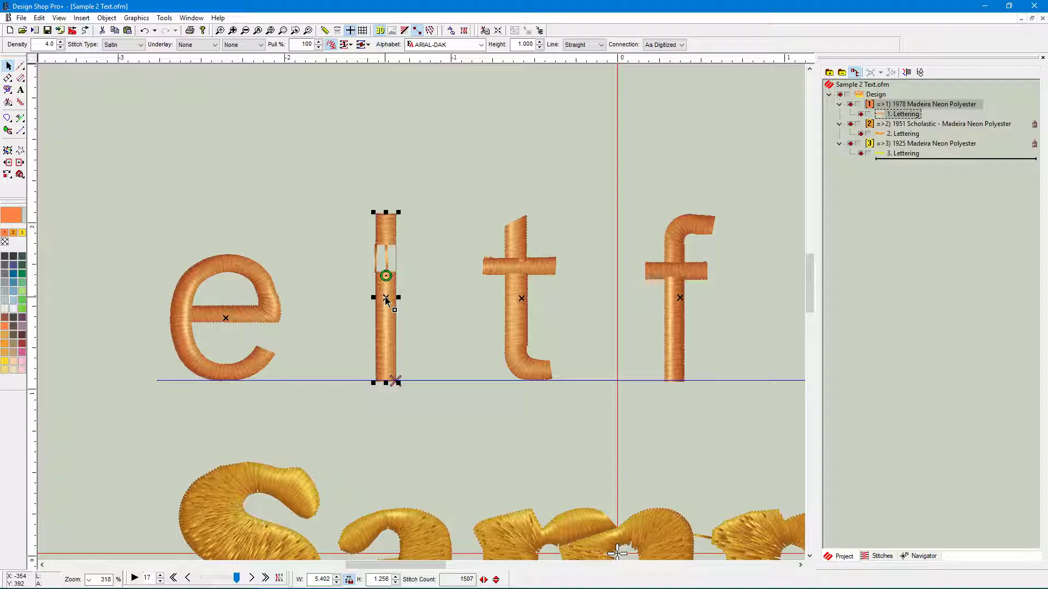
{"action": "scroll", "coordinate": [388, 297], "scroll_direction": "down", "scroll_amount": 1}
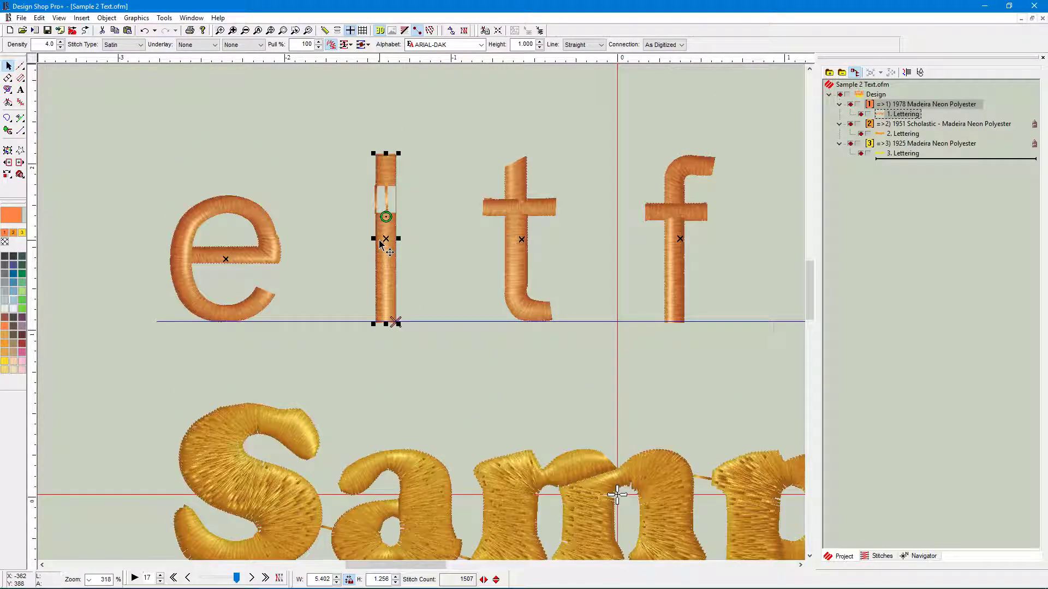
{"action": "scroll", "coordinate": [391, 258], "scroll_direction": "up", "scroll_amount": 1}
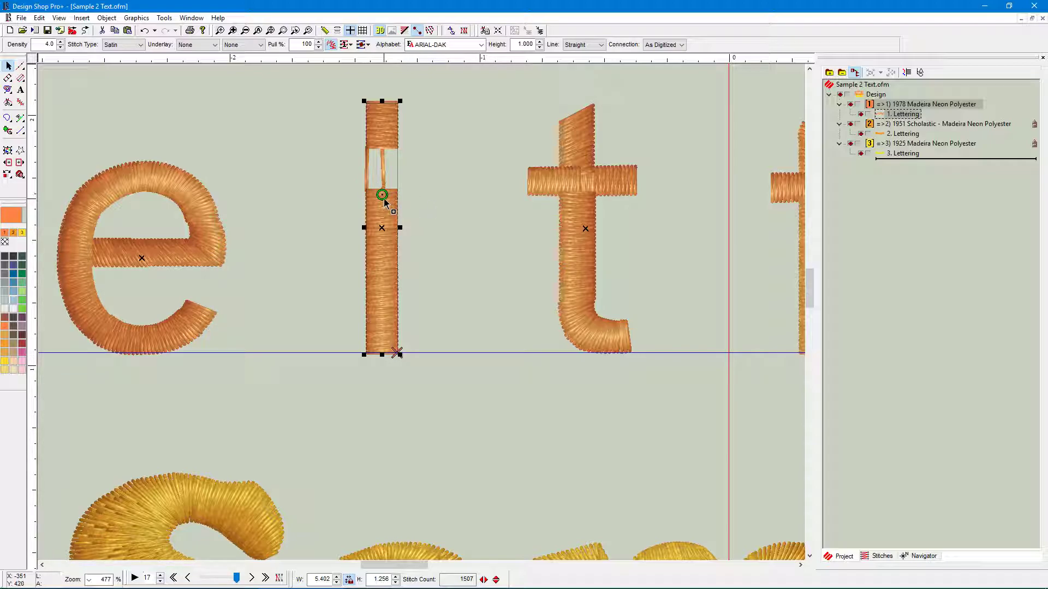
{"action": "left_click_drag", "start_coordinate": [396, 191], "coordinate": [399, 102]}
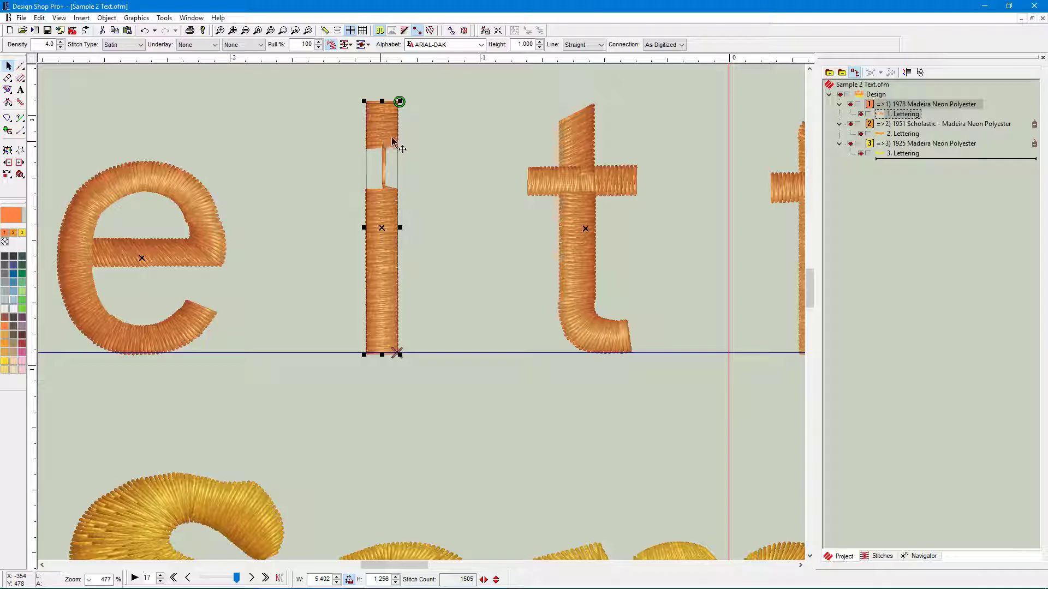
- Try the i's start point on the stem's top and at the dot's upper-right corner, then place it at the dot's upper-left corner
{"action": "left_click", "coordinate": [395, 192]}
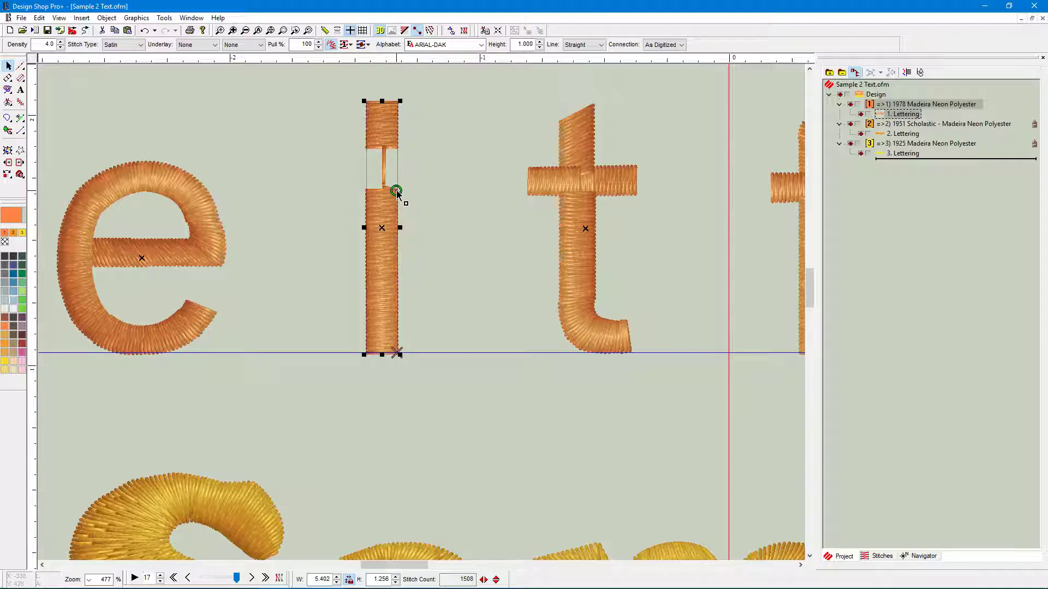
{"action": "left_click", "coordinate": [393, 201]}
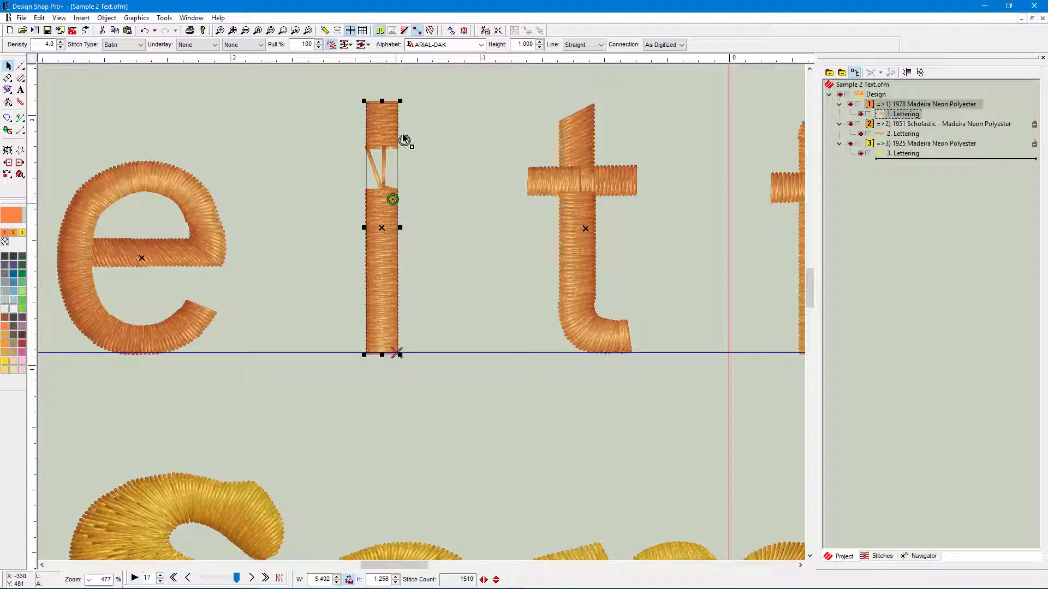
{"action": "left_click", "coordinate": [400, 107]}
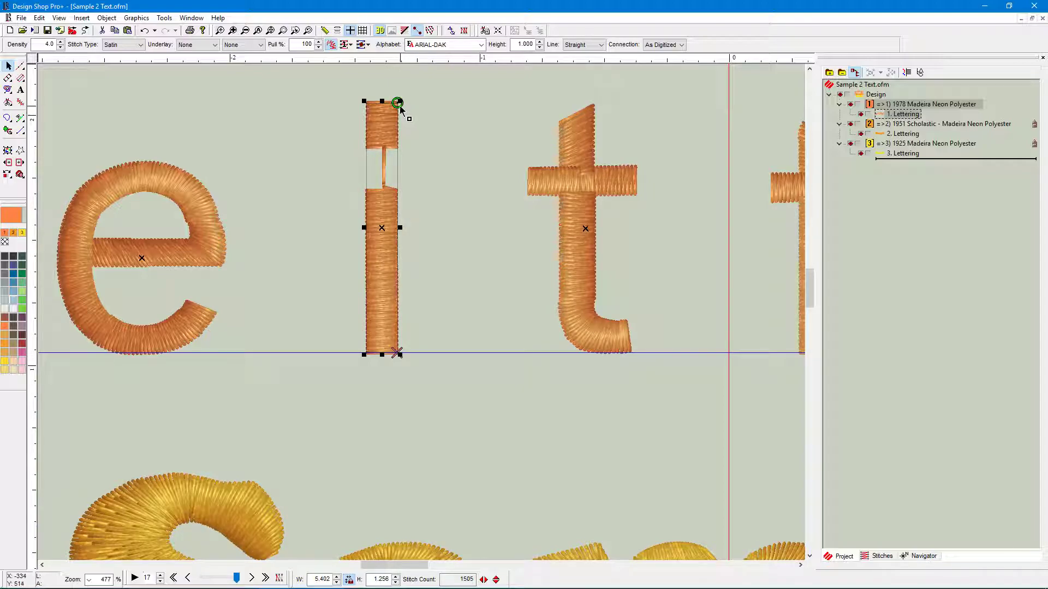
{"action": "left_click", "coordinate": [368, 105]}
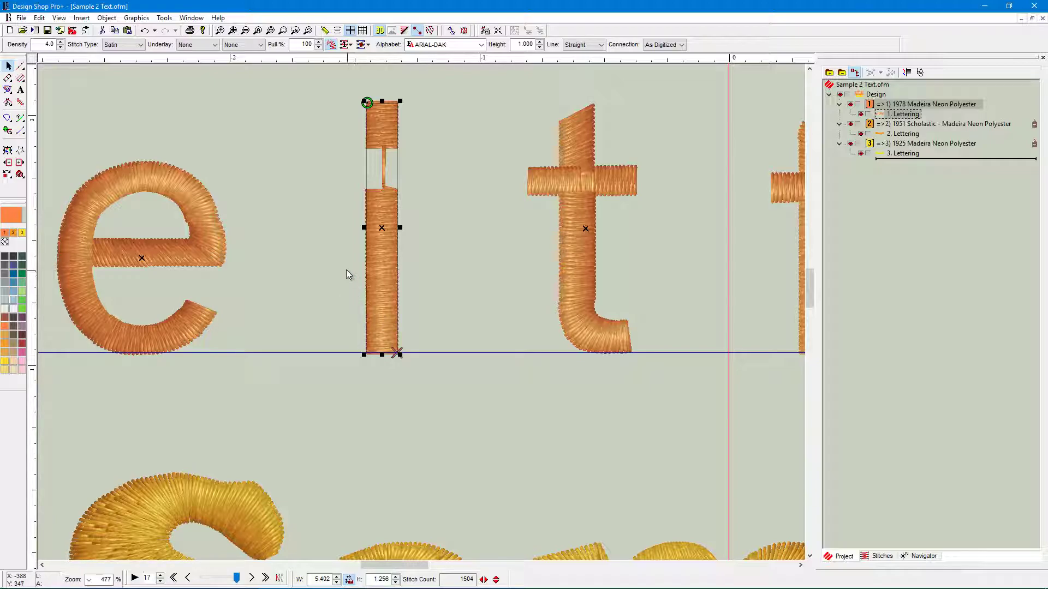
- Select the letter p in the Cooper Black Sample text and display its wireframe
{"action": "scroll", "coordinate": [433, 248], "scroll_direction": "down", "scroll_amount": 1}
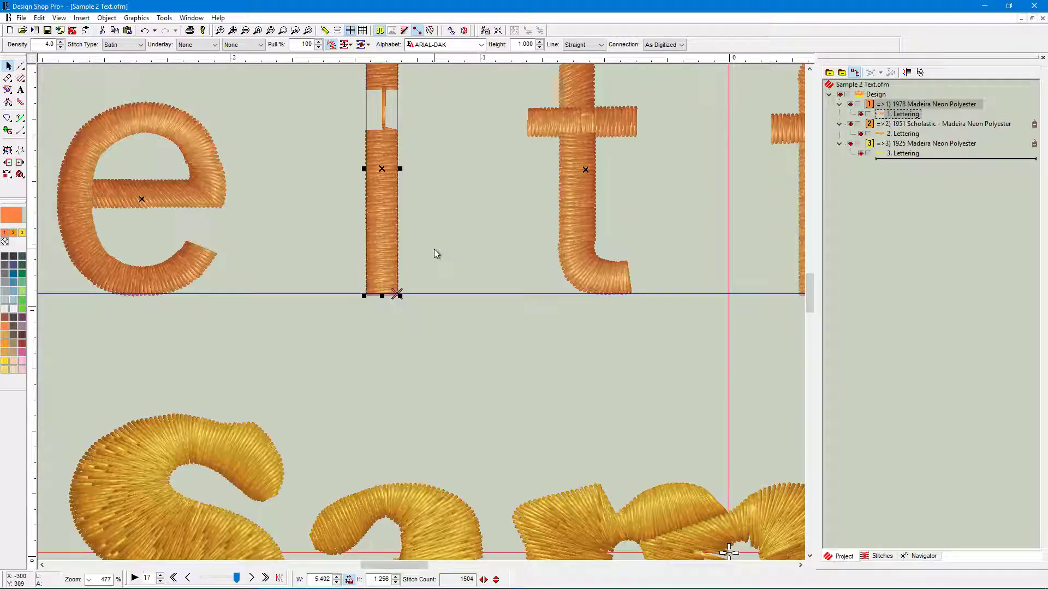
{"action": "scroll", "coordinate": [434, 249], "scroll_direction": "down", "scroll_amount": 6}
{"action": "scroll", "coordinate": [548, 274], "scroll_direction": "down", "scroll_amount": 1}
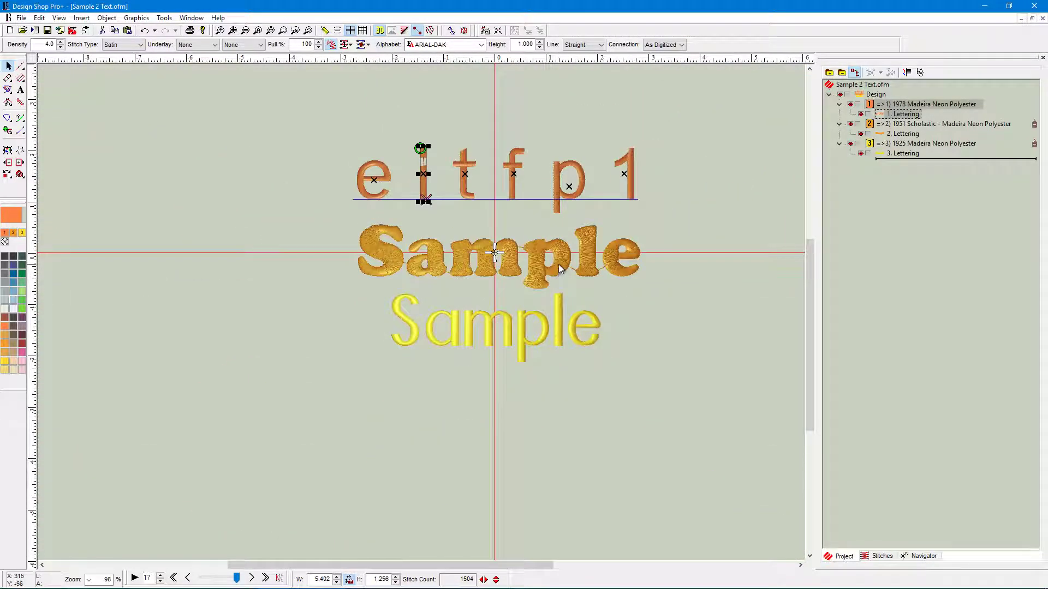
{"action": "scroll", "coordinate": [559, 264], "scroll_direction": "right", "scroll_amount": 2}
{"action": "scroll", "coordinate": [558, 264], "scroll_direction": "left", "scroll_amount": 1}
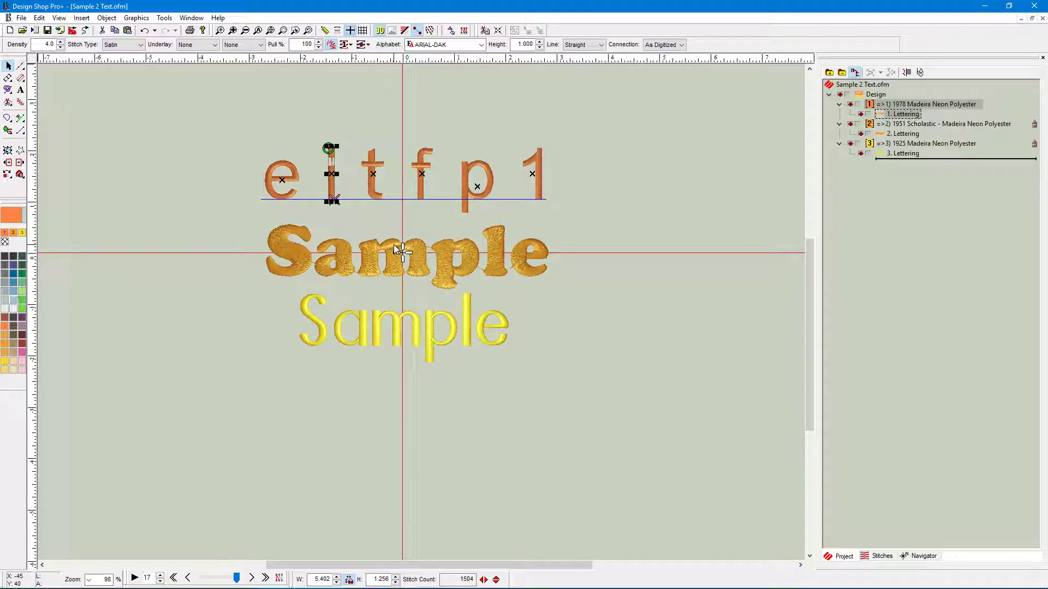
{"action": "left_click", "coordinate": [423, 264]}
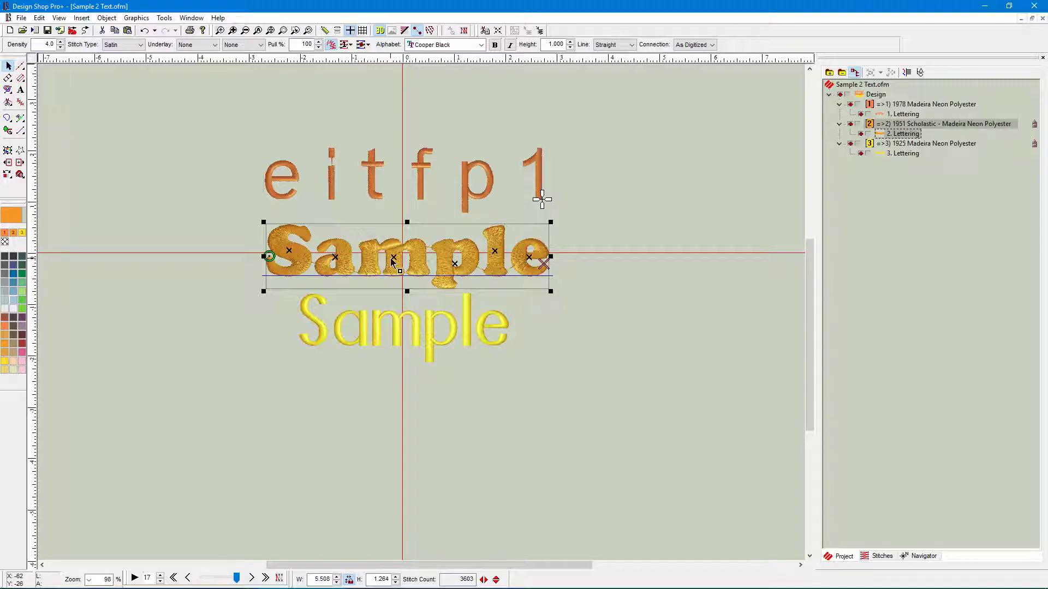
{"action": "left_click", "coordinate": [455, 267]}
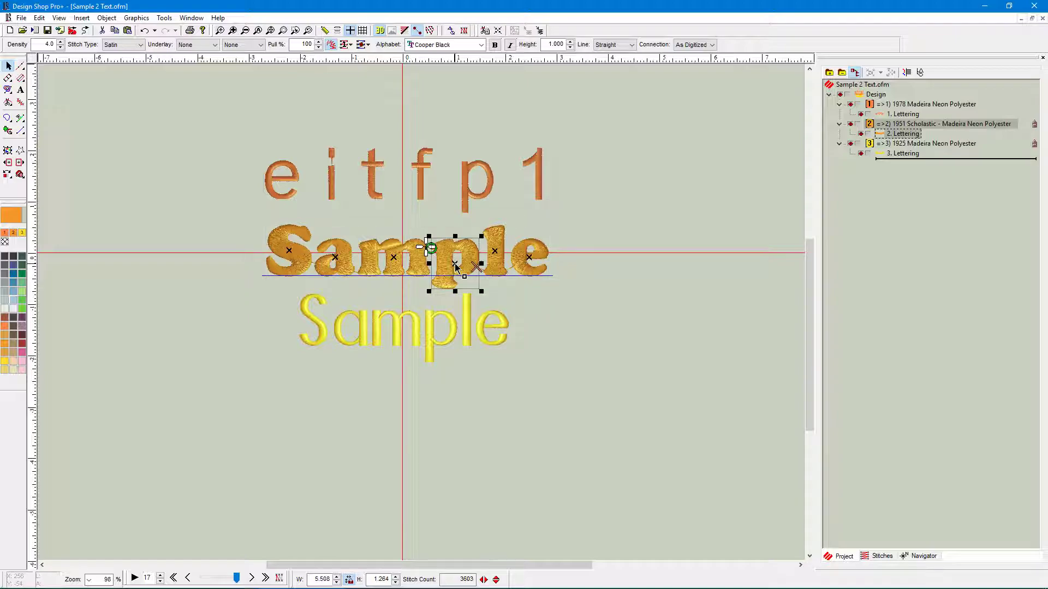
{"action": "left_click", "coordinate": [451, 30]}
{"action": "scroll", "coordinate": [455, 284], "scroll_direction": "up", "scroll_amount": 5}
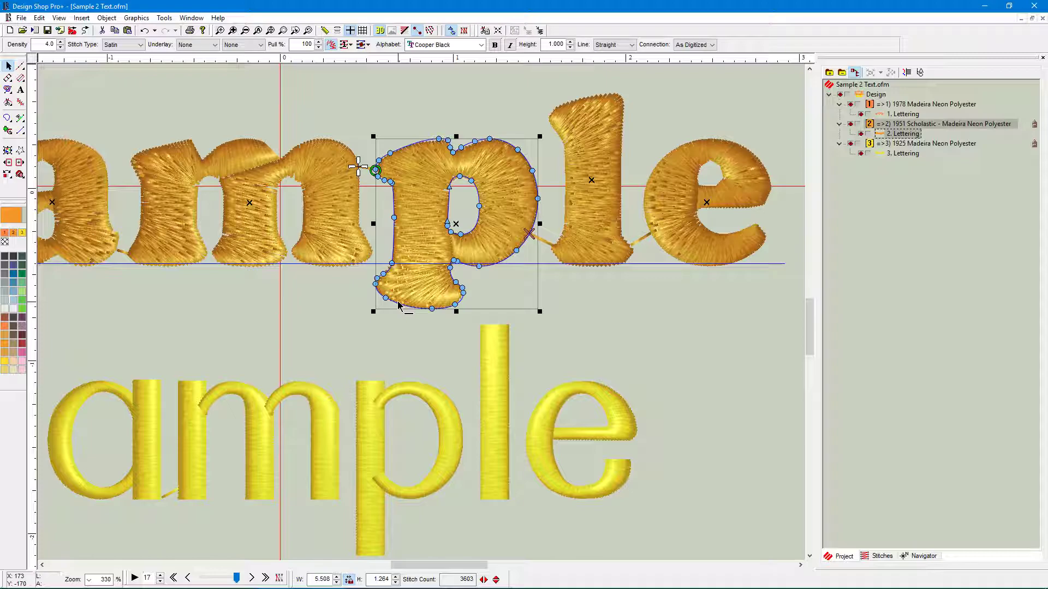
- Display the wireframe of the Cooper Black e and shorten its lower tail by moving the end's outline points inward
{"action": "left_click", "coordinate": [709, 207]}
{"action": "left_click", "coordinate": [451, 31]}
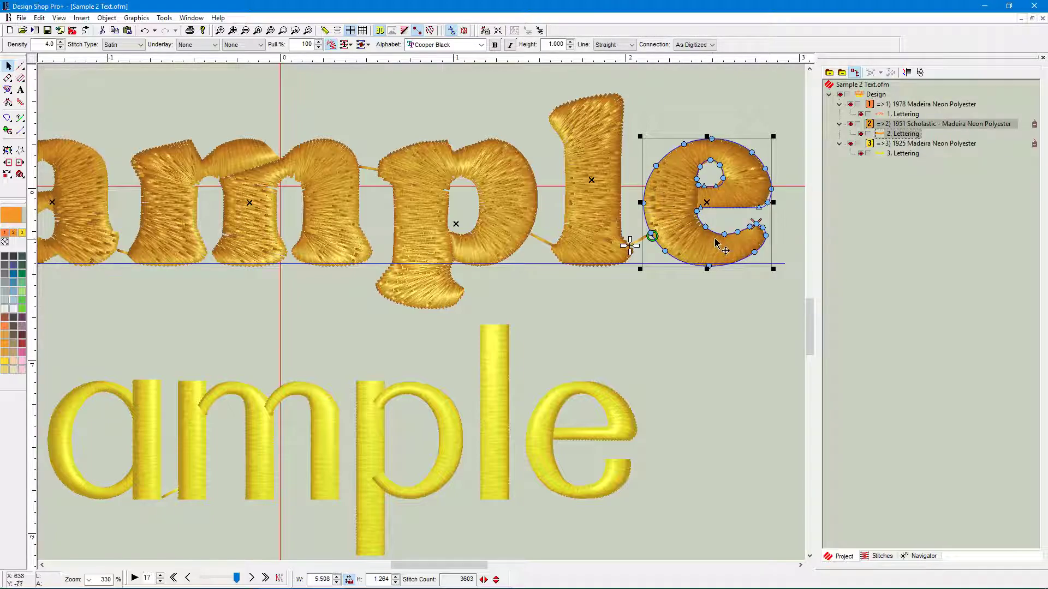
{"action": "scroll", "coordinate": [717, 243], "scroll_direction": "up", "scroll_amount": 3}
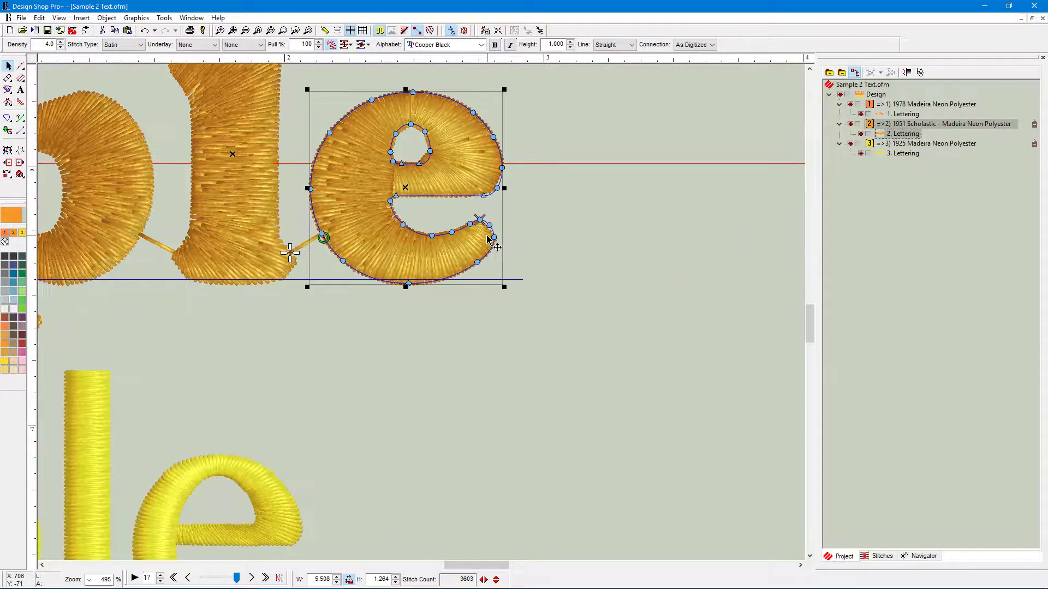
{"action": "scroll", "coordinate": [487, 241], "scroll_direction": "up", "scroll_amount": 2}
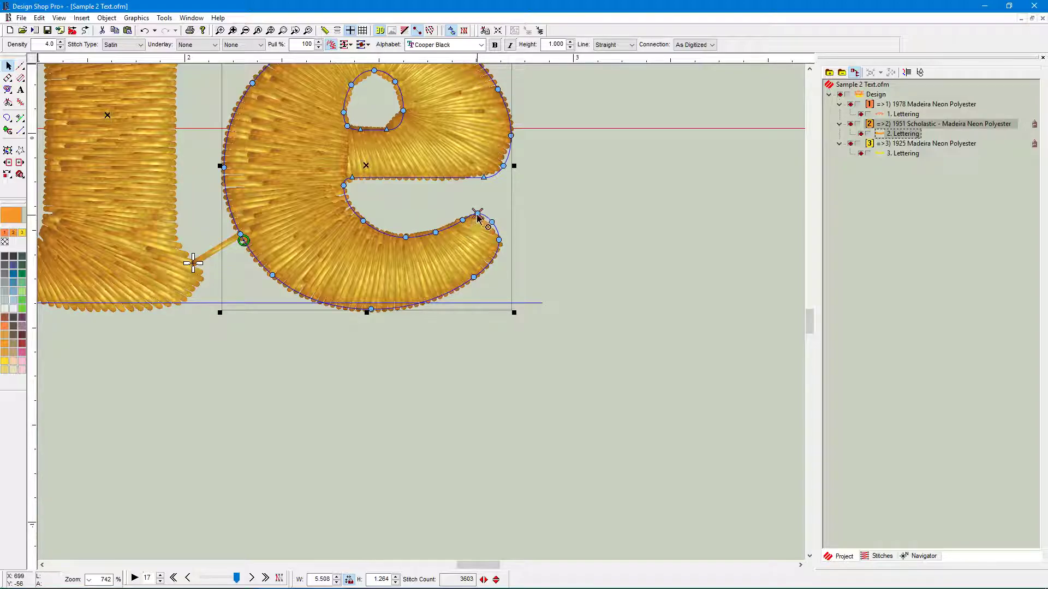
{"action": "left_click", "coordinate": [477, 215]}
{"action": "left_click", "coordinate": [459, 222]}
{"action": "left_click_drag", "start_coordinate": [458, 223], "coordinate": [446, 229]}
{"action": "left_click_drag", "start_coordinate": [474, 278], "coordinate": [458, 287]}
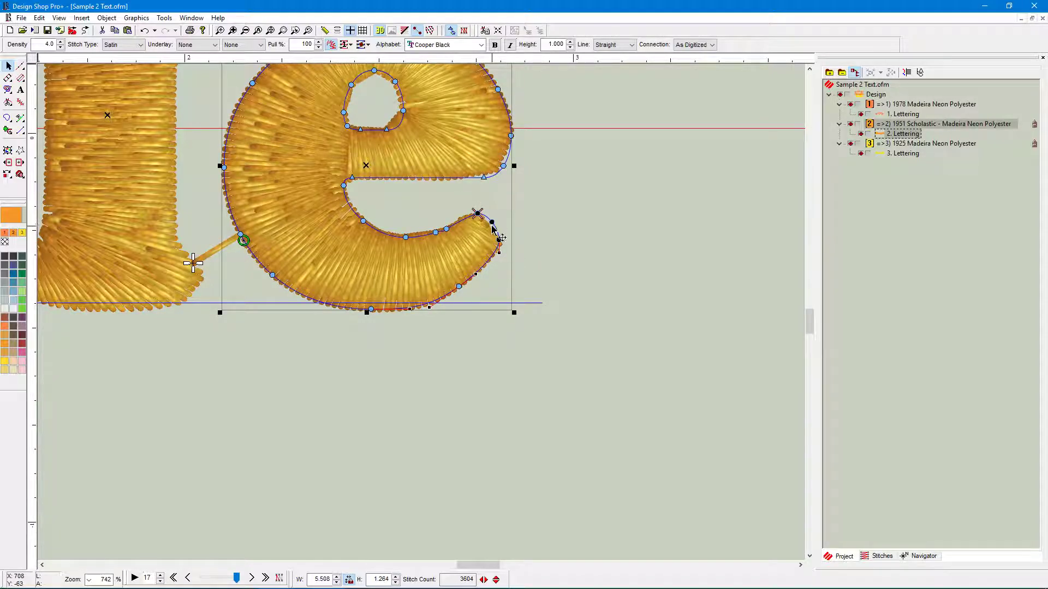
{"action": "left_click", "coordinate": [484, 231]}
{"action": "left_click_drag", "start_coordinate": [483, 231], "coordinate": [455, 251]}
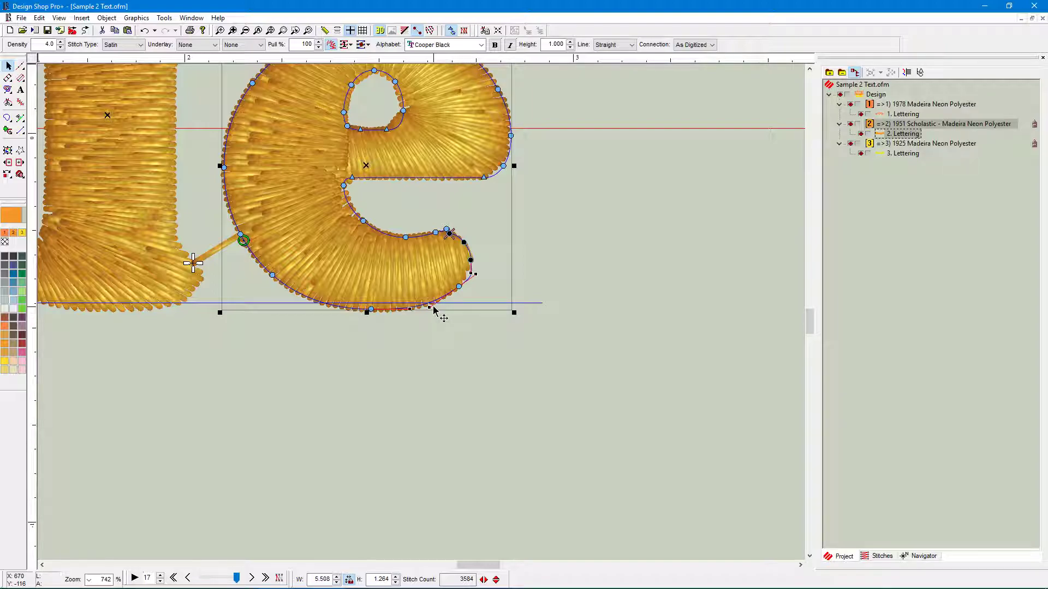
- Select the yellow Block MG Sample lettering to view its alphabet type
{"action": "scroll", "coordinate": [400, 274], "scroll_direction": "down", "scroll_amount": 1}
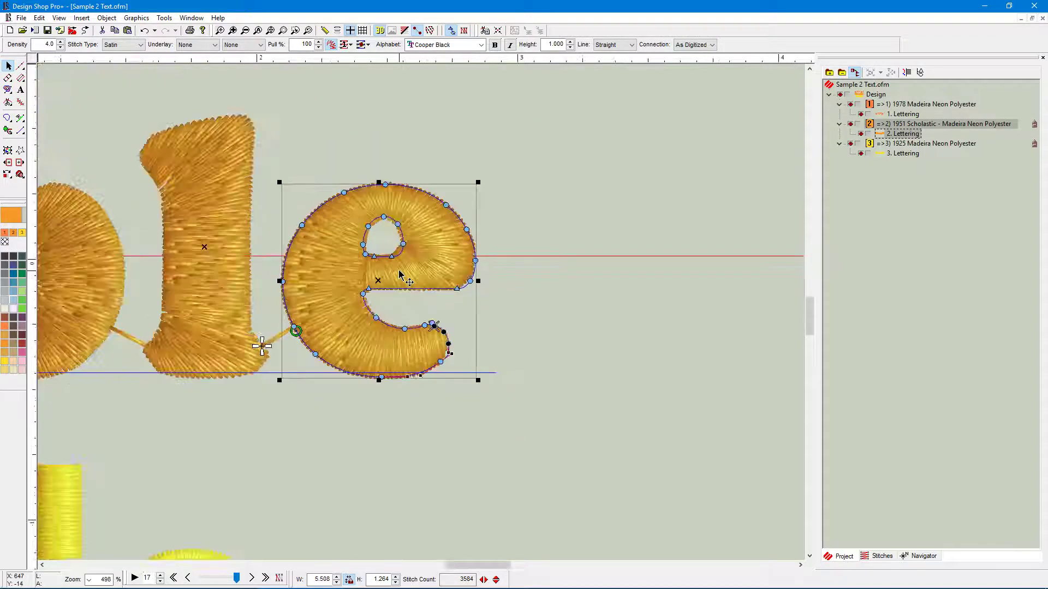
{"action": "scroll", "coordinate": [400, 274], "scroll_direction": "down", "scroll_amount": 4}
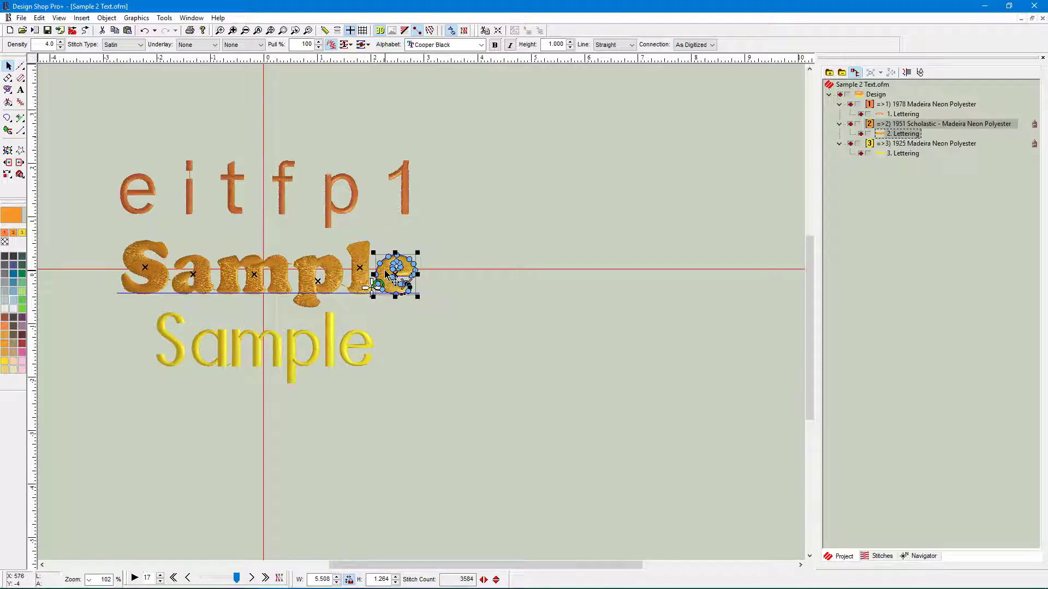
{"action": "left_click", "coordinate": [276, 347]}
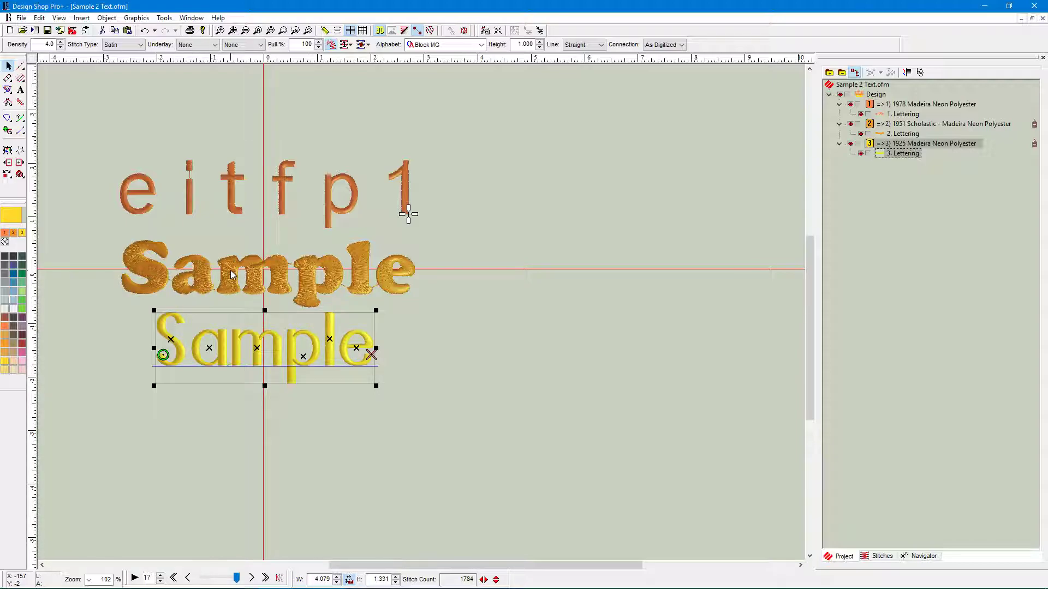
{"action": "scroll", "coordinate": [231, 274], "scroll_direction": "right", "scroll_amount": 1}
{"action": "scroll", "coordinate": [232, 275], "scroll_direction": "left", "scroll_amount": 2}
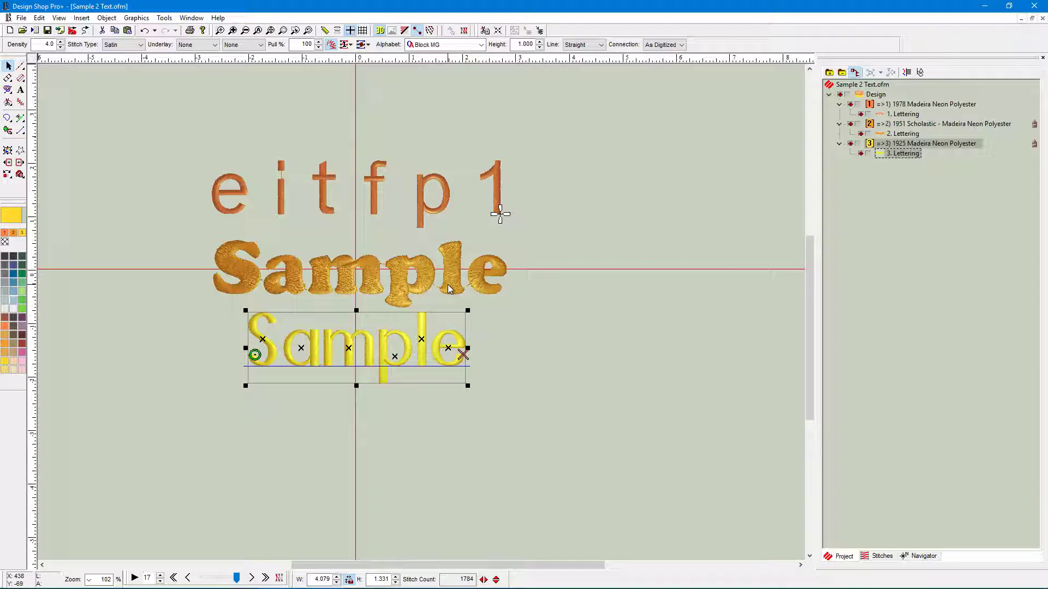
- Select only the letter e in the ARIAL-DAK lettering and start saving it to its alphabet
{"action": "scroll", "coordinate": [445, 285], "scroll_direction": "up", "scroll_amount": 1}
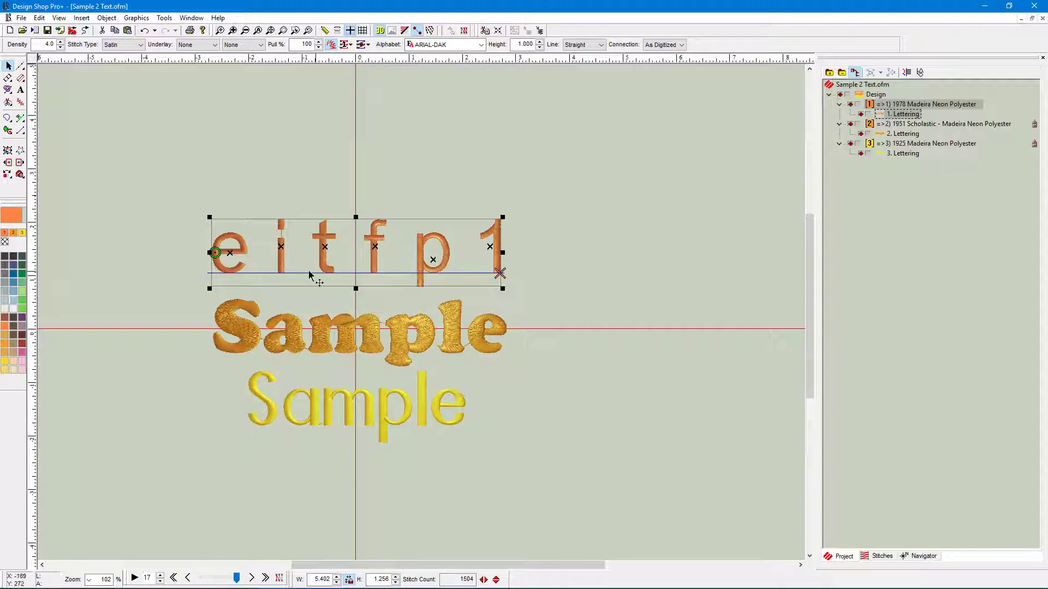
{"action": "right_click", "coordinate": [230, 256]}
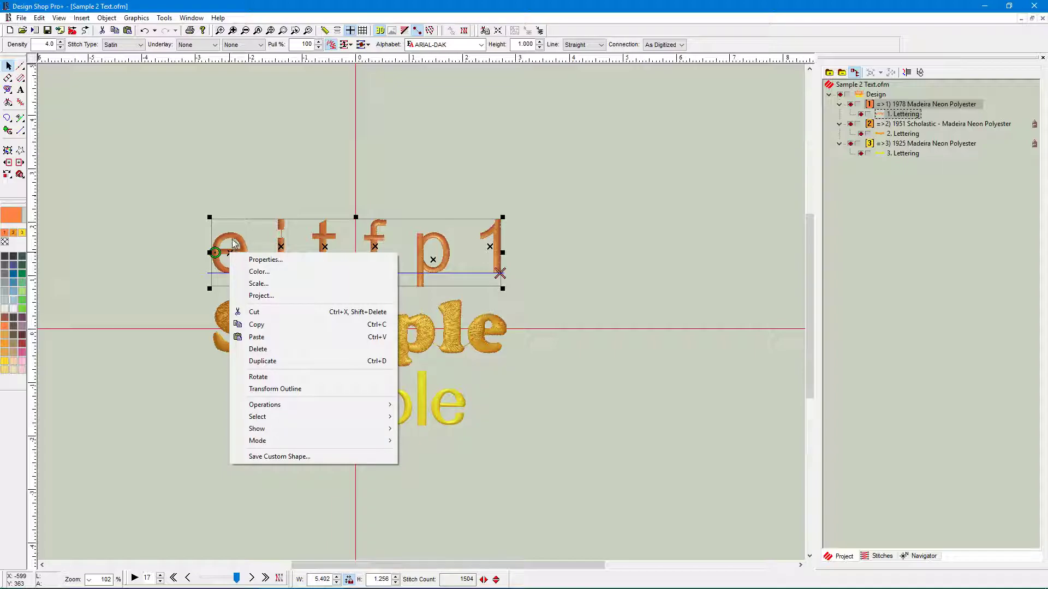
{"action": "left_click", "coordinate": [206, 188]}
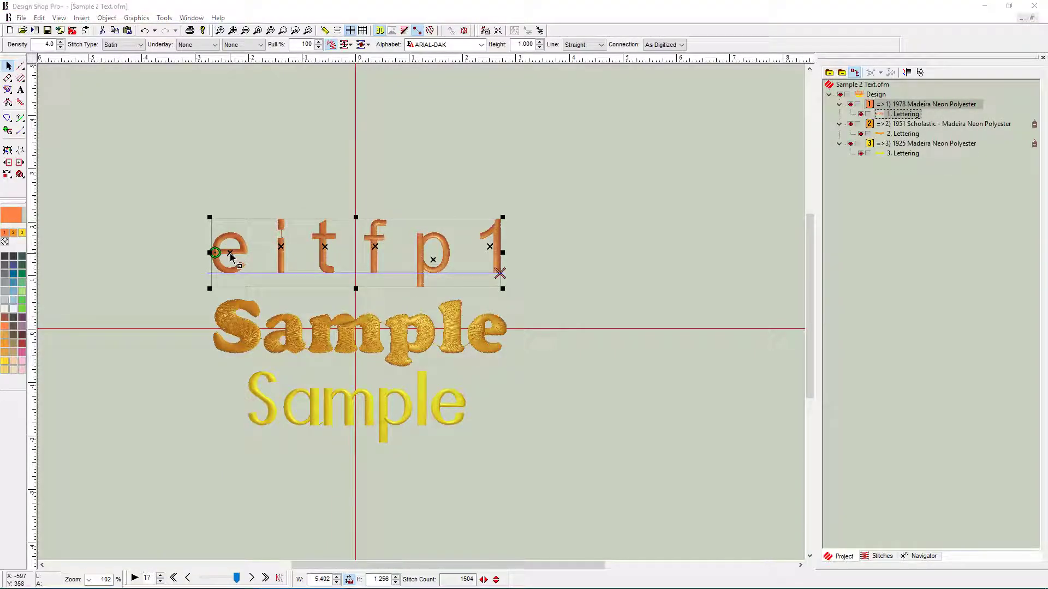
{"action": "double_click", "coordinate": [230, 253]}
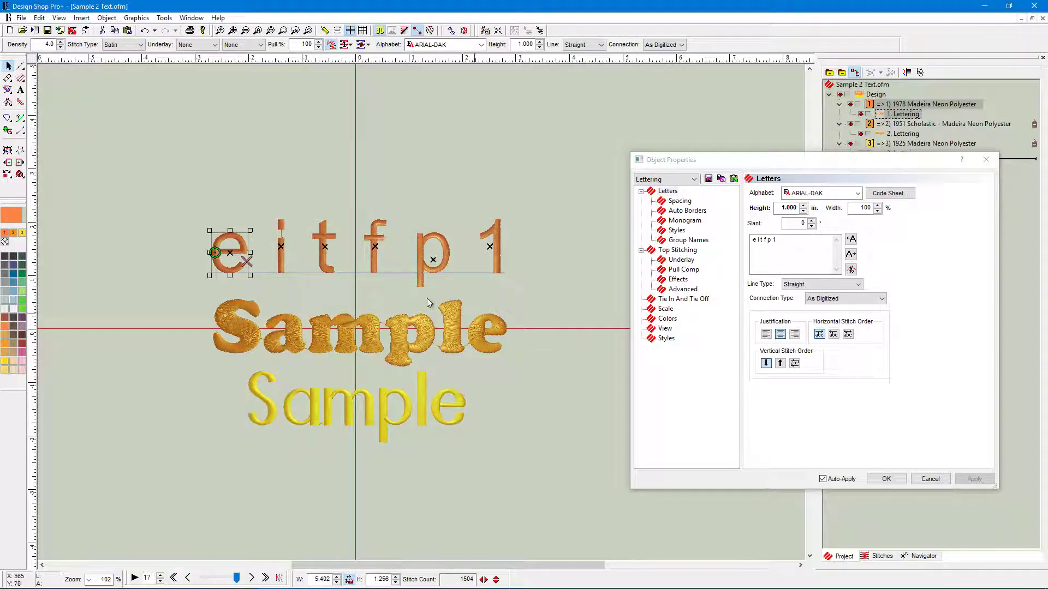
{"action": "right_click", "coordinate": [231, 255]}
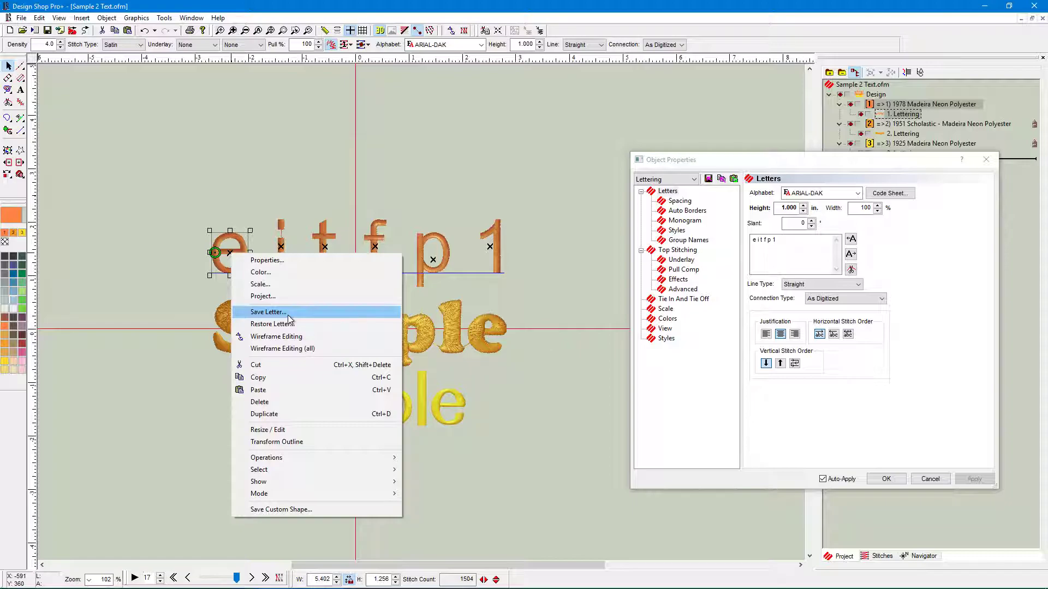
{"action": "left_click", "coordinate": [268, 312]}
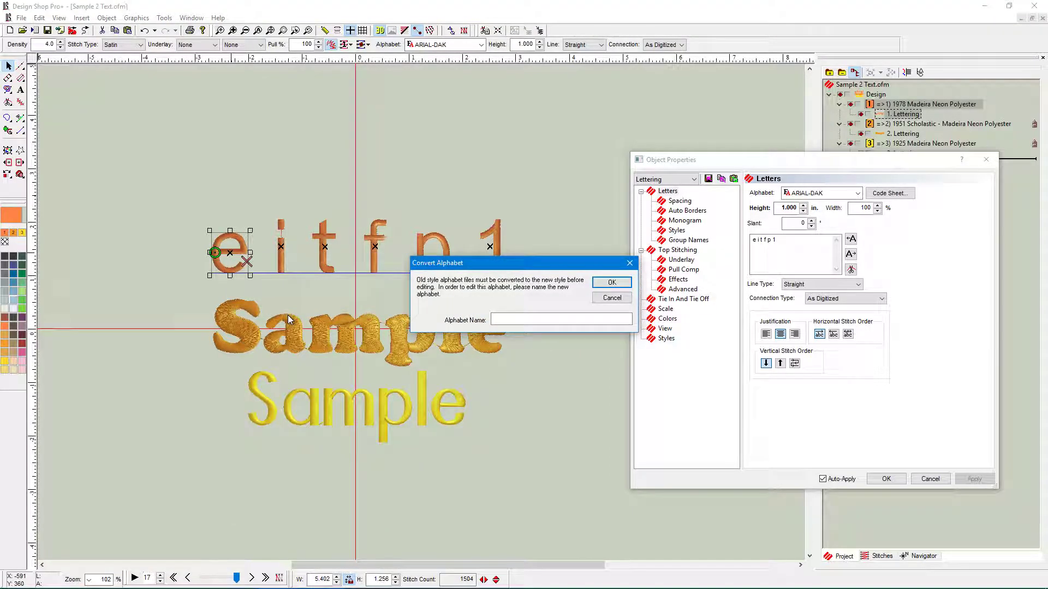
{"action": "left_click_drag", "start_coordinate": [542, 265], "coordinate": [412, 247]}
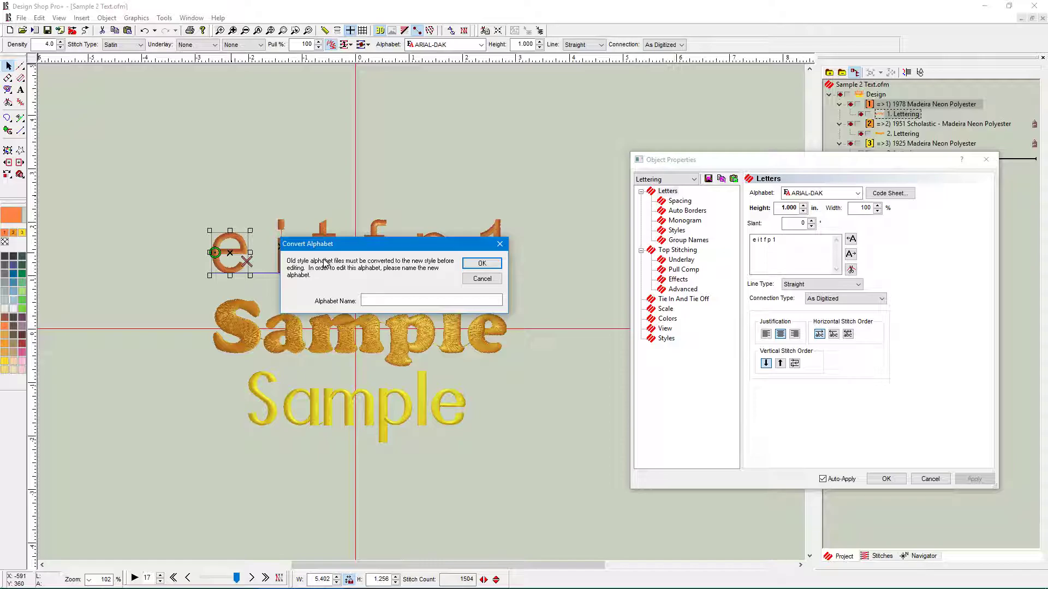
- Switch to the file manager and examine the OFA files in the Design Shop v9 Alphabets folder
{"action": "mouse_move", "coordinate": [331, 586]}
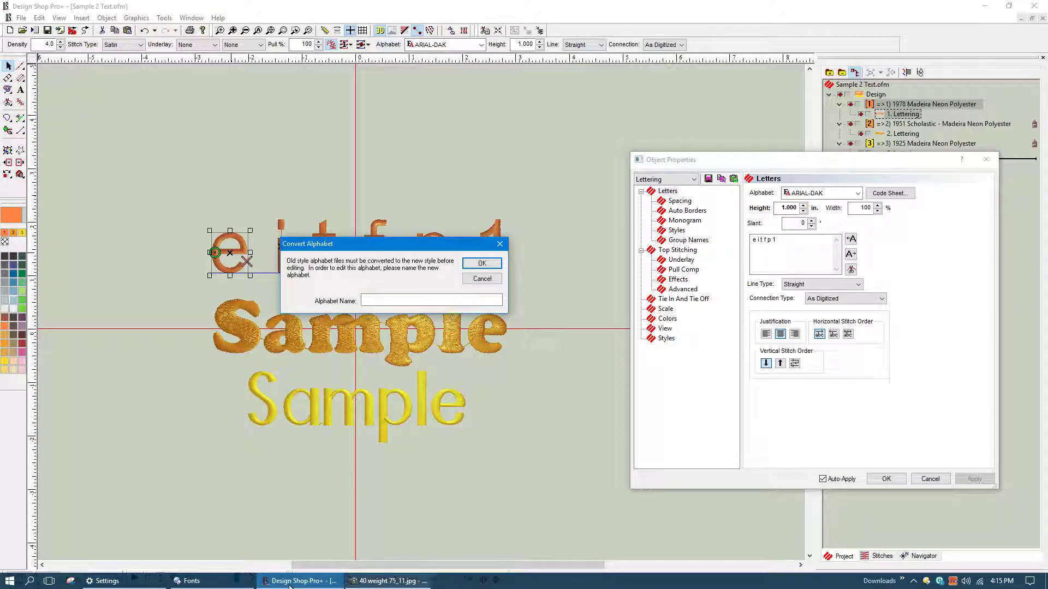
{"action": "left_click", "coordinate": [214, 584]}
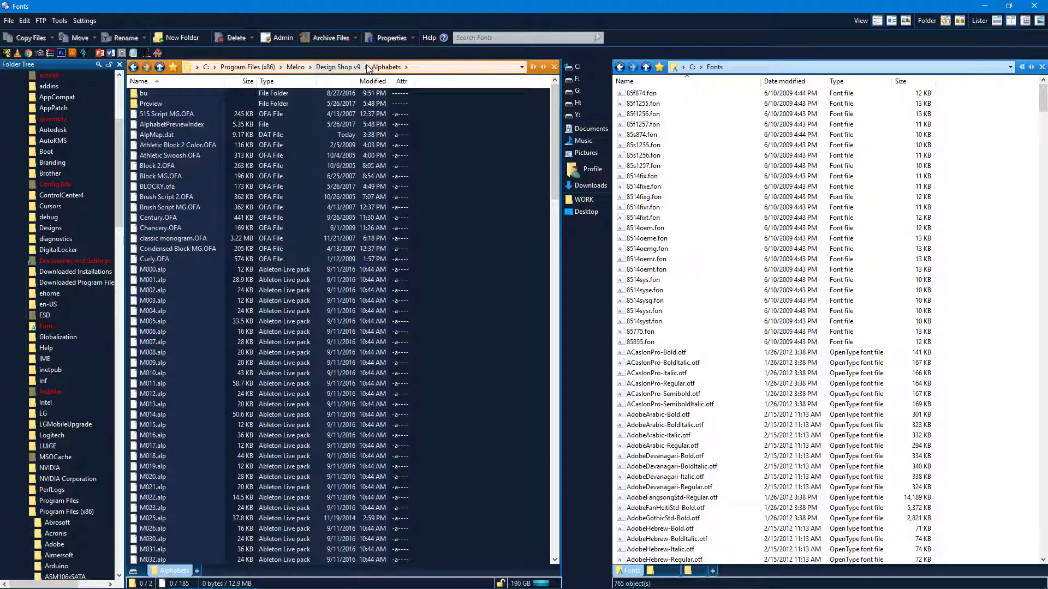
{"action": "left_click", "coordinate": [165, 114]}
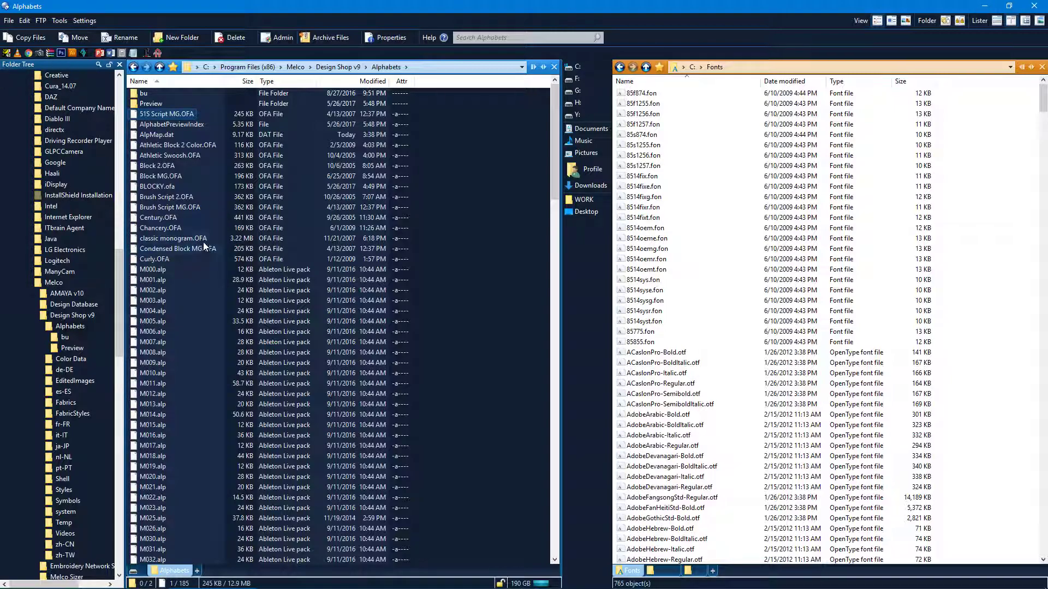
- Return to Design Shop and convert the old-style alphabet under the name 11 test font
{"action": "left_click", "coordinate": [984, 6]}
{"action": "left_click", "coordinate": [416, 301]}
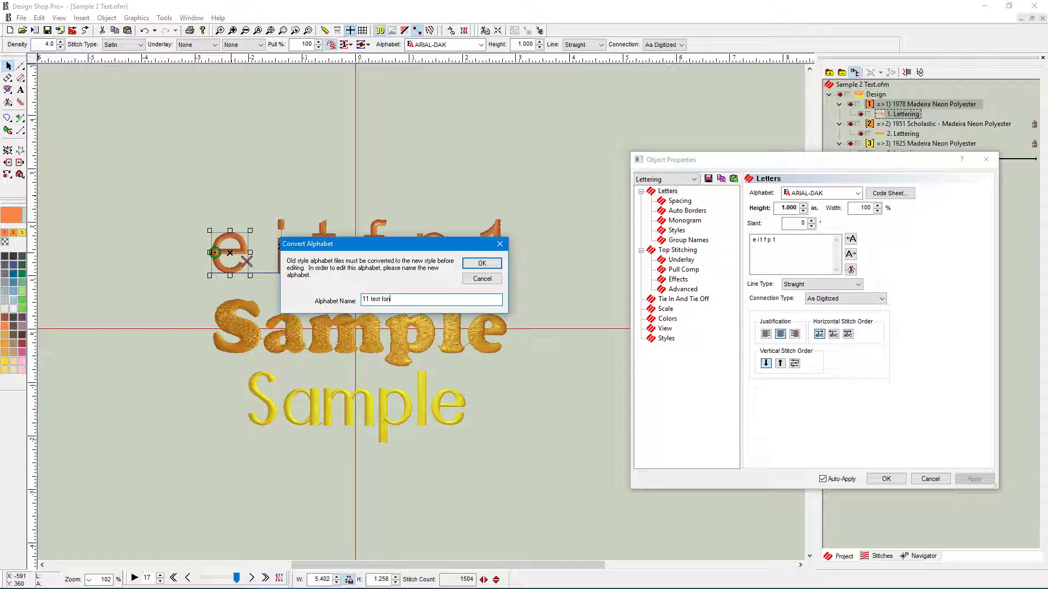
{"action": "left_click", "coordinate": [482, 263]}
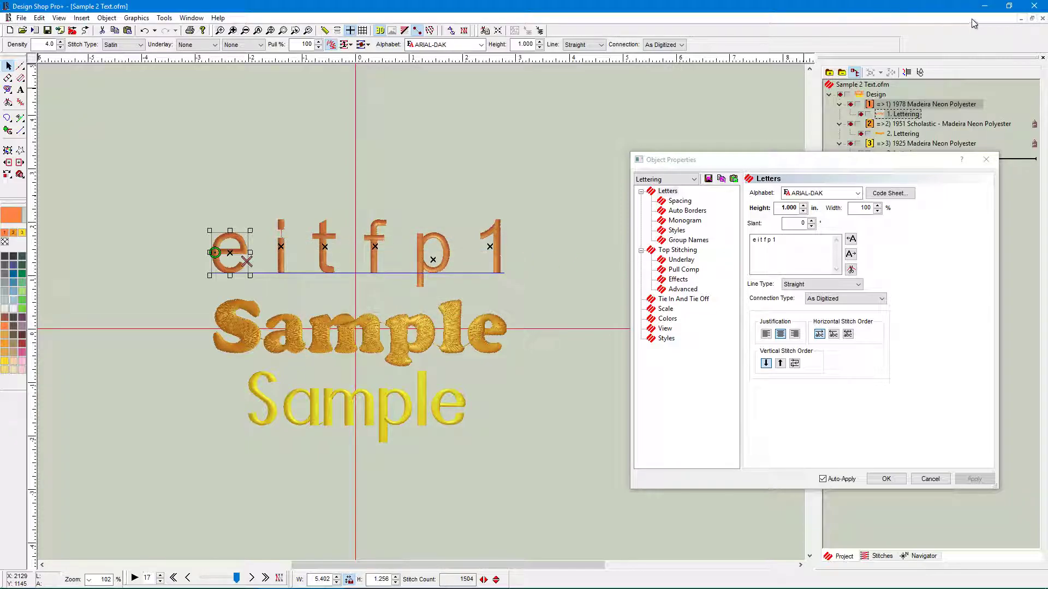
- Switch to the file manager and check the Alphabets folder for the file 11 test font.OFA
{"action": "mouse_move", "coordinate": [114, 588]}
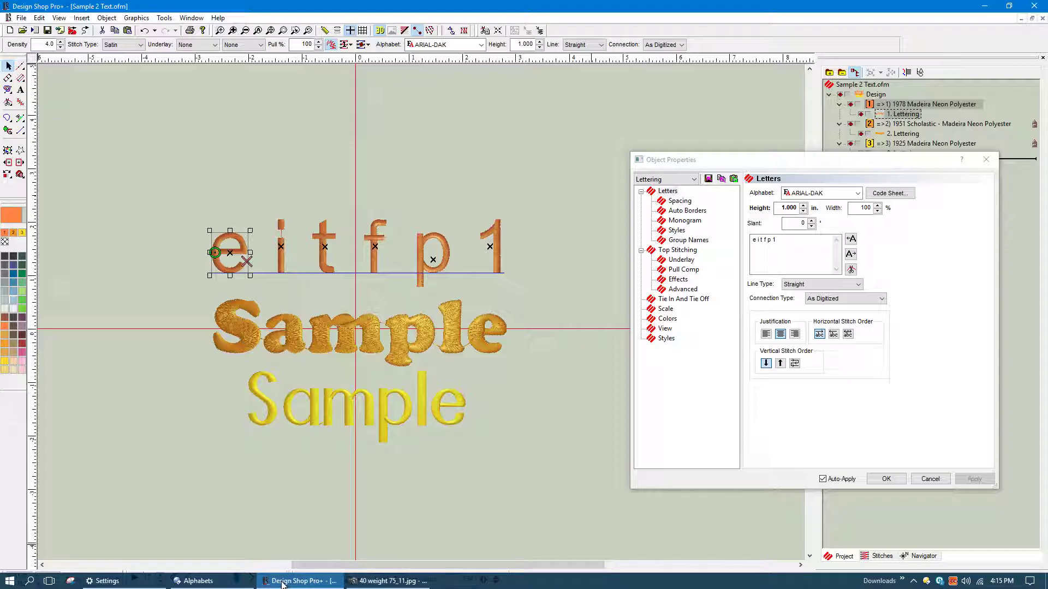
{"action": "left_click", "coordinate": [196, 581]}
{"action": "left_click", "coordinate": [159, 116]}
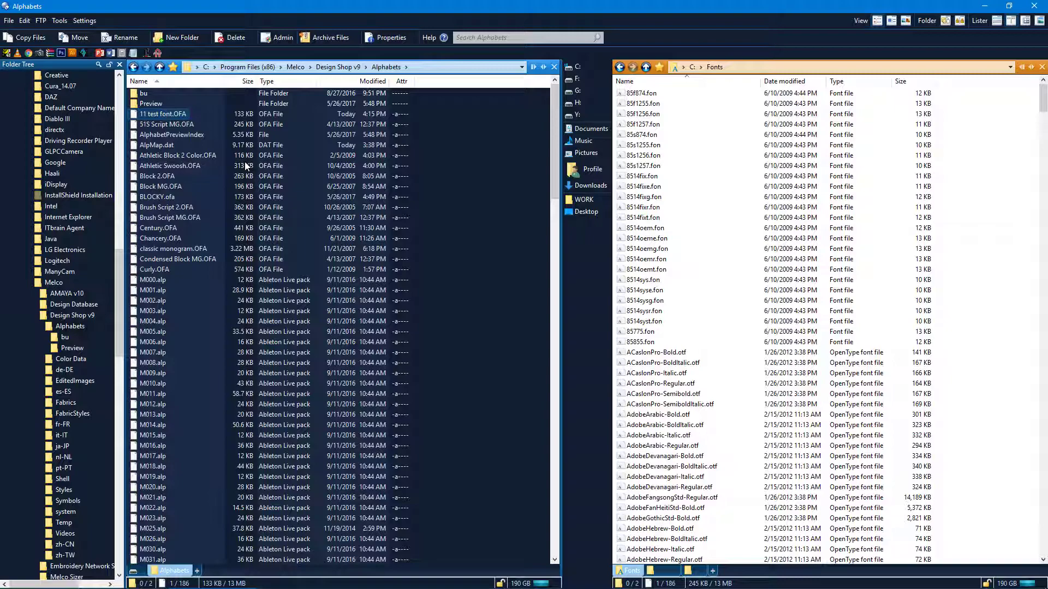
{"action": "mouse_move", "coordinate": [315, 585]}
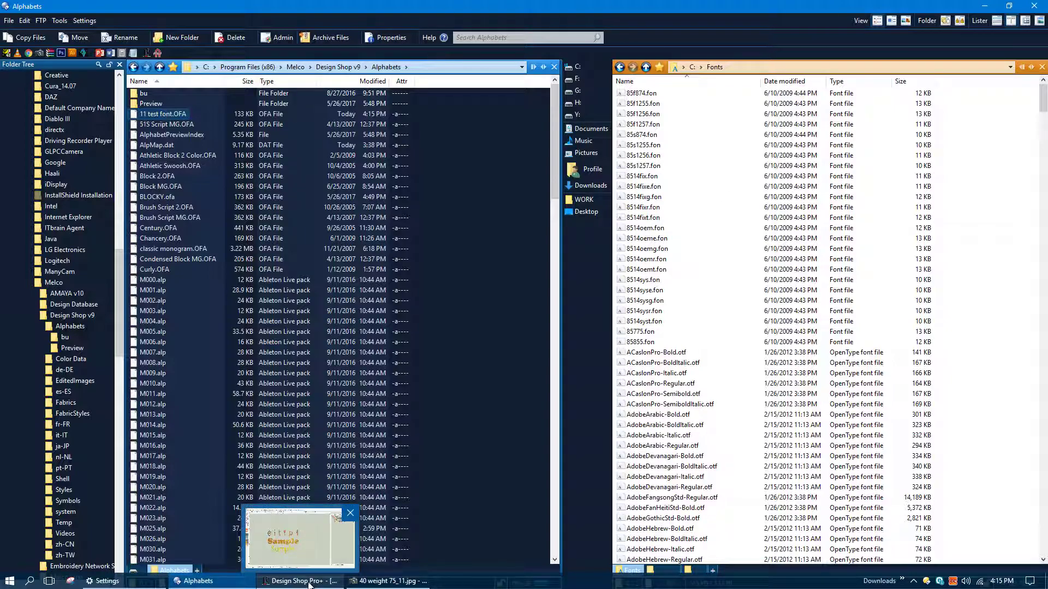
- Return to Design Shop, close the object properties and look for 11 test font among the available alphabets
{"action": "left_click", "coordinate": [308, 582]}
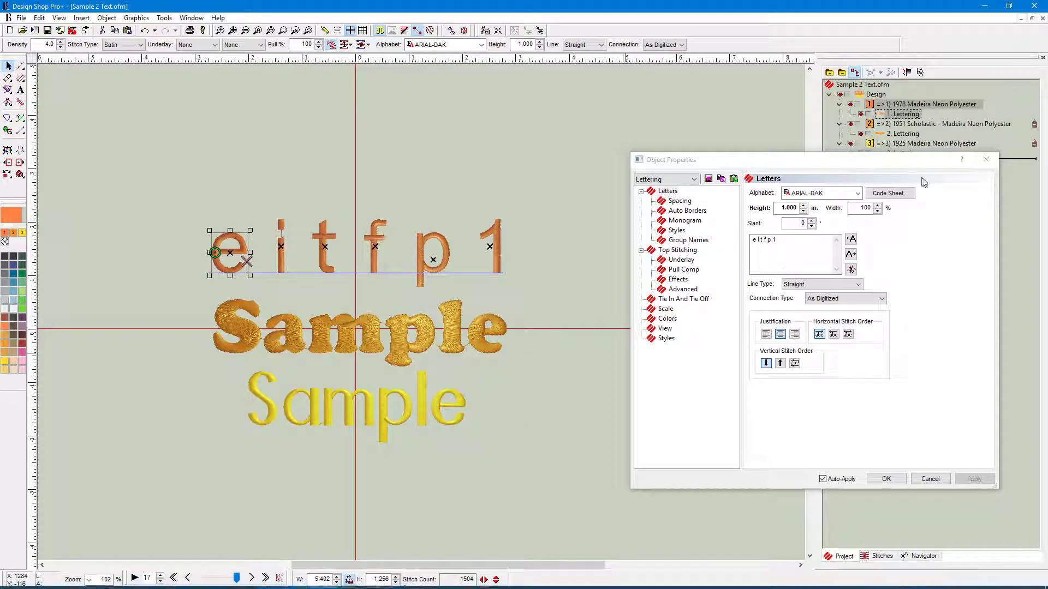
{"action": "left_click", "coordinate": [985, 159]}
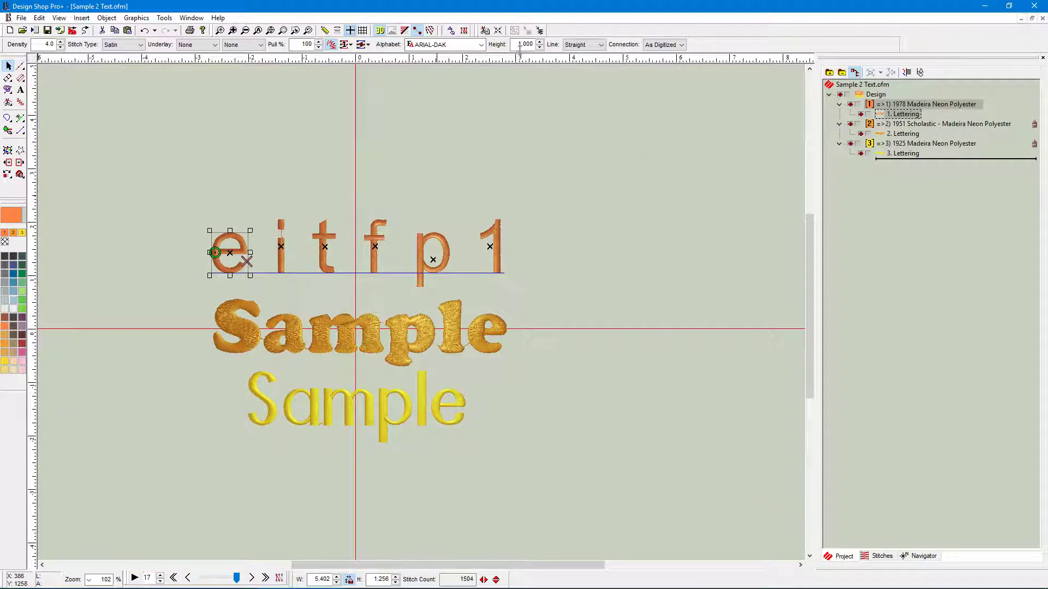
{"action": "left_click", "coordinate": [481, 44]}
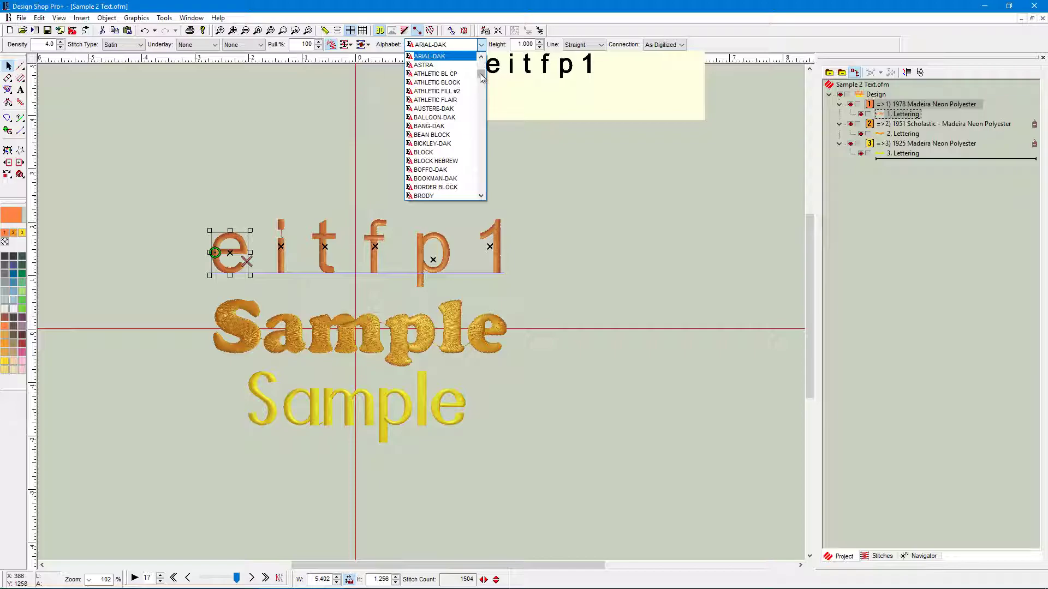
{"action": "left_click_drag", "start_coordinate": [479, 72], "coordinate": [480, 65]}
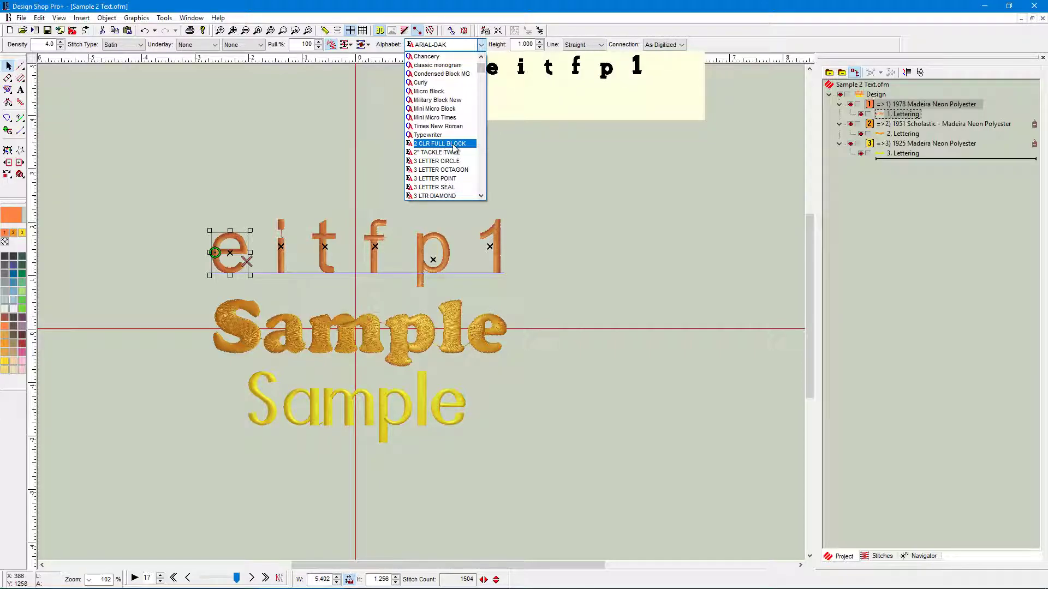
{"action": "scroll", "coordinate": [454, 148], "scroll_direction": "up", "scroll_amount": 1}
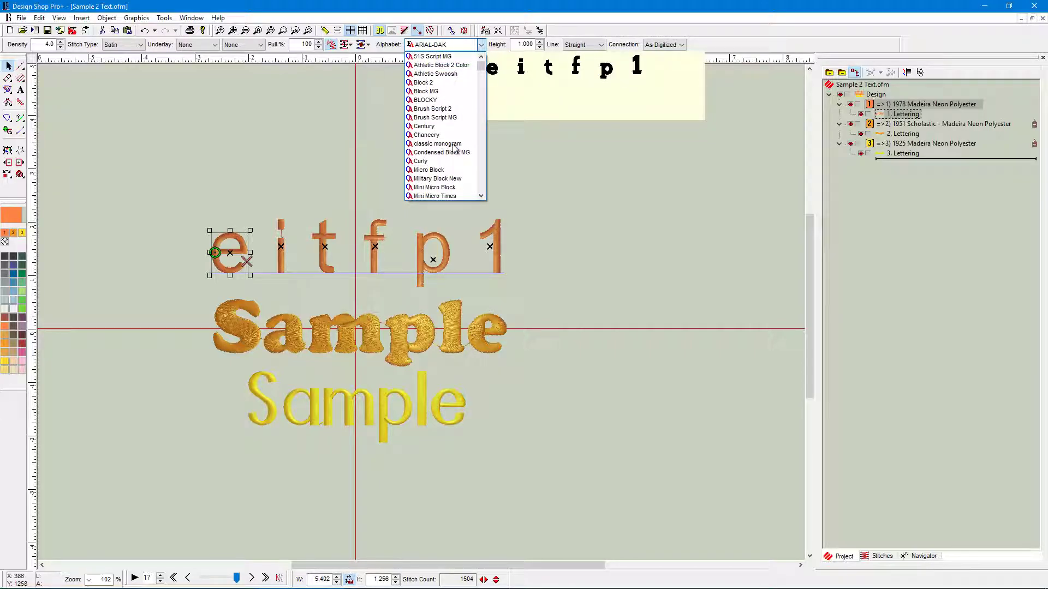
{"action": "scroll", "coordinate": [454, 148], "scroll_direction": "down", "scroll_amount": 8}
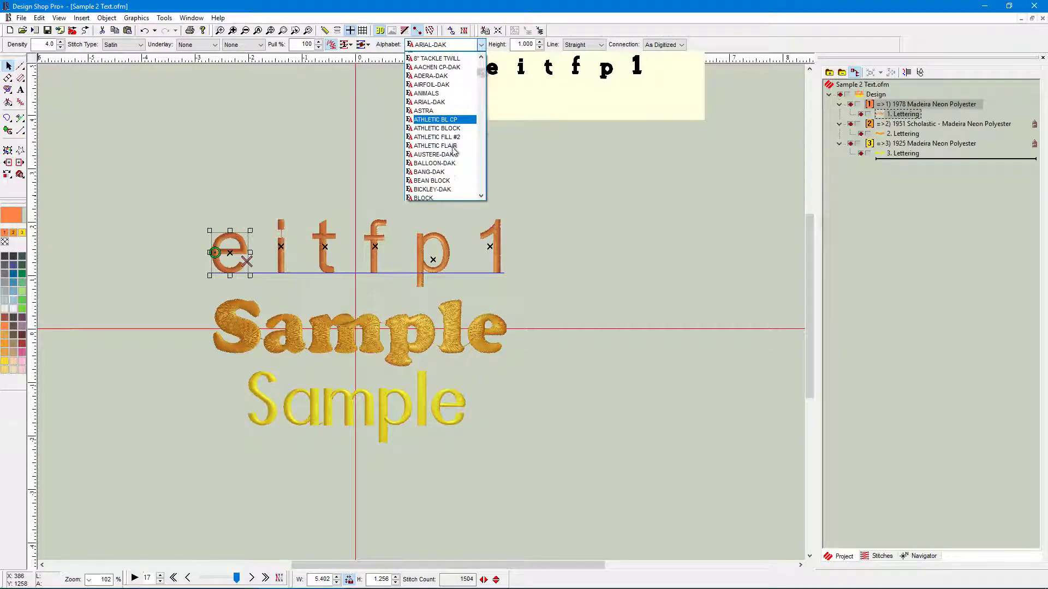
{"action": "scroll", "coordinate": [454, 156], "scroll_direction": "up", "scroll_amount": 8}
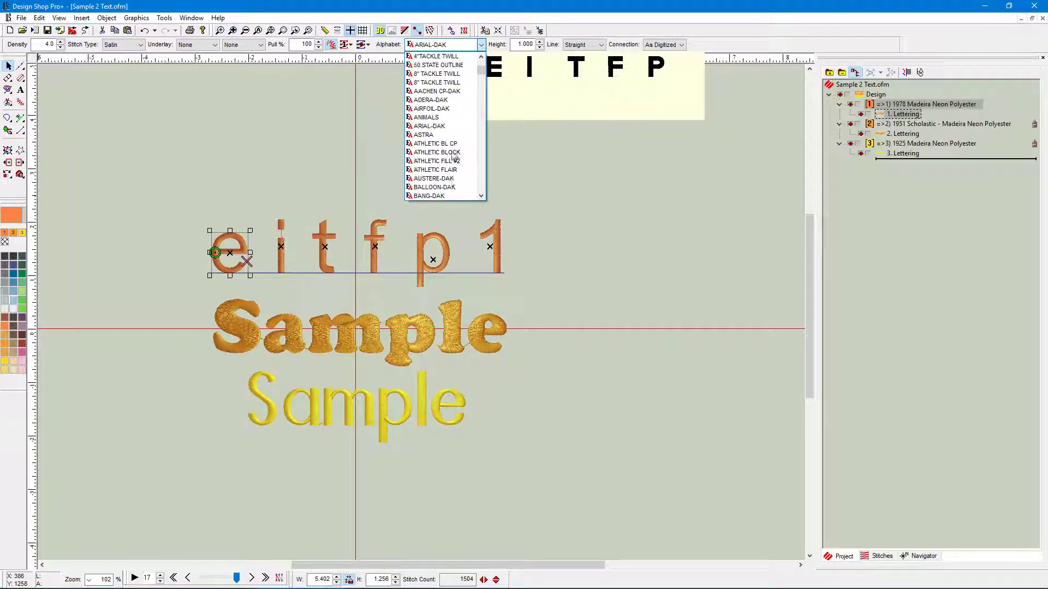
{"action": "scroll", "coordinate": [452, 156], "scroll_direction": "up", "scroll_amount": 2}
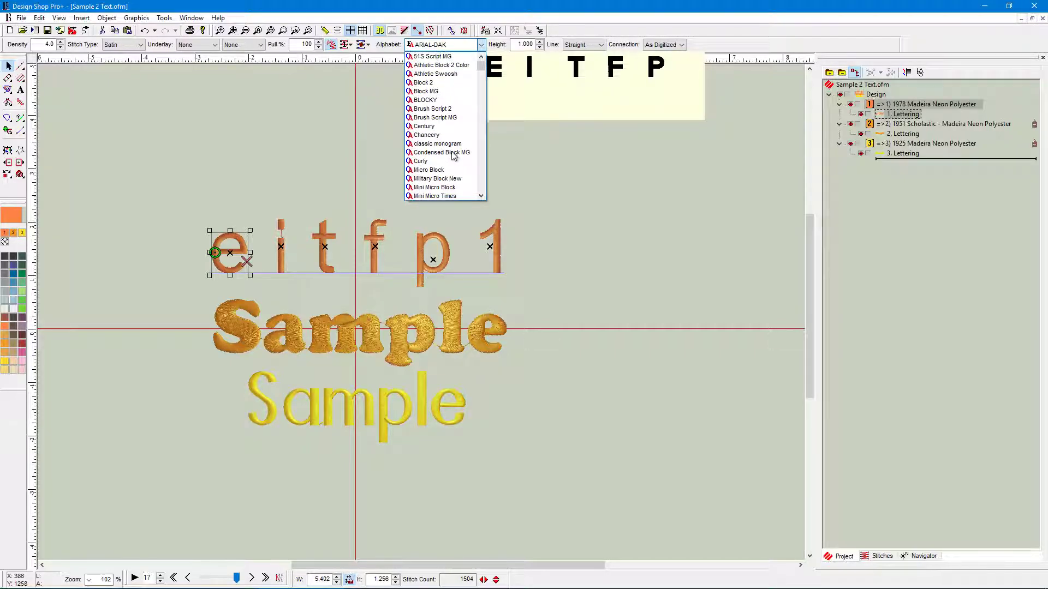
- Restart Design Shop without saving the project changes and reopen Sample 2 Text.ofm
{"action": "left_click", "coordinate": [1035, 8]}
{"action": "left_click", "coordinate": [1035, 9]}
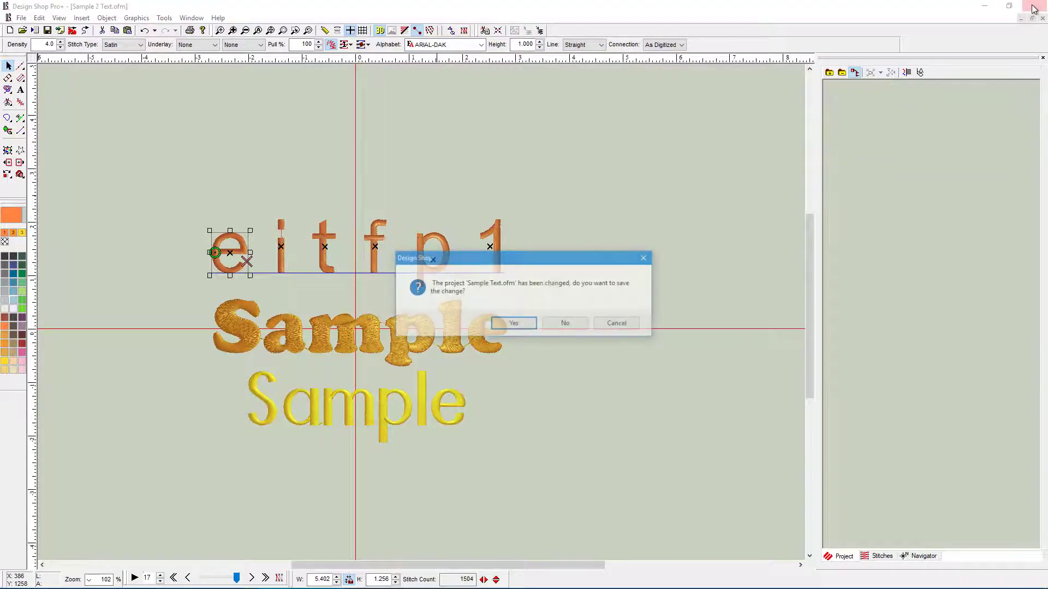
{"action": "left_click", "coordinate": [577, 324]}
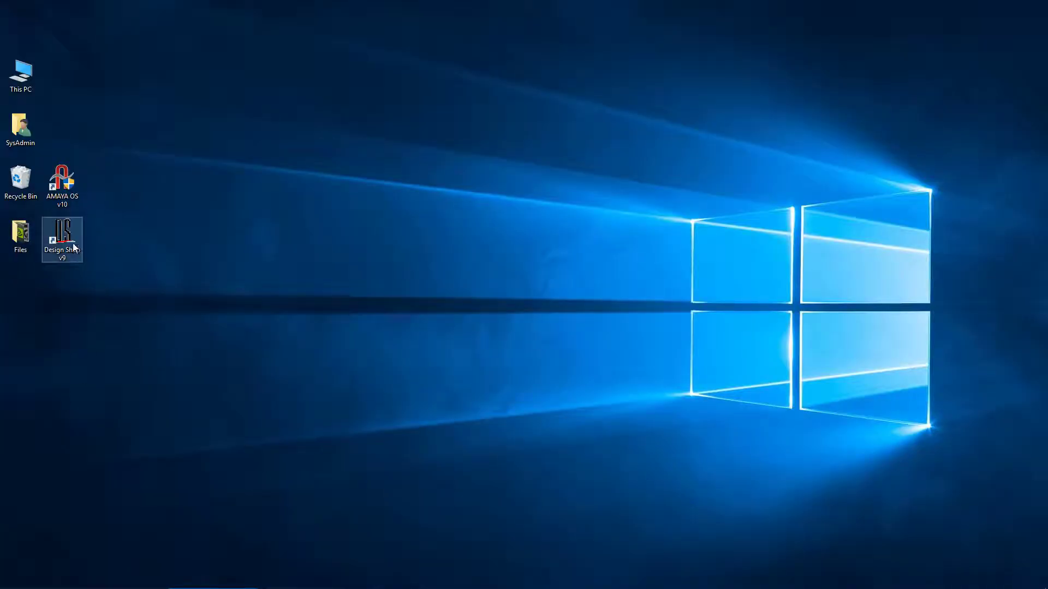
{"action": "double_click", "coordinate": [73, 241]}
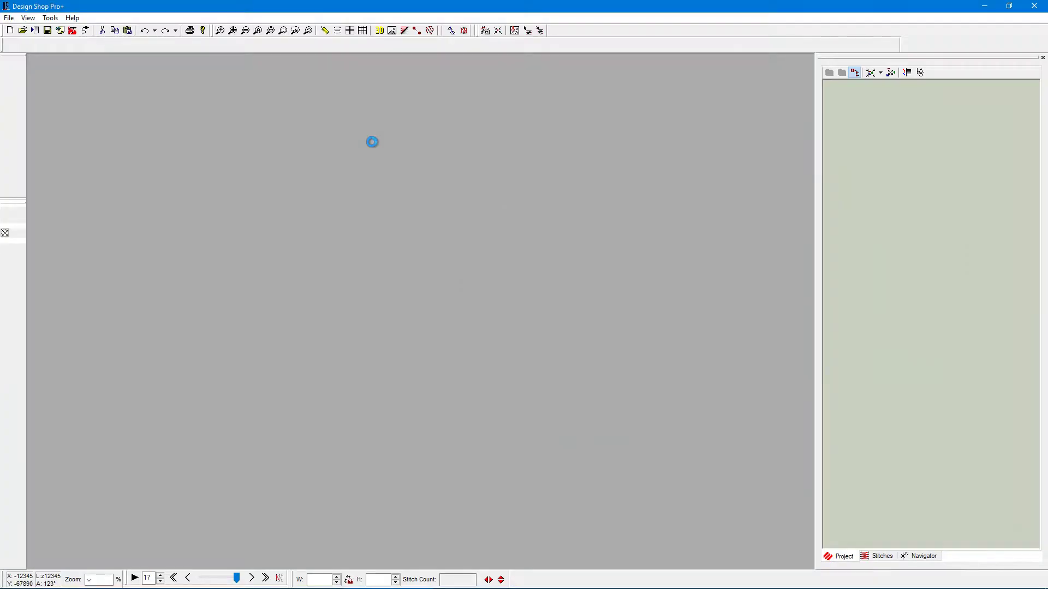
{"action": "left_click", "coordinate": [21, 18]}
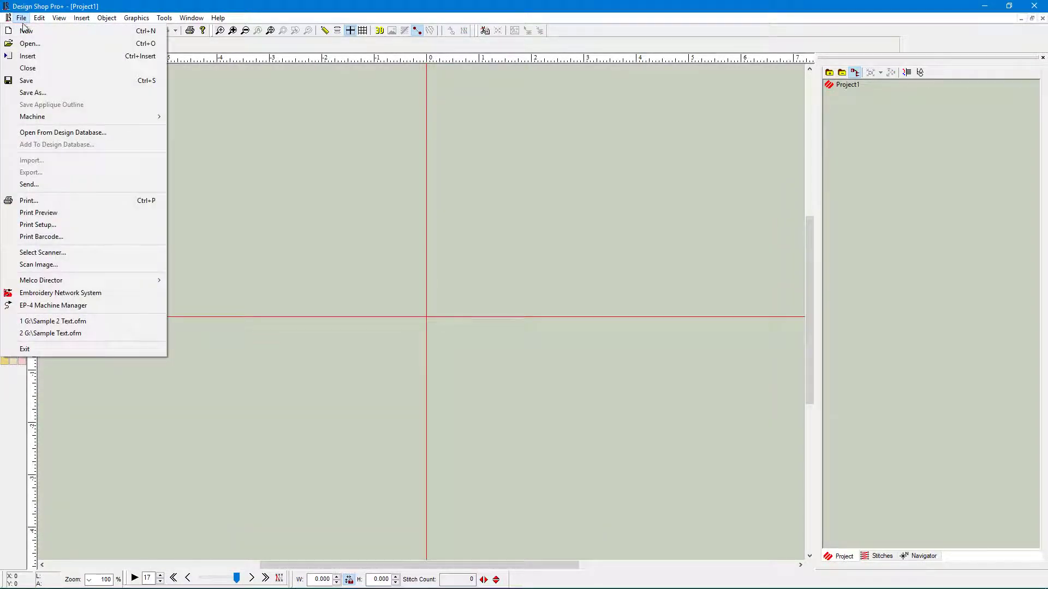
{"action": "left_click", "coordinate": [87, 322]}
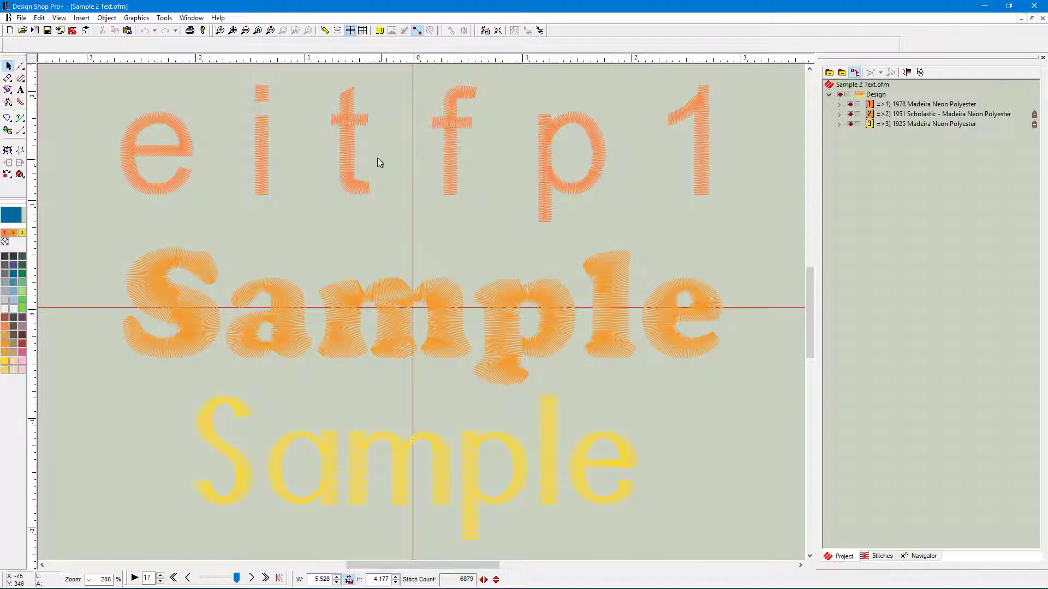
- Generate the missing alphabet preview data and change the e i t f p 1 lettering to the 11 test font alphabet
{"action": "left_click", "coordinate": [428, 92]}
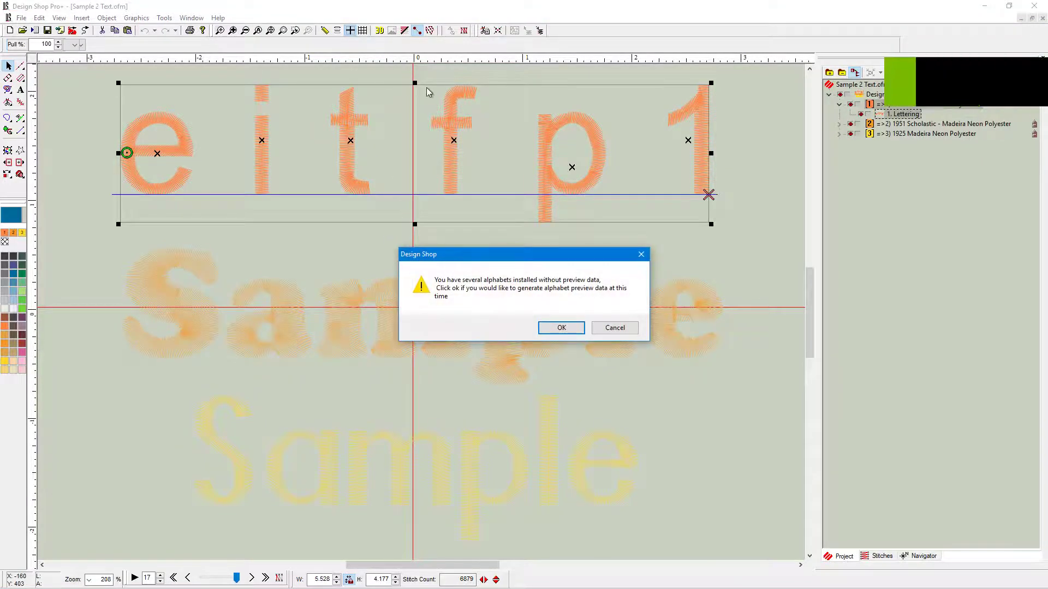
{"action": "left_click", "coordinate": [561, 327]}
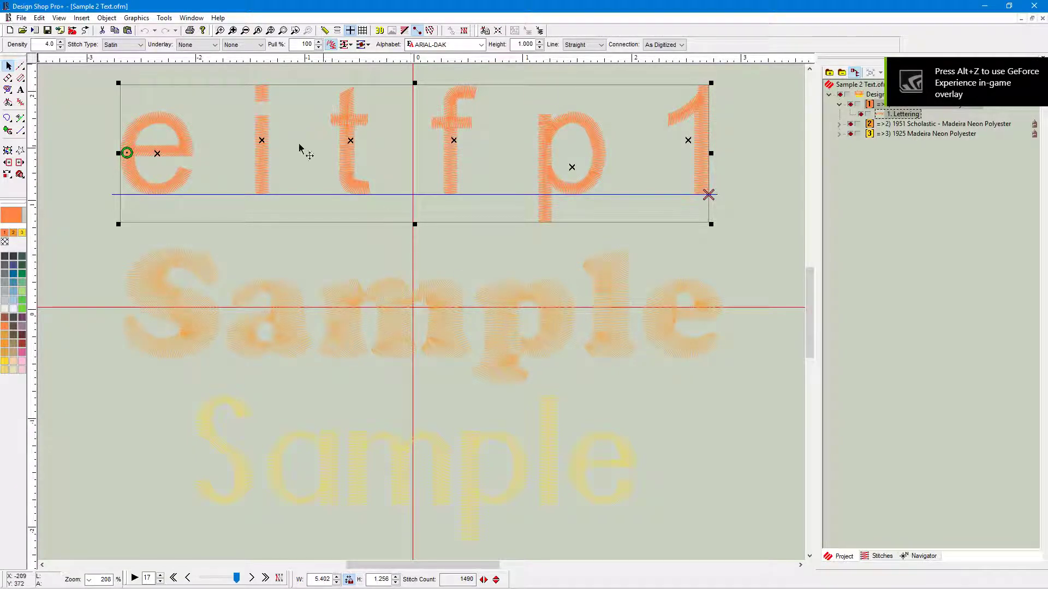
{"action": "left_click", "coordinate": [480, 44]}
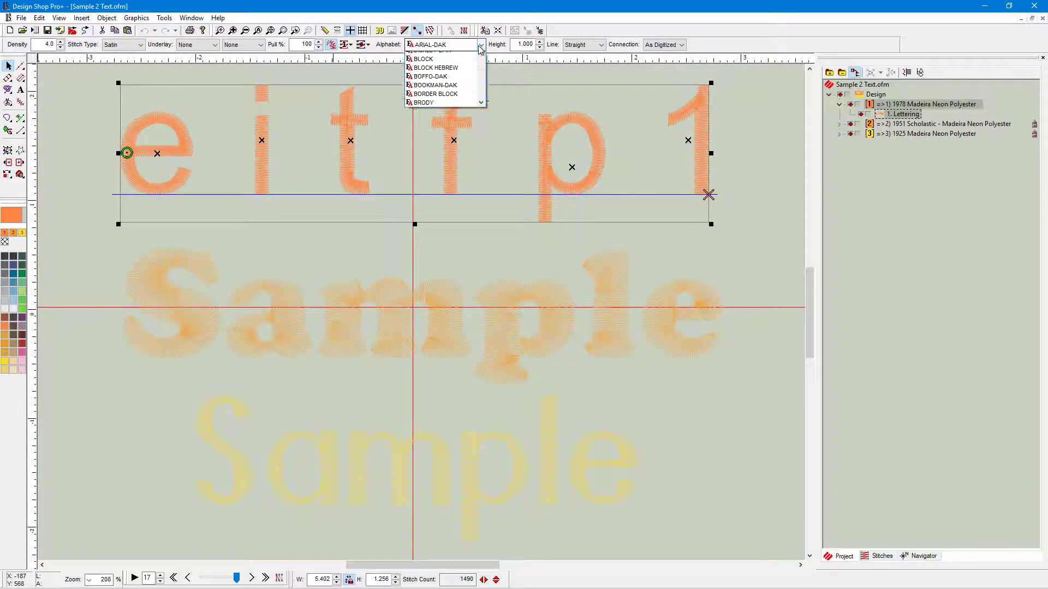
{"action": "scroll", "coordinate": [480, 82], "scroll_direction": "up", "scroll_amount": 6}
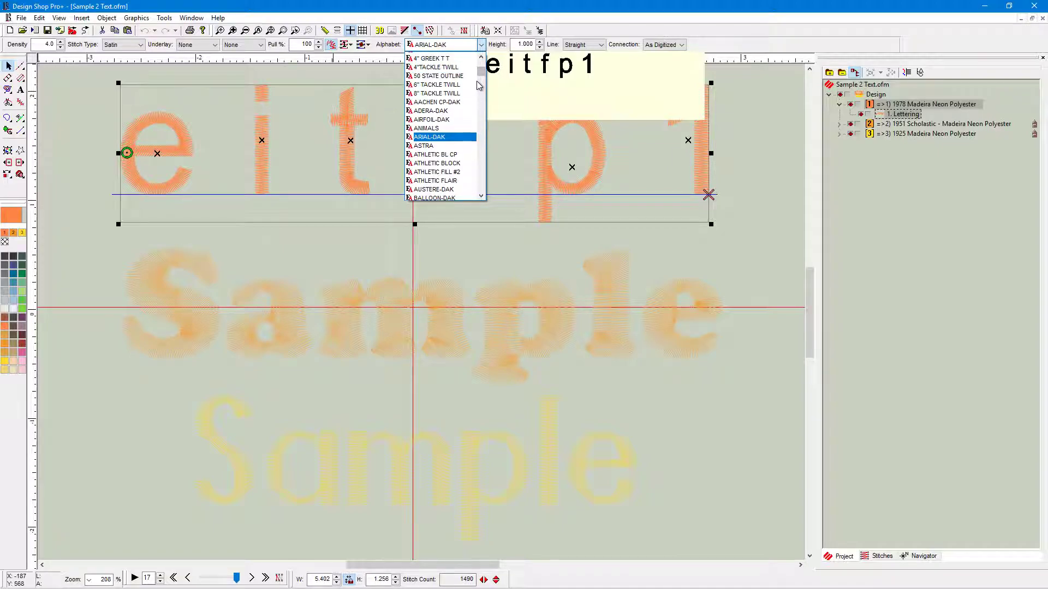
{"action": "scroll", "coordinate": [476, 93], "scroll_direction": "up", "scroll_amount": 5}
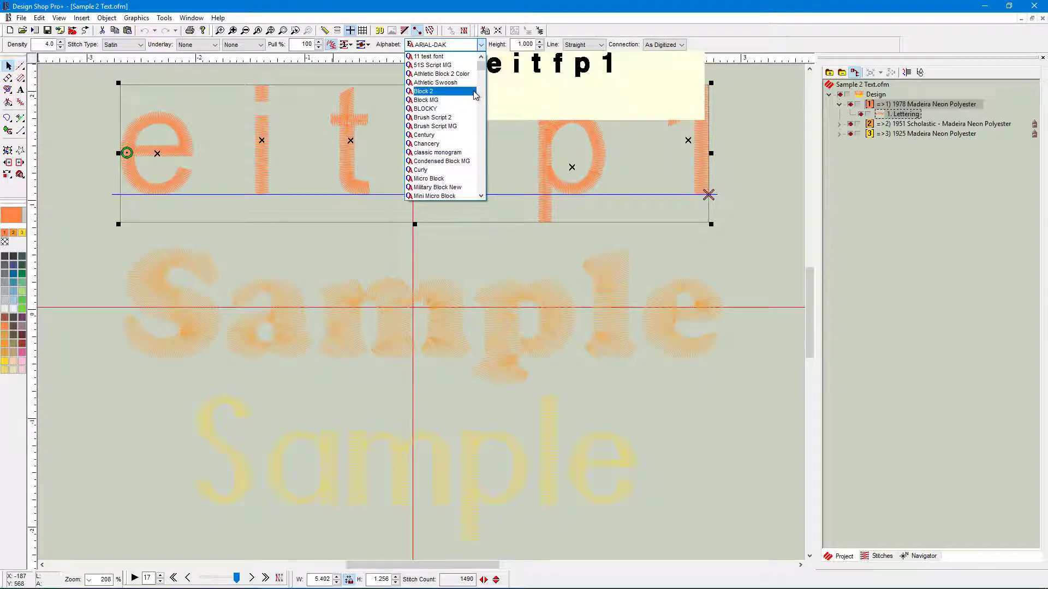
{"action": "left_click", "coordinate": [433, 57]}
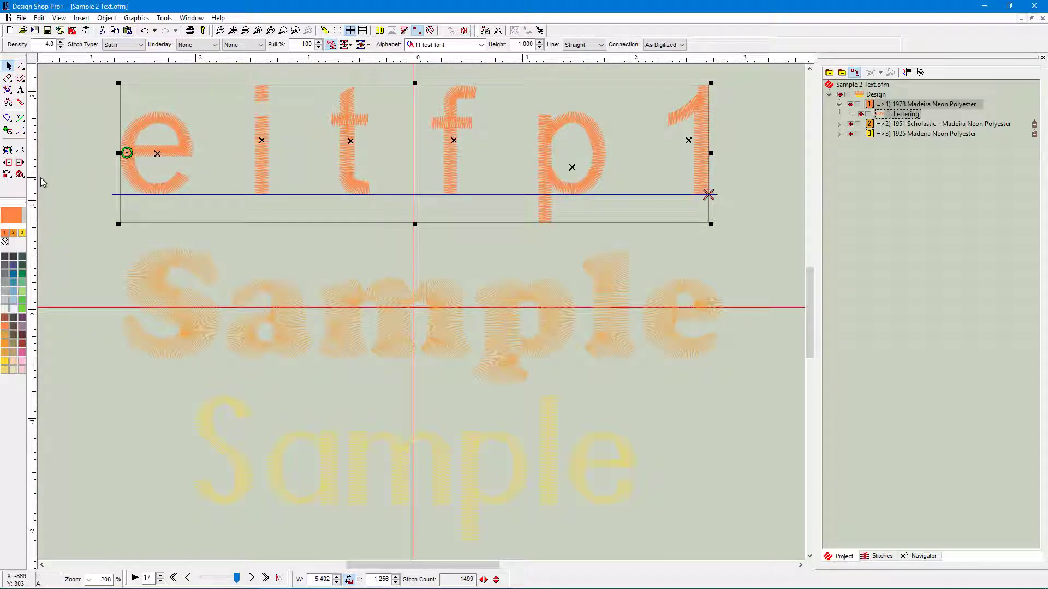
- Display the outline of the letter i and move the e i t f p 1 lettering slightly up and to the left
{"action": "left_click", "coordinate": [262, 143]}
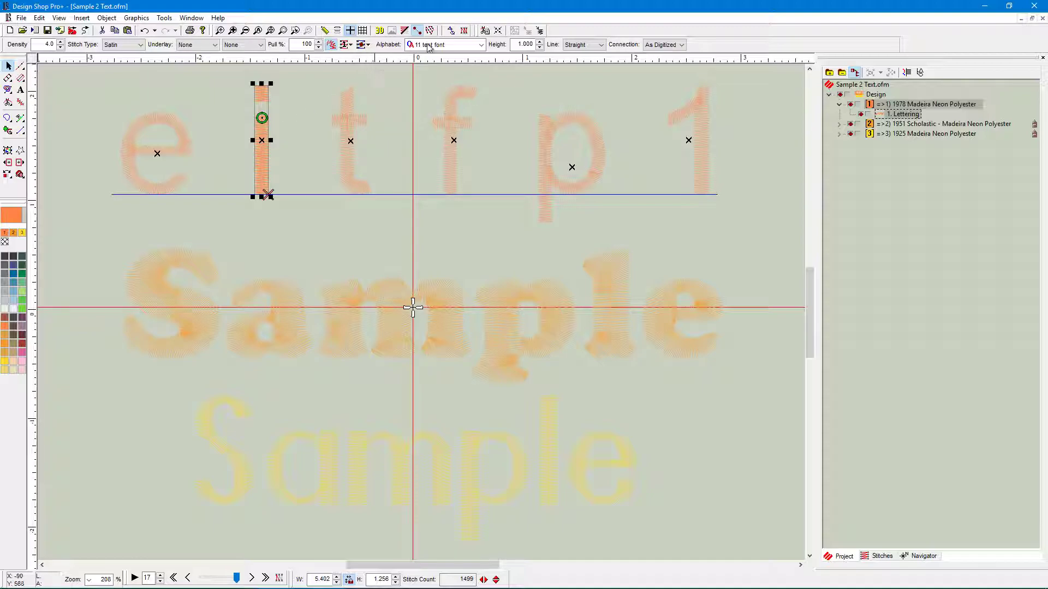
{"action": "left_click", "coordinate": [450, 30]}
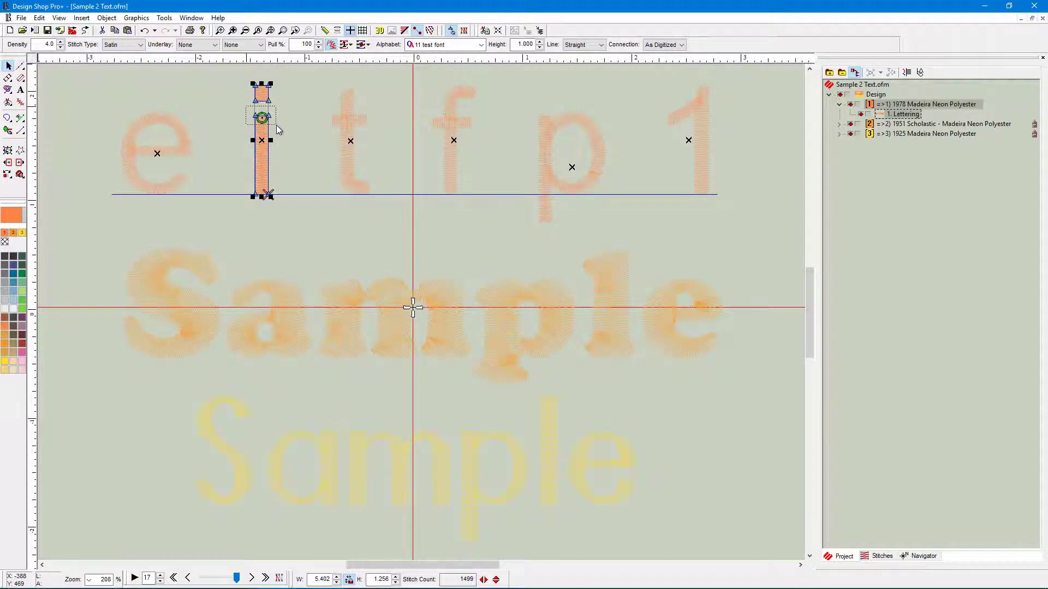
{"action": "left_click_drag", "start_coordinate": [267, 119], "coordinate": [242, 102]}
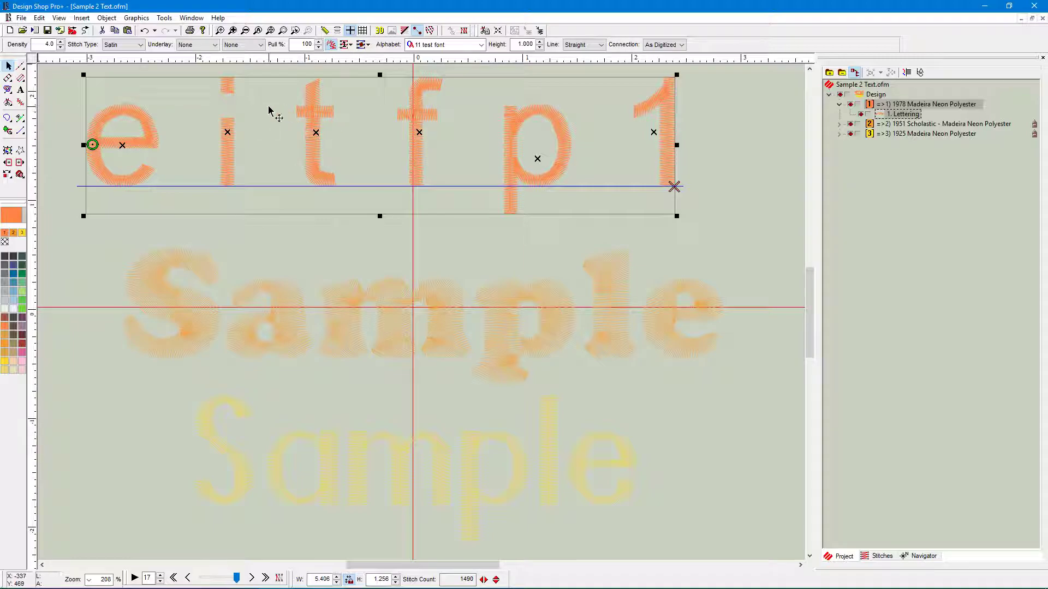
{"action": "left_click", "coordinate": [227, 132]}
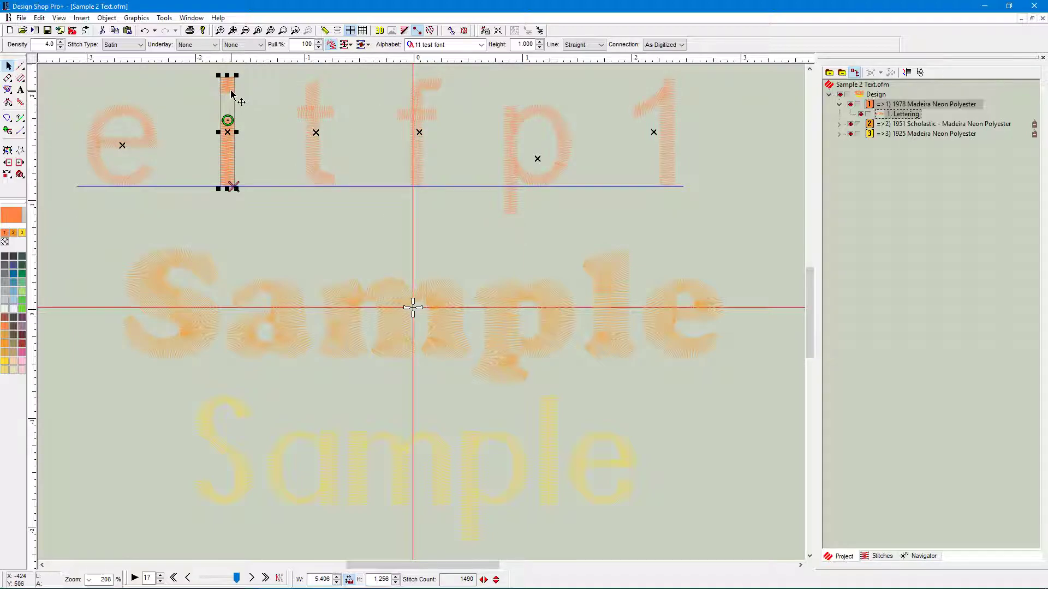
{"action": "right_click", "coordinate": [227, 135]}
{"action": "left_click", "coordinate": [516, 197]}
- Open the lettering's object properties and change its text to "e i iiiiiii"
{"action": "double_click", "coordinate": [895, 114]}
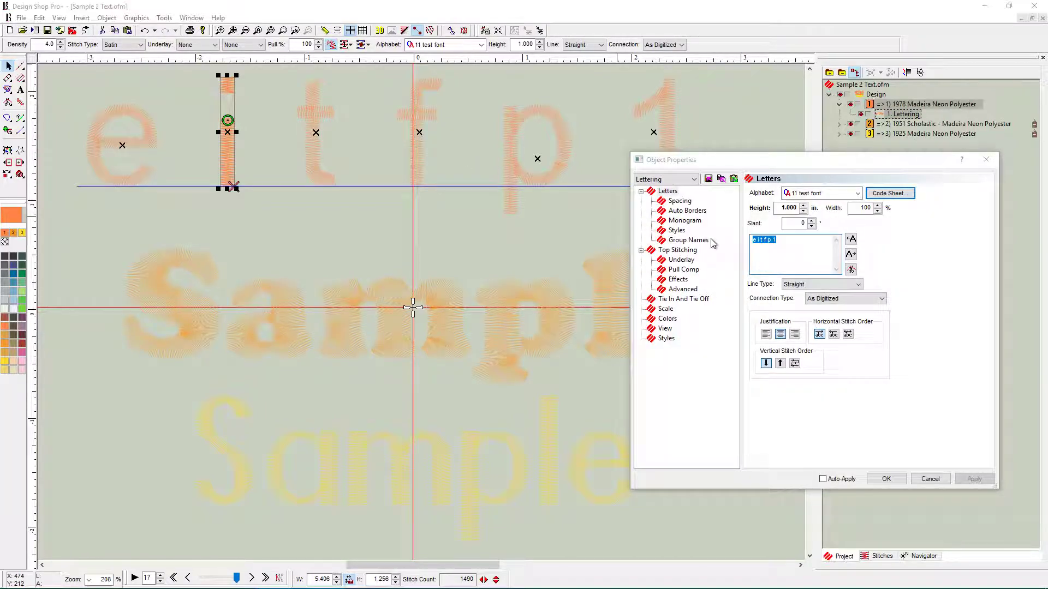
{"action": "left_click", "coordinate": [797, 247]}
{"action": "left_click_drag", "start_coordinate": [766, 249], "coordinate": [759, 252]}
{"action": "key", "text": "BackSpace"}
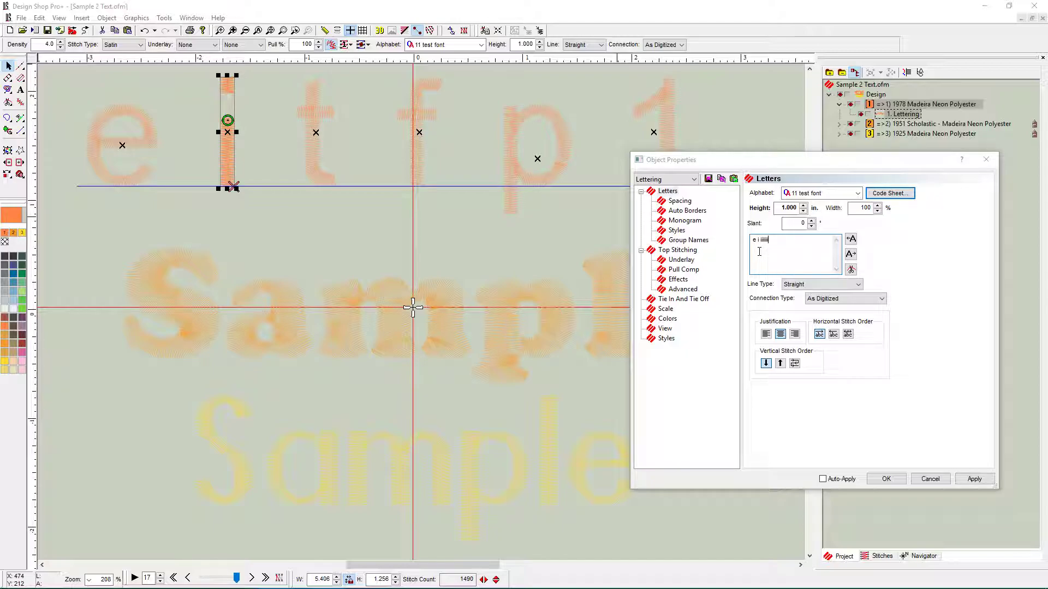
{"action": "left_click", "coordinate": [974, 479]}
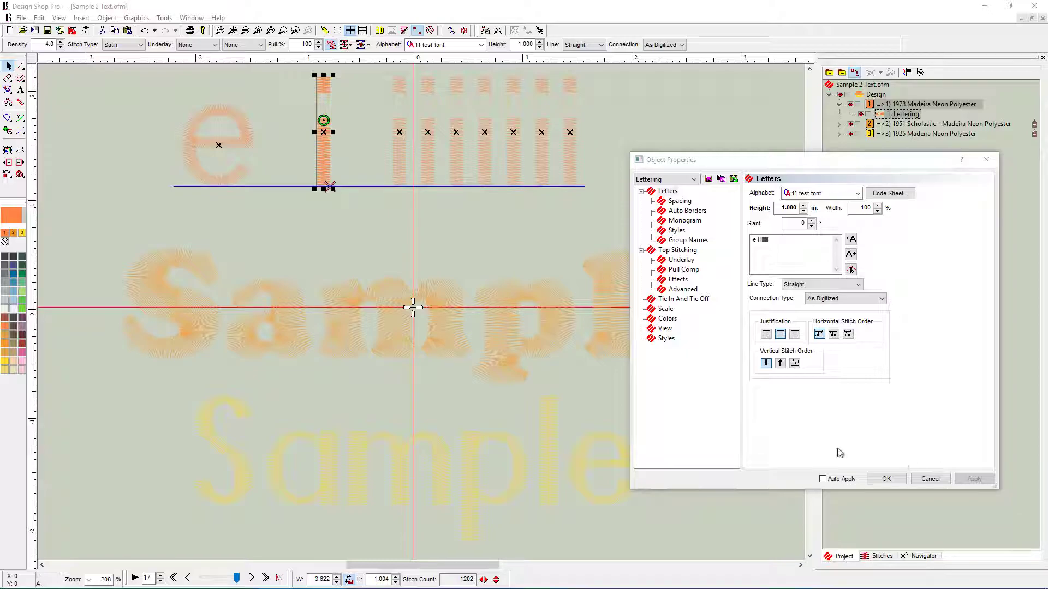
- Add a space and seven letters e to the end of the lettering text and apply the change
{"action": "left_click", "coordinate": [779, 244]}
{"action": "type", "text": "i eeeeeee"}
{"action": "left_click", "coordinate": [973, 479]}
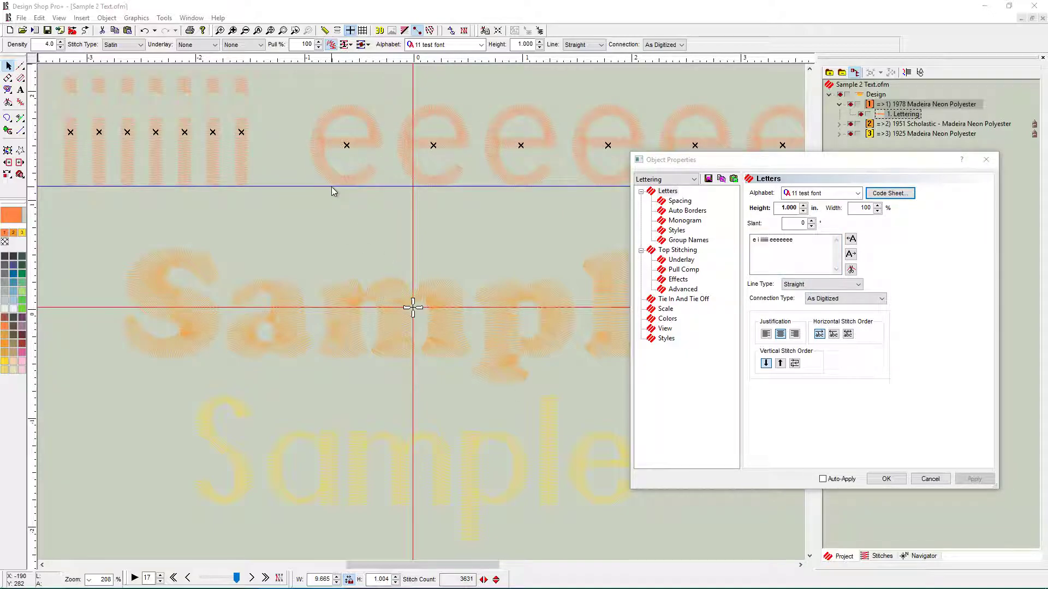
- Examine the start and end points of the single i and of the whole lettering, and close the object properties
{"action": "scroll", "coordinate": [332, 187], "scroll_direction": "down", "scroll_amount": 5}
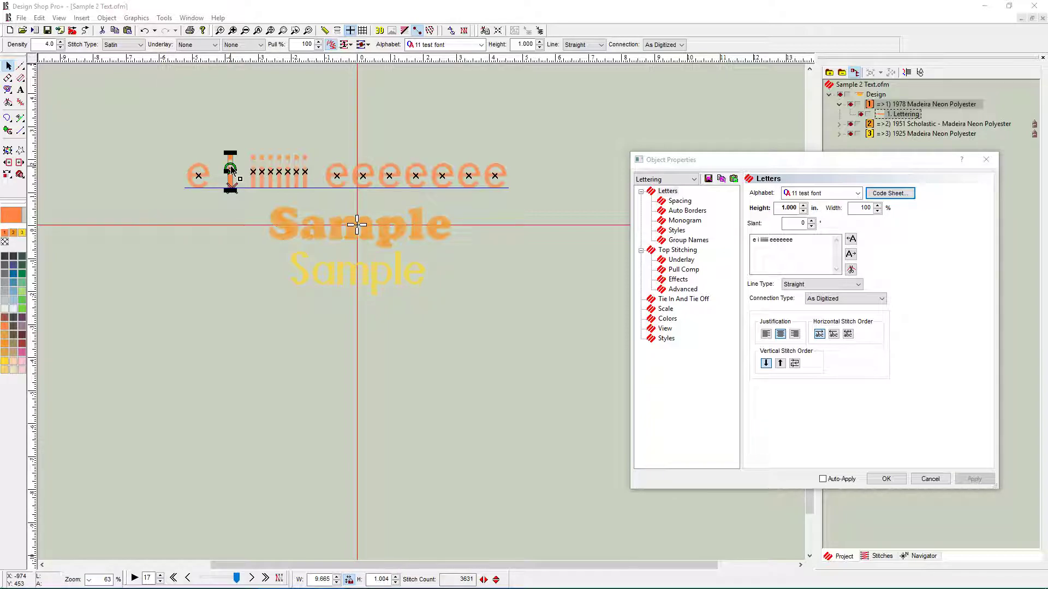
{"action": "scroll", "coordinate": [230, 169], "scroll_direction": "up", "scroll_amount": 5}
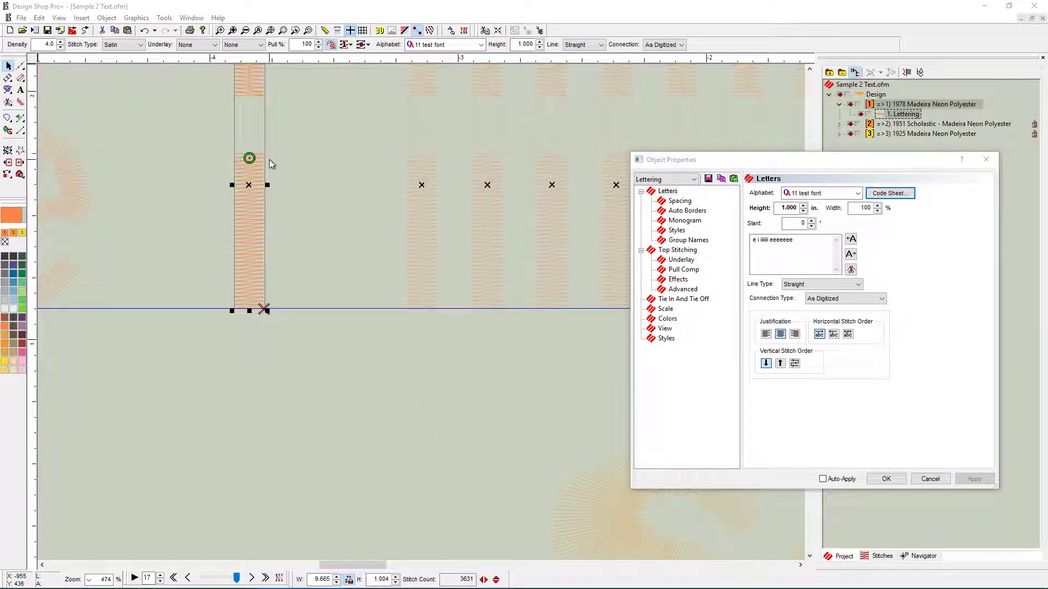
{"action": "scroll", "coordinate": [262, 253], "scroll_direction": "down", "scroll_amount": 3}
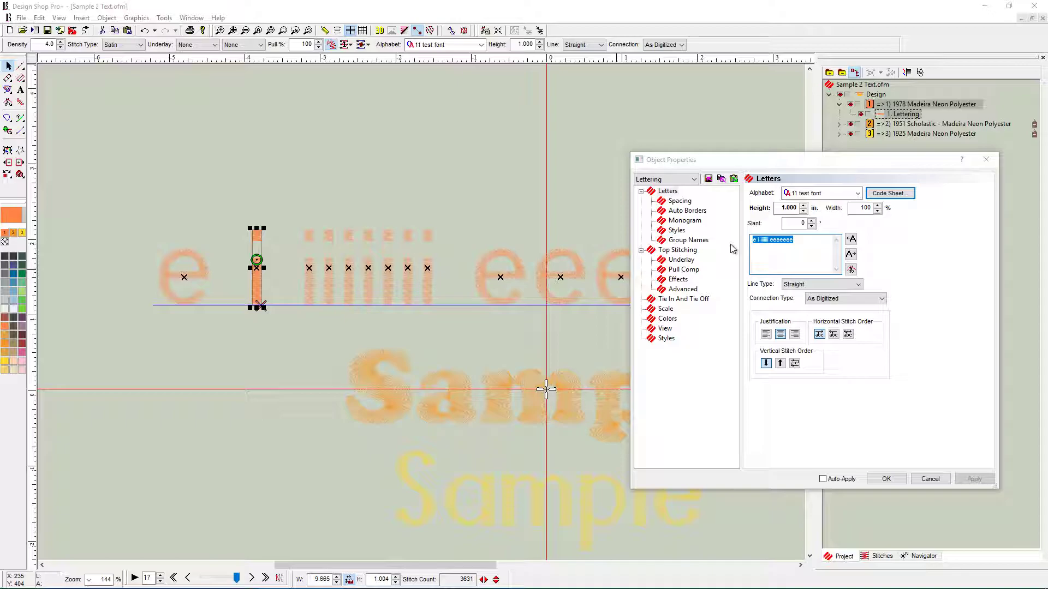
{"action": "left_click", "coordinate": [358, 310]}
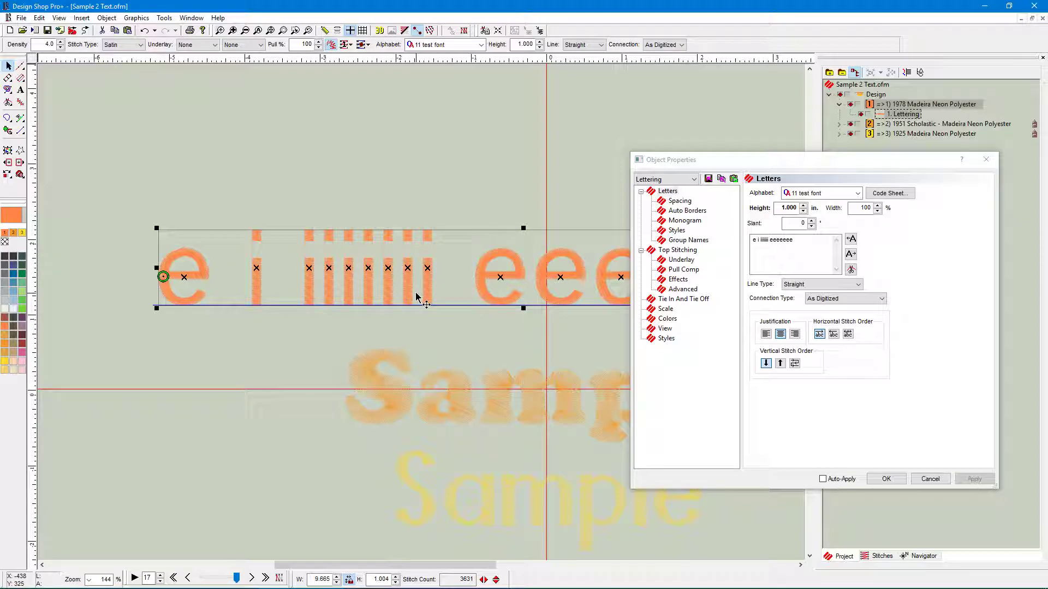
{"action": "scroll", "coordinate": [416, 297], "scroll_direction": "down", "scroll_amount": 1}
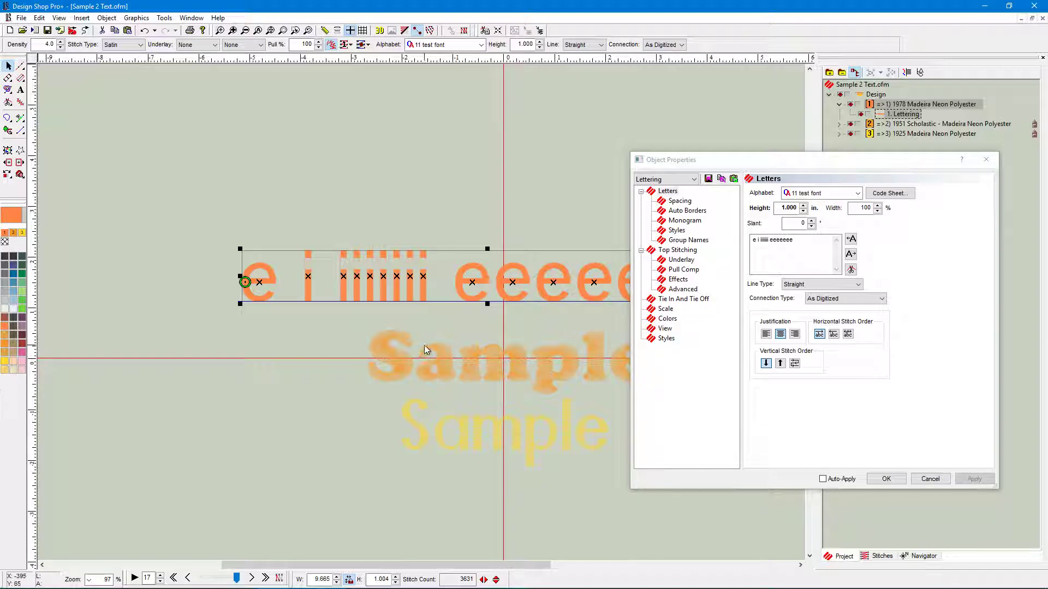
{"action": "scroll", "coordinate": [424, 345], "scroll_direction": "down", "scroll_amount": 1}
{"action": "scroll", "coordinate": [463, 328], "scroll_direction": "left", "scroll_amount": 3}
{"action": "scroll", "coordinate": [461, 328], "scroll_direction": "right", "scroll_amount": 7}
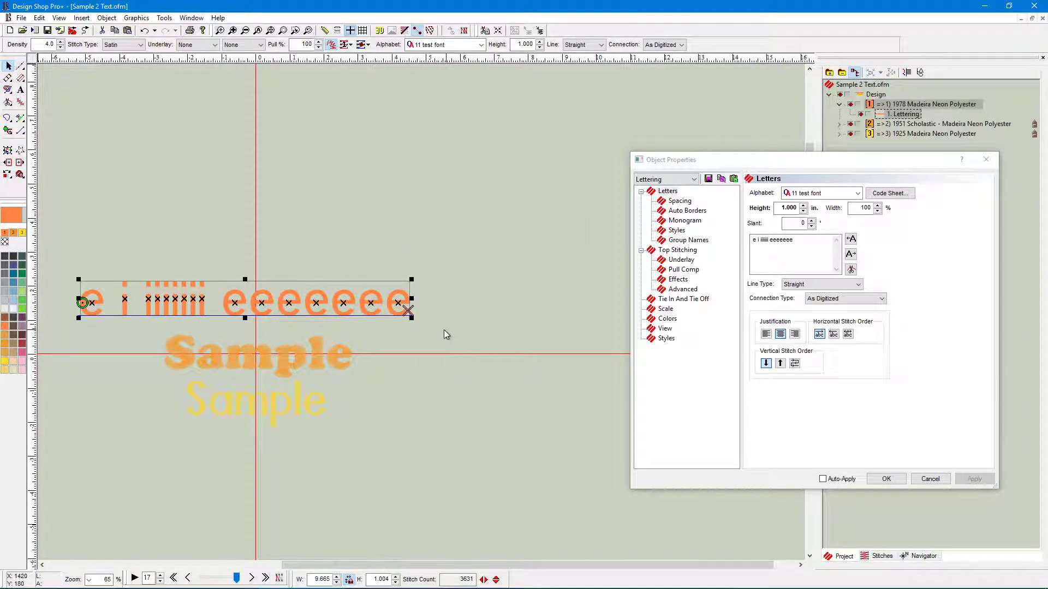
{"action": "scroll", "coordinate": [445, 330], "scroll_direction": "left", "scroll_amount": 2}
{"action": "left_click", "coordinate": [833, 445]}
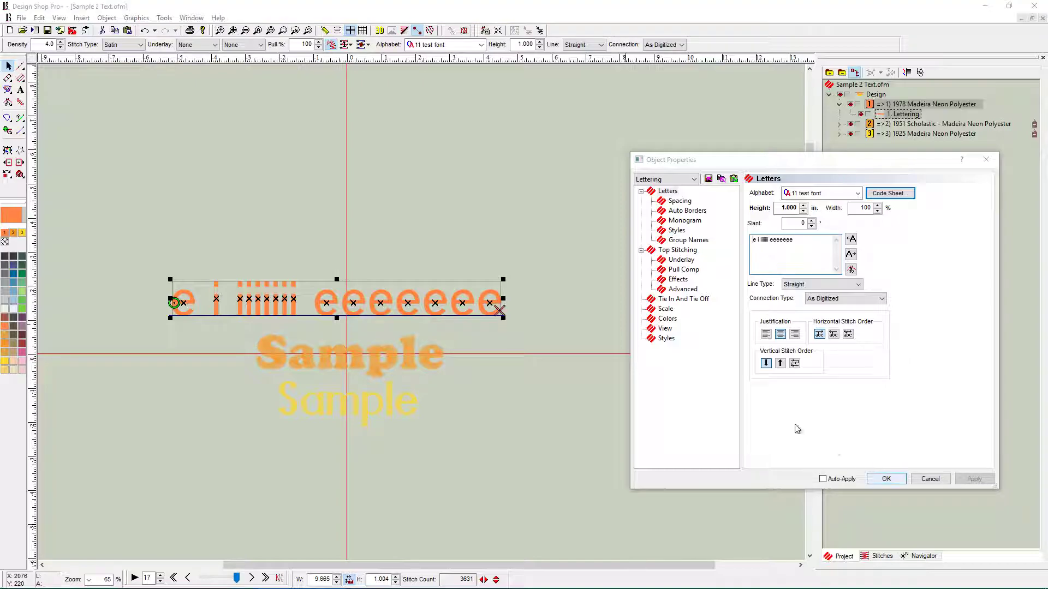
{"action": "left_click", "coordinate": [886, 479]}
- Switch to the file manager and view the photo 40 weight 75_11.jpg from the Pics folder
{"action": "mouse_move", "coordinate": [382, 585]}
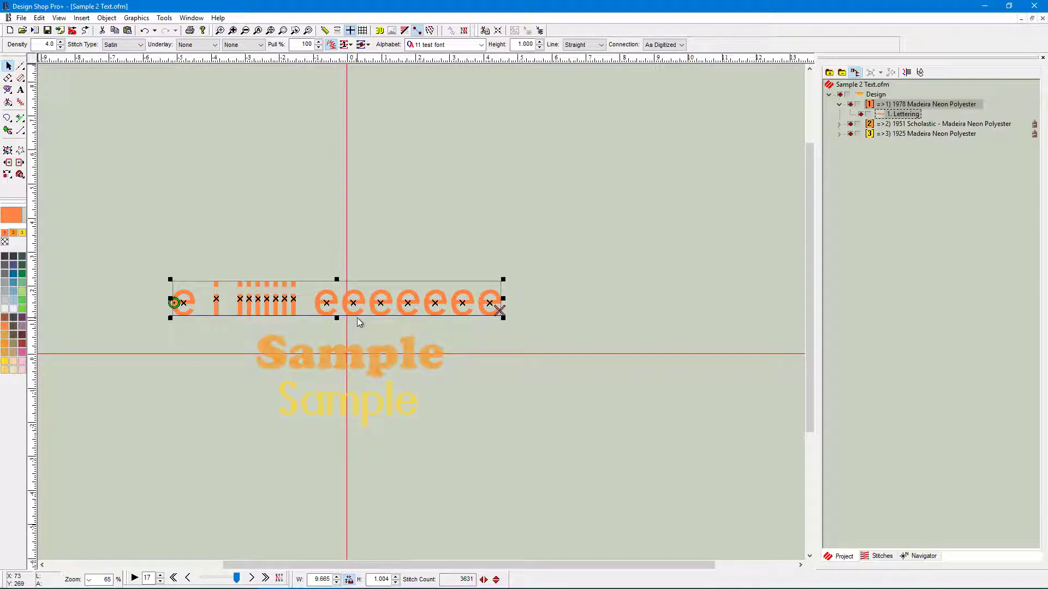
{"action": "scroll", "coordinate": [355, 322], "scroll_direction": "down", "scroll_amount": 3}
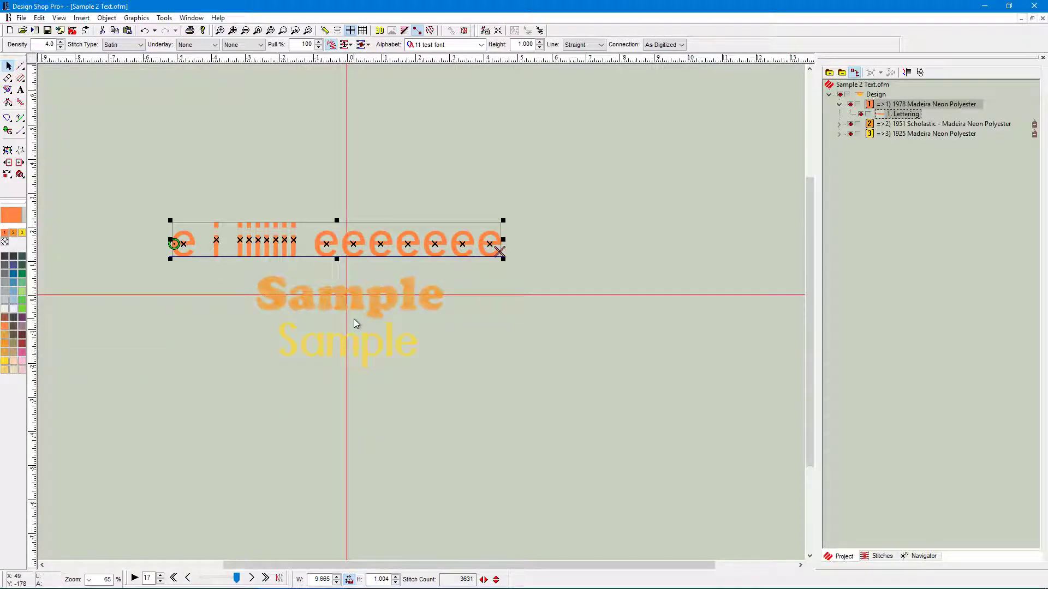
{"action": "mouse_move", "coordinate": [335, 587]}
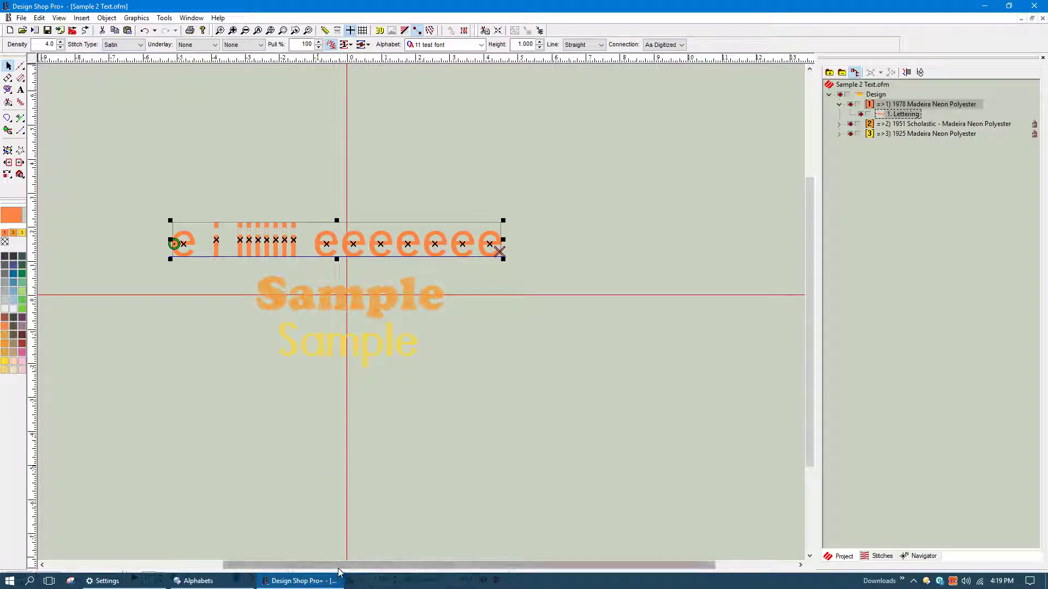
{"action": "left_click", "coordinate": [195, 581]}
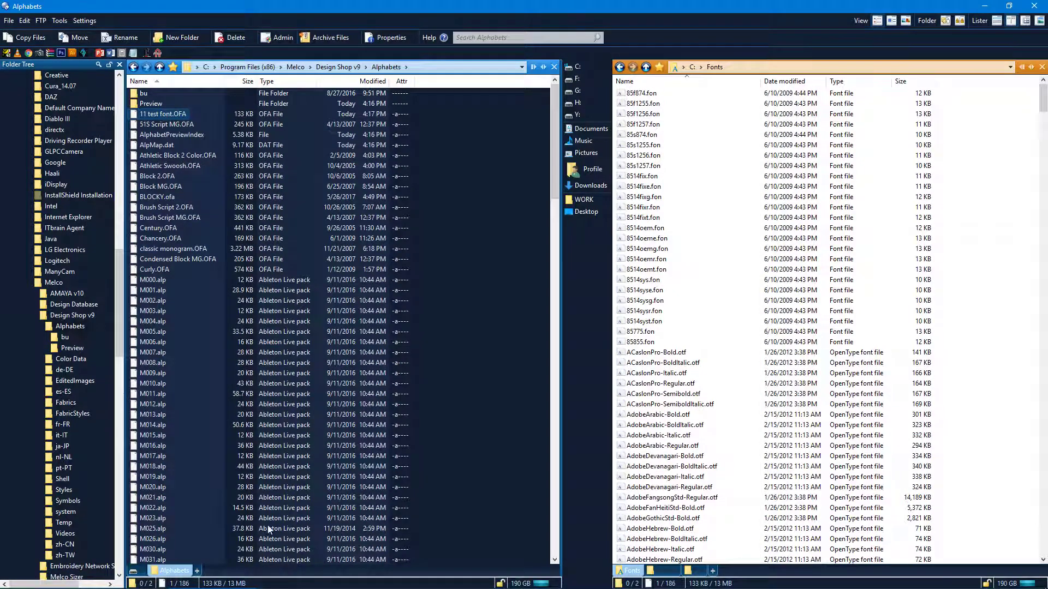
{"action": "left_click", "coordinate": [698, 570]}
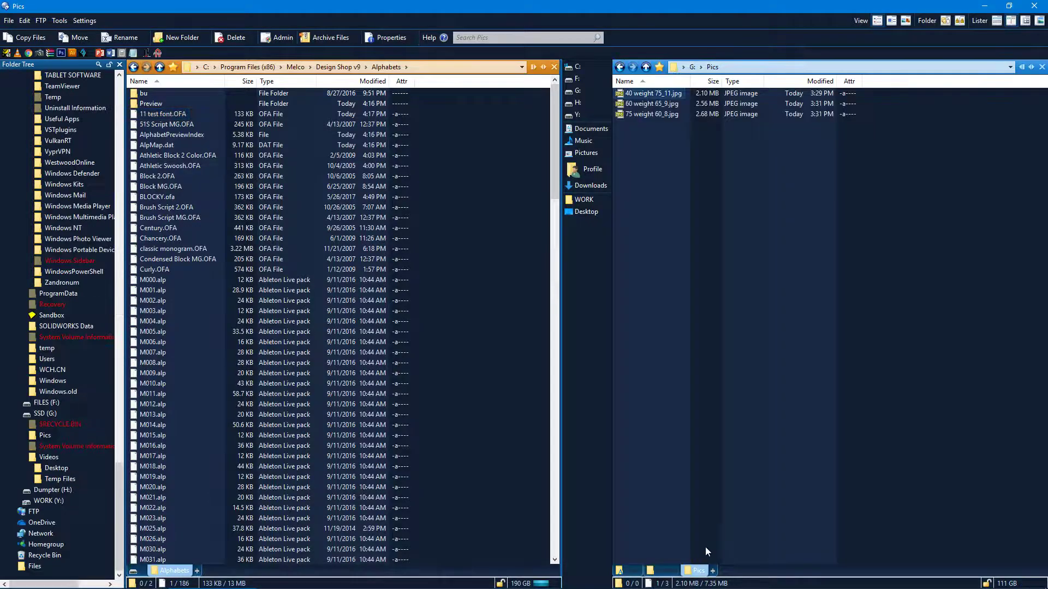
{"action": "double_click", "coordinate": [666, 94]}
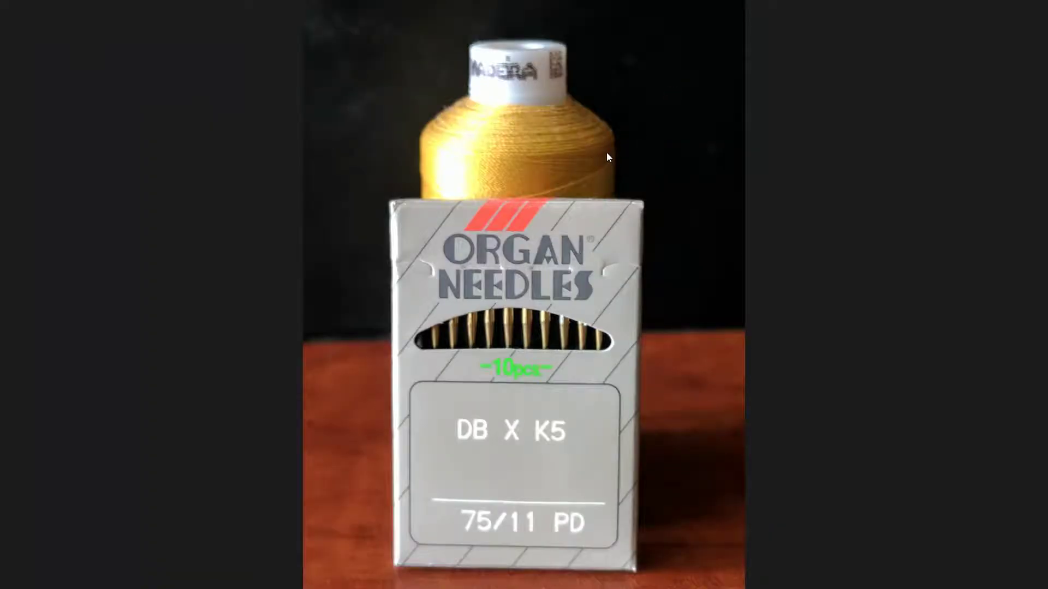
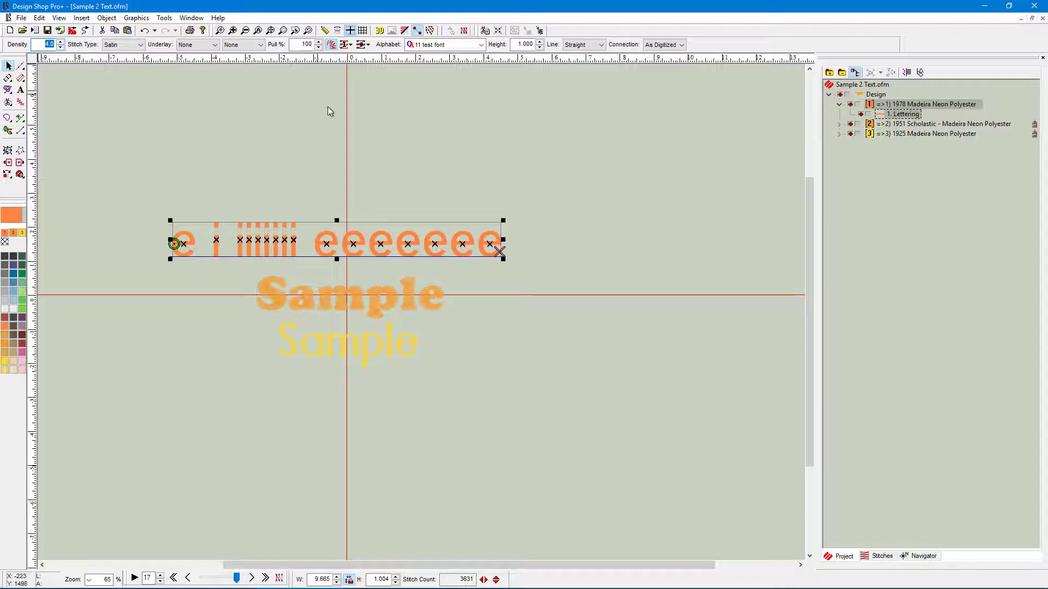
- In the lettering's tie-in and tie-off properties, set tying to Always and enable a tie in of type Style 3
{"action": "right_click", "coordinate": [381, 247]}
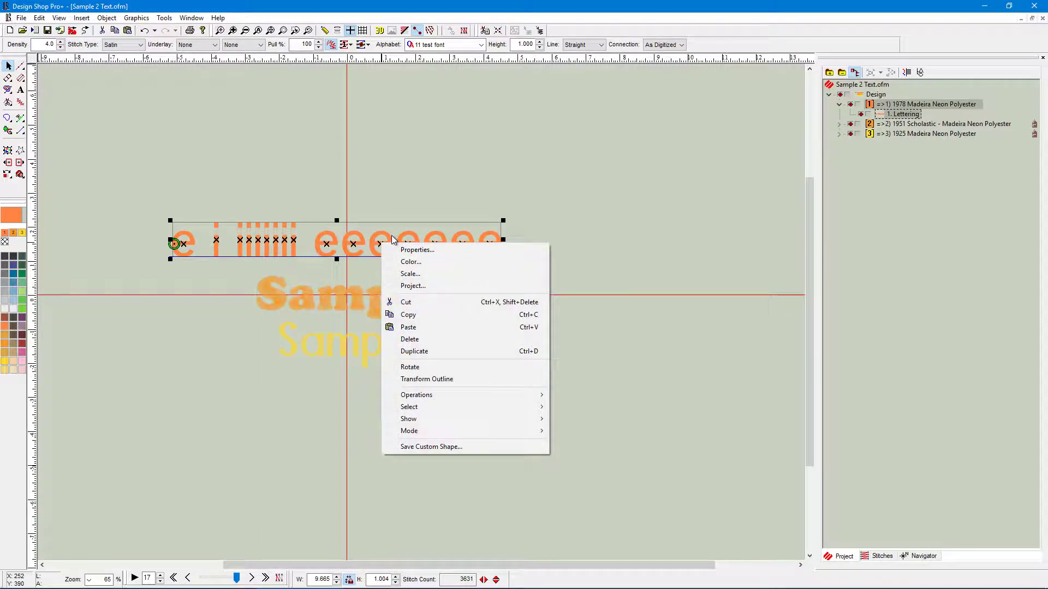
{"action": "left_click", "coordinate": [414, 249]}
{"action": "left_click", "coordinate": [682, 299]}
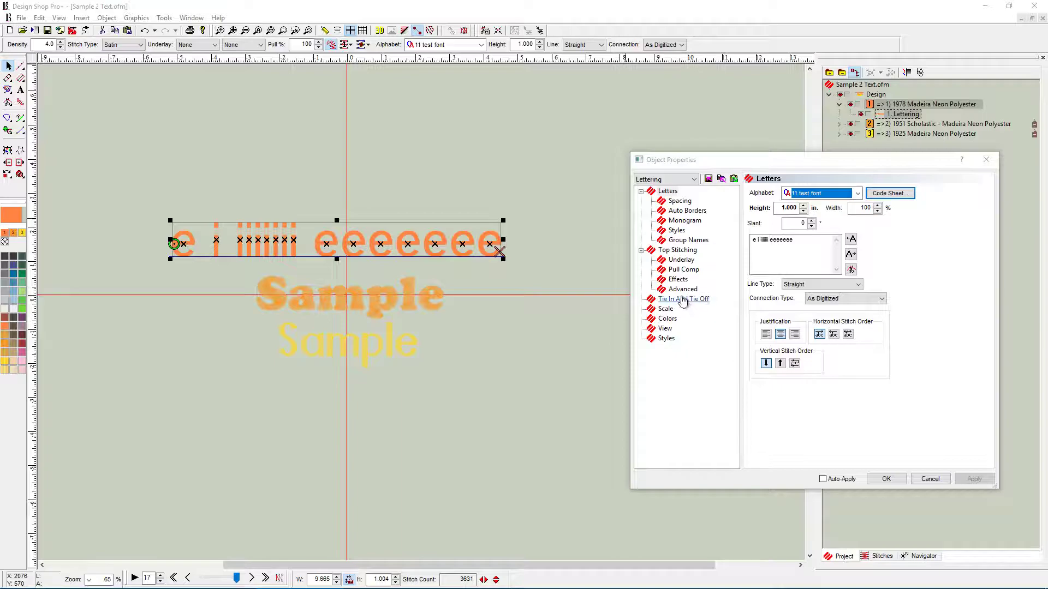
{"action": "left_click_drag", "start_coordinate": [820, 164], "coordinate": [740, 161]}
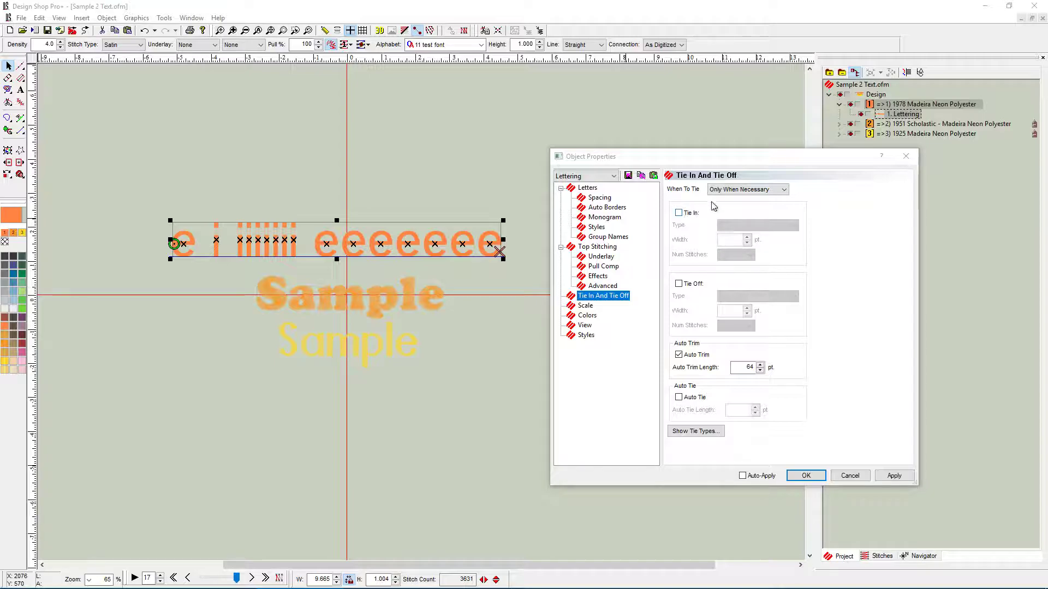
{"action": "left_click", "coordinate": [743, 190]}
{"action": "left_click", "coordinate": [743, 206]}
{"action": "left_click", "coordinate": [678, 212]}
{"action": "left_click", "coordinate": [737, 225]}
{"action": "left_click", "coordinate": [734, 252]}
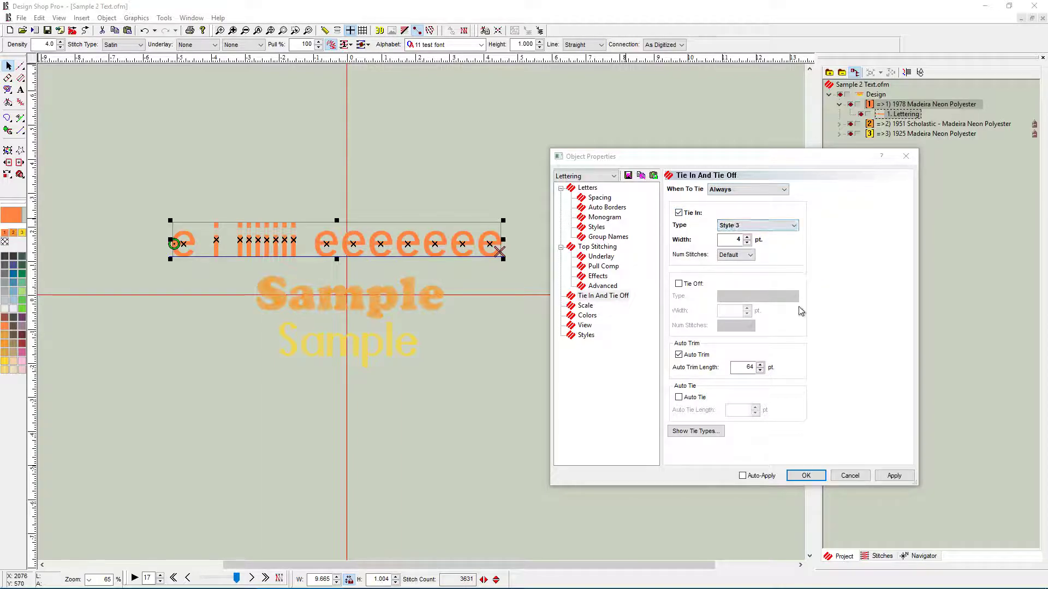
- View the lock stitch style diagrams without keeping a selection, and apply the tie-in settings to the lettering
{"action": "left_click", "coordinate": [703, 431]}
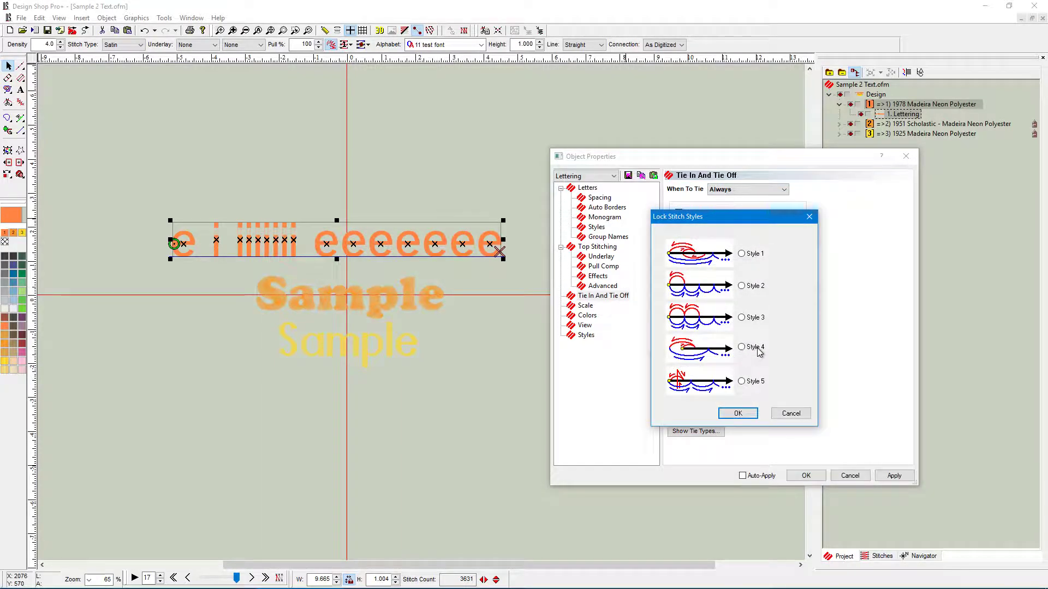
{"action": "left_click", "coordinate": [742, 318]}
{"action": "left_click", "coordinate": [791, 415]}
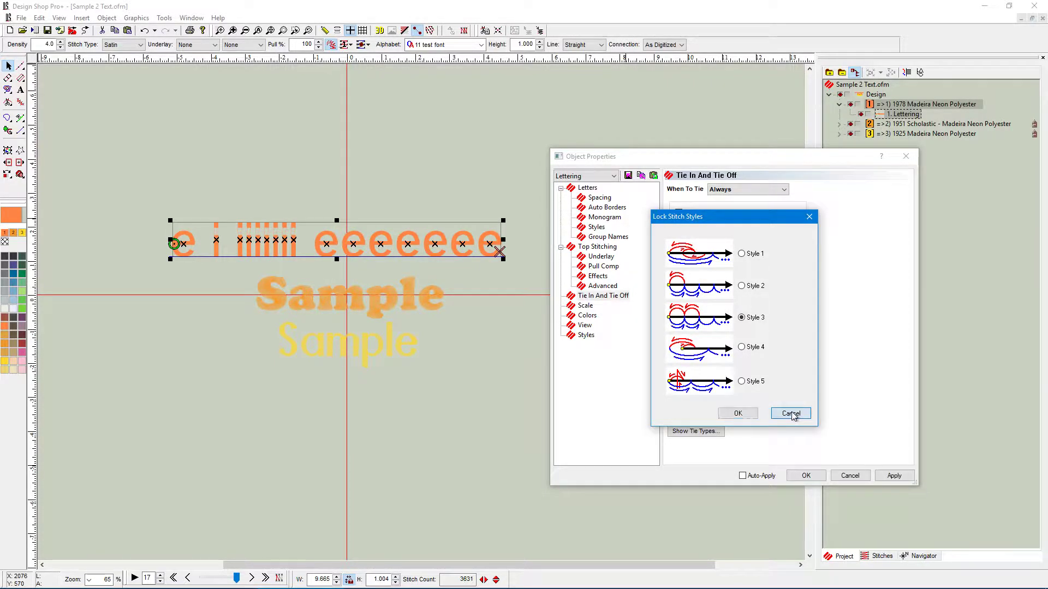
{"action": "left_click", "coordinate": [894, 475]}
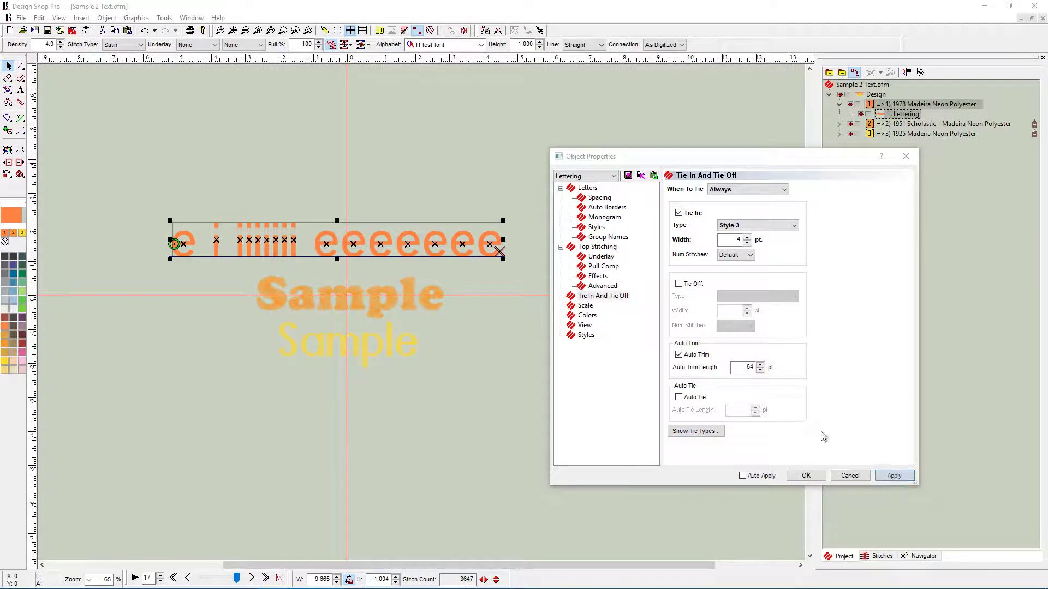
{"action": "left_click", "coordinate": [806, 475]}
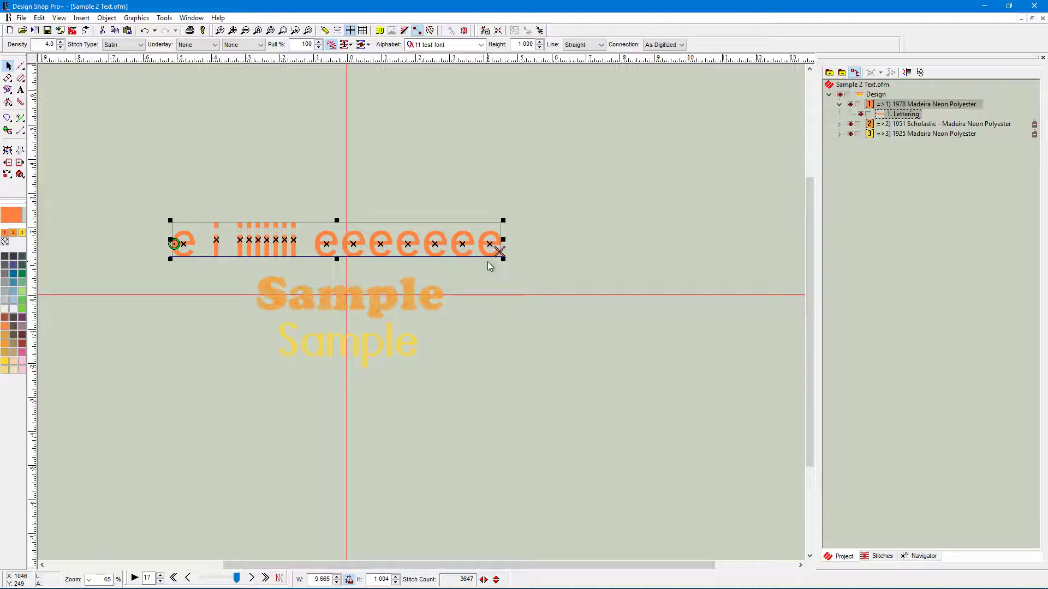
- Try inserting trim commands between the first letters of the lettering text, and discard the changes
{"action": "double_click", "coordinate": [893, 115]}
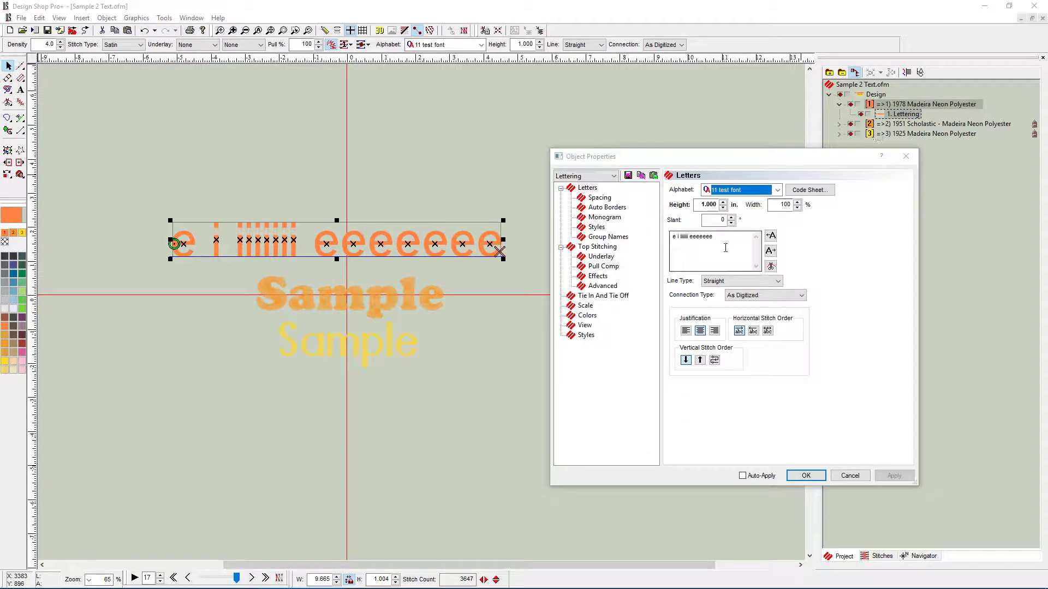
{"action": "left_click", "coordinate": [677, 236]}
{"action": "left_click", "coordinate": [771, 266]}
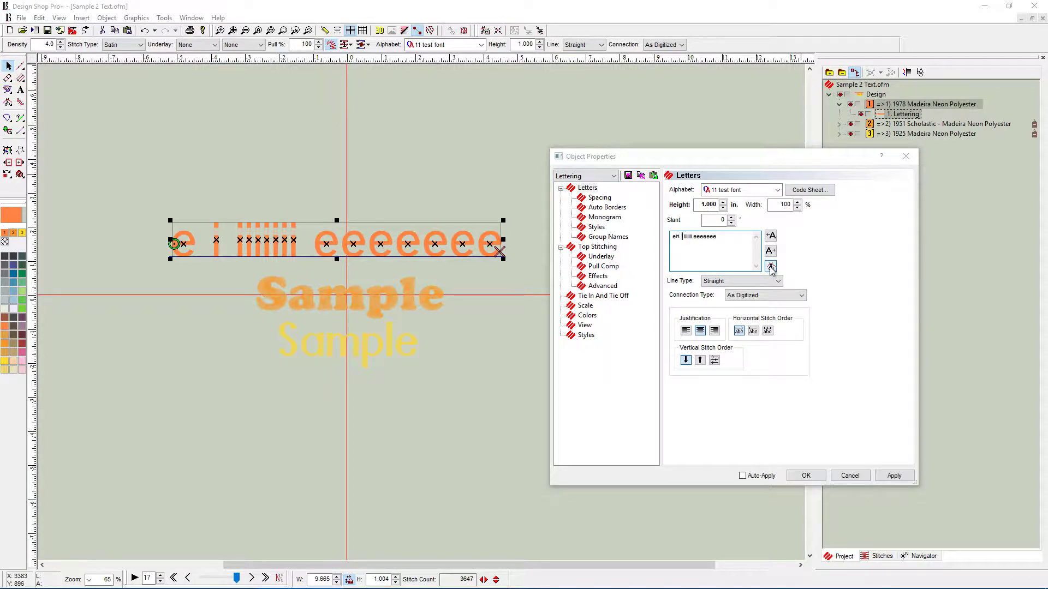
{"action": "left_click", "coordinate": [771, 265]}
{"action": "left_click", "coordinate": [770, 265]}
{"action": "left_click", "coordinate": [771, 266]}
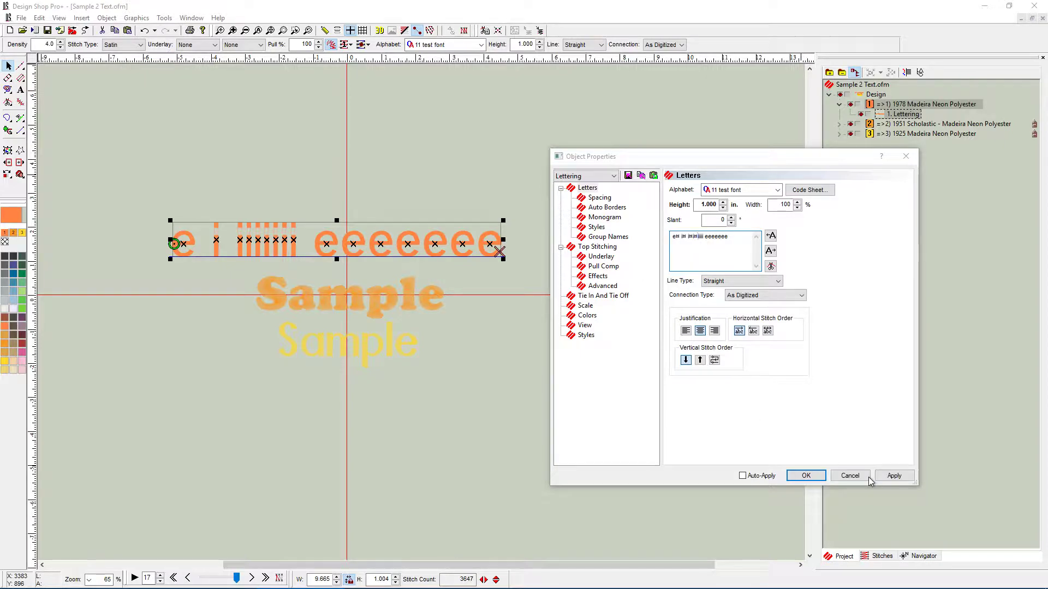
{"action": "left_click", "coordinate": [851, 478]}
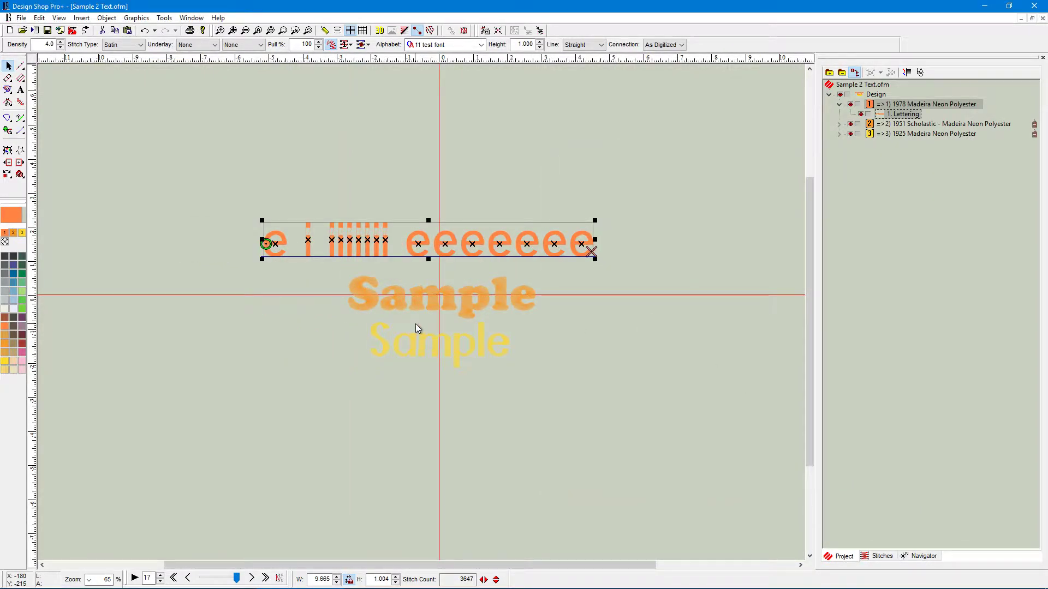
{"action": "scroll", "coordinate": [419, 324], "scroll_direction": "up", "scroll_amount": 2}
{"action": "scroll", "coordinate": [425, 329], "scroll_direction": "left", "scroll_amount": 3}
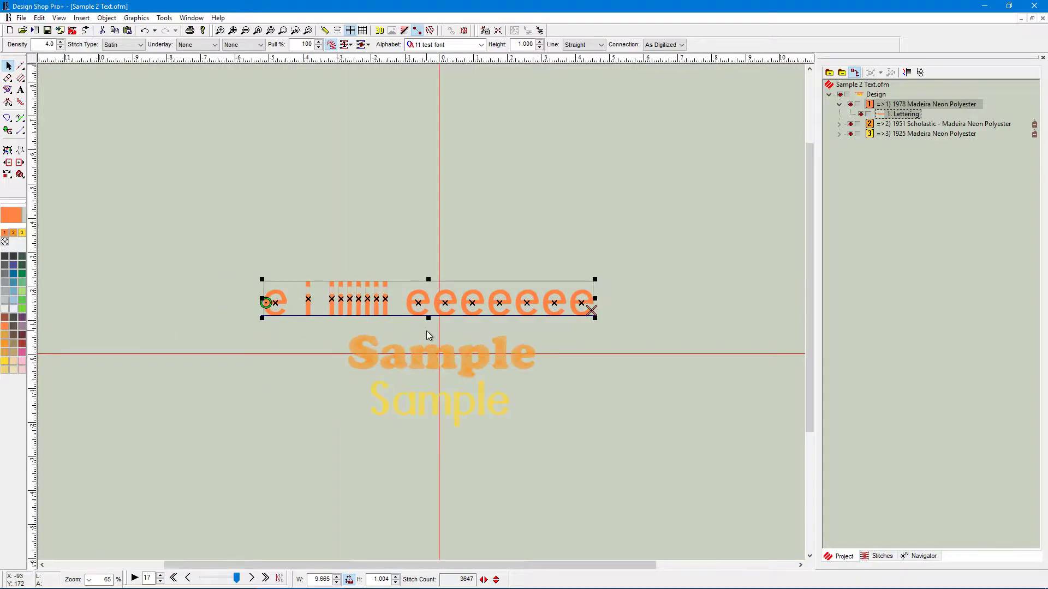
{"action": "scroll", "coordinate": [431, 335], "scroll_direction": "down", "scroll_amount": 2}
{"action": "scroll", "coordinate": [514, 336], "scroll_direction": "left", "scroll_amount": 3}
{"action": "scroll", "coordinate": [519, 336], "scroll_direction": "right", "scroll_amount": 3}
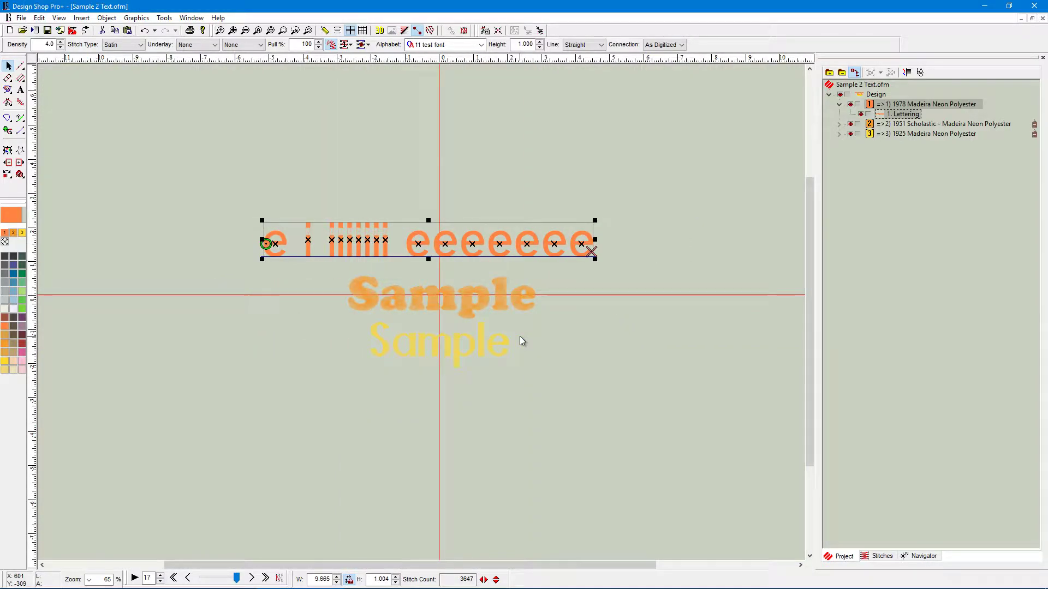